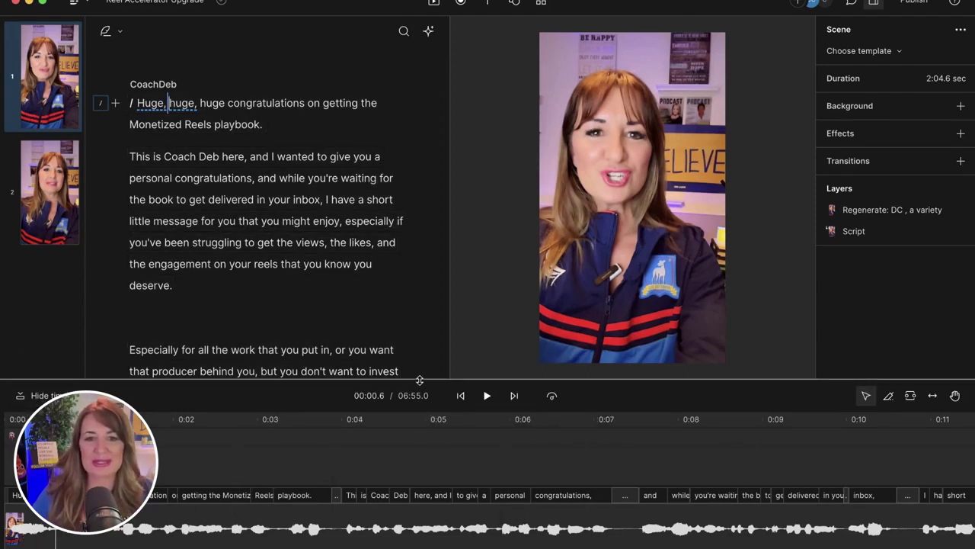
- Enlarge the timeline to inspect the audio waveform, and shrink it again so the video preview gets more room
left_click_drag(420, 380, 415, 139)
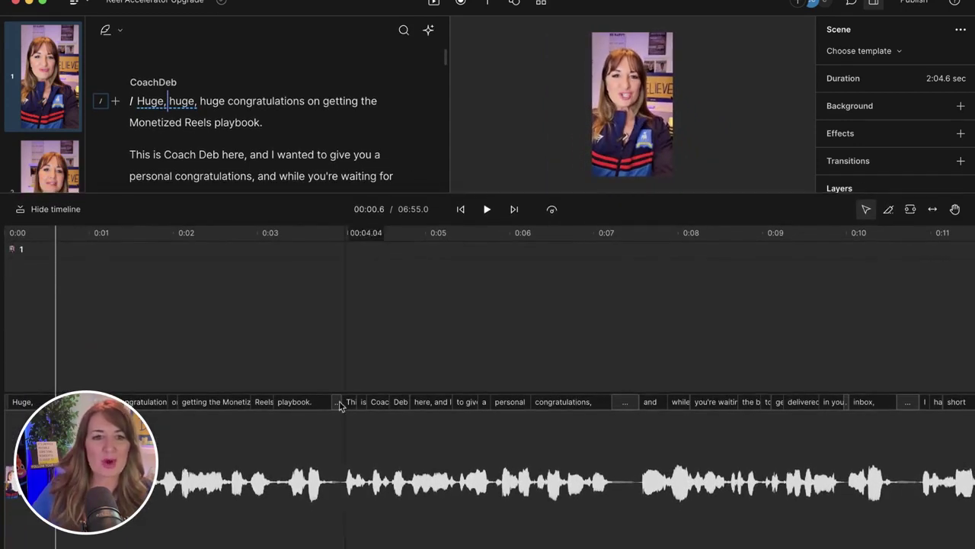
left_click(172, 431)
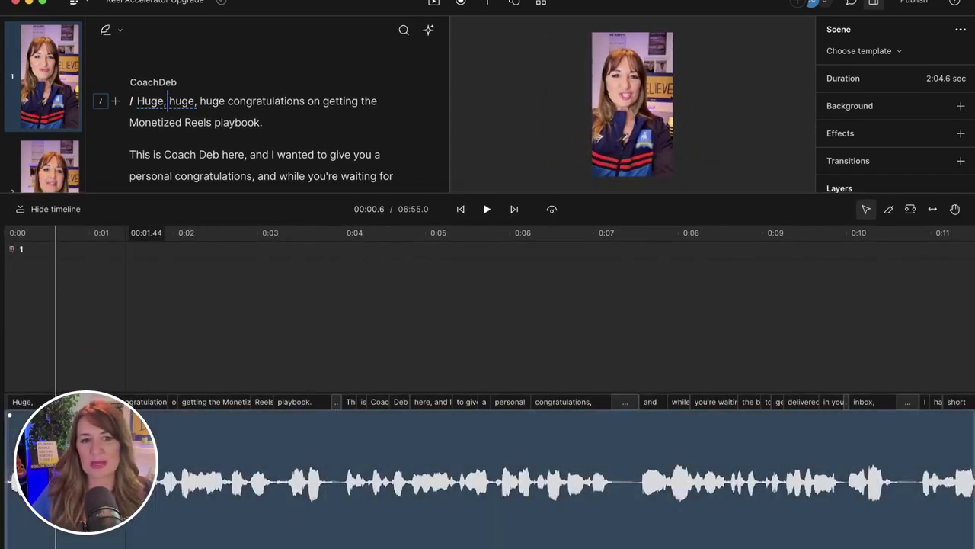
left_click(102, 363)
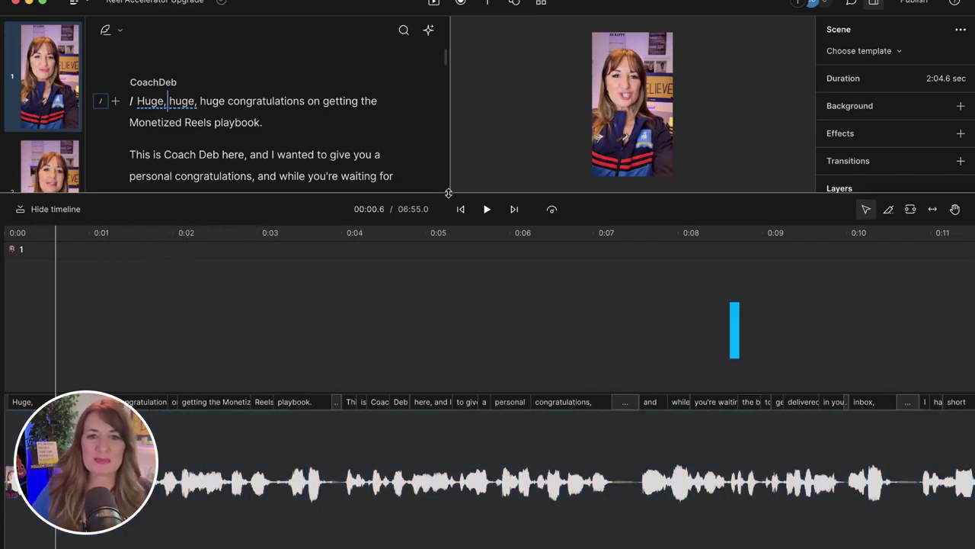
left_click_drag(449, 193, 449, 419)
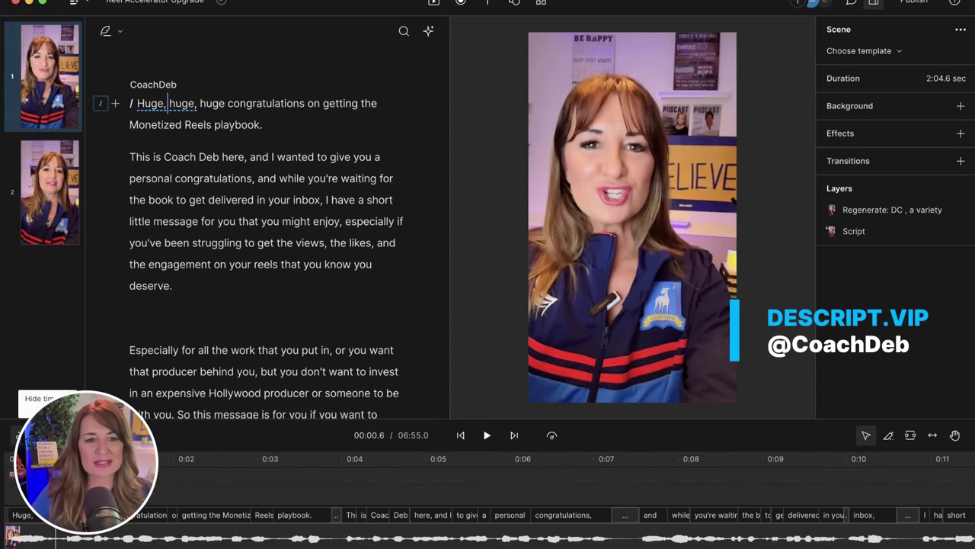
- Hide the timeline, show it again and make it slightly taller
left_click(18, 435)
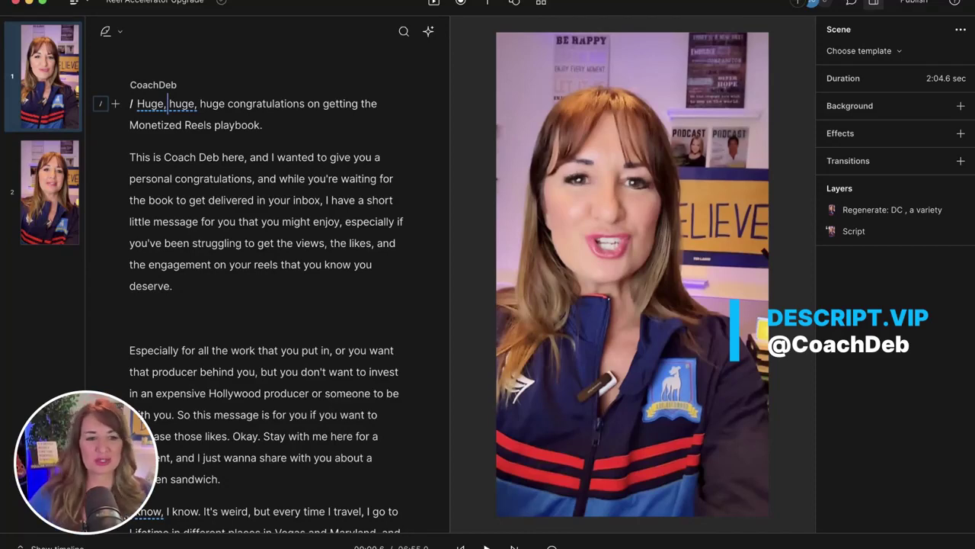
left_click(46, 546)
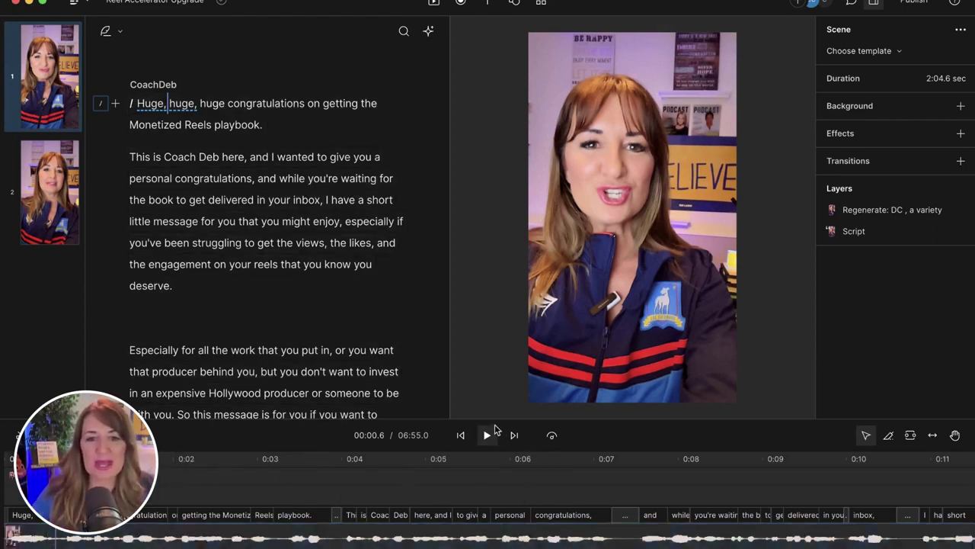
left_click_drag(493, 418, 491, 398)
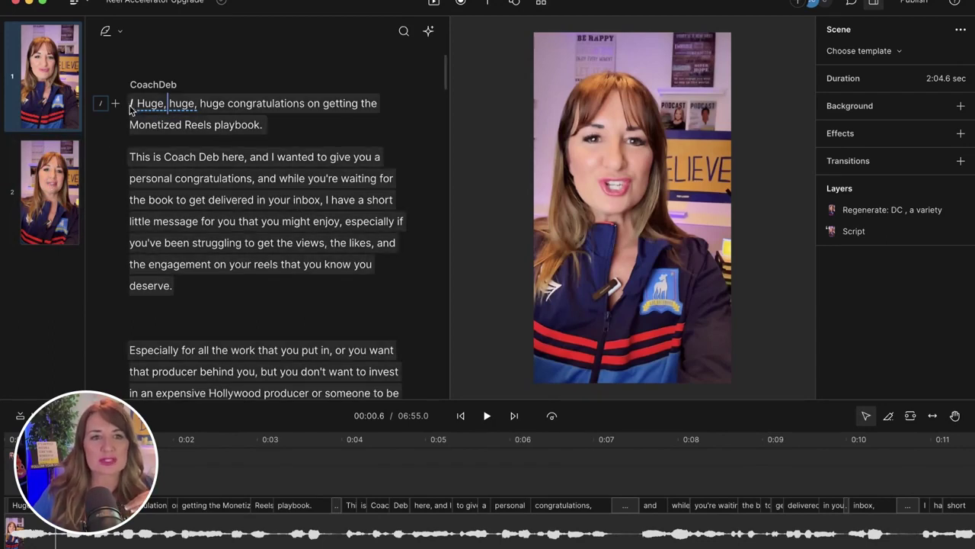
- Insert a scene break before the script's second paragraph, and place the cursor before "Especially for all the work"
left_click(269, 127)
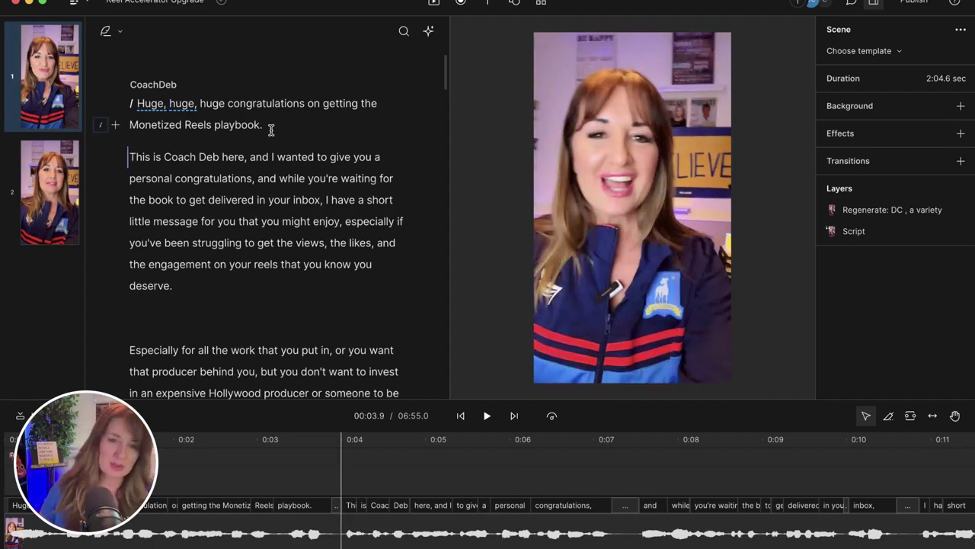
type("/")
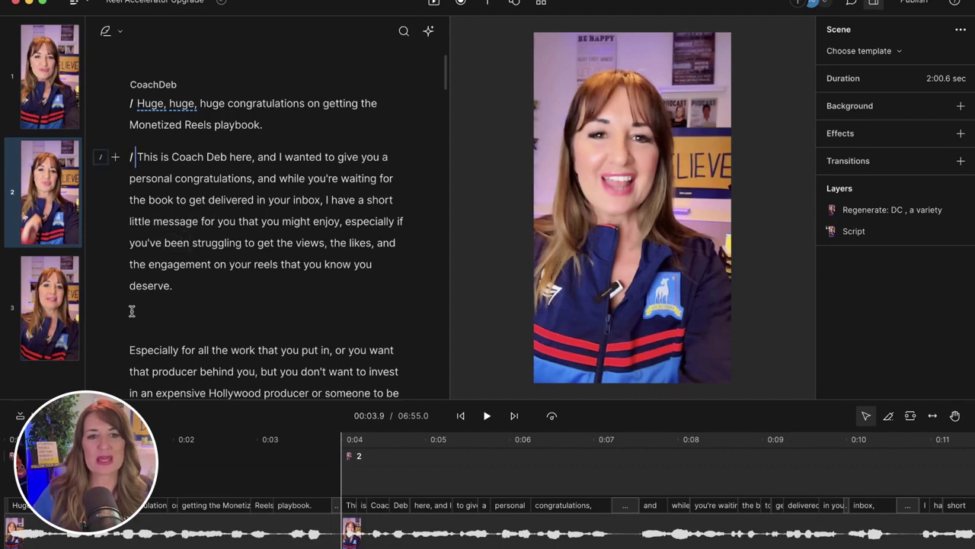
left_click(128, 350)
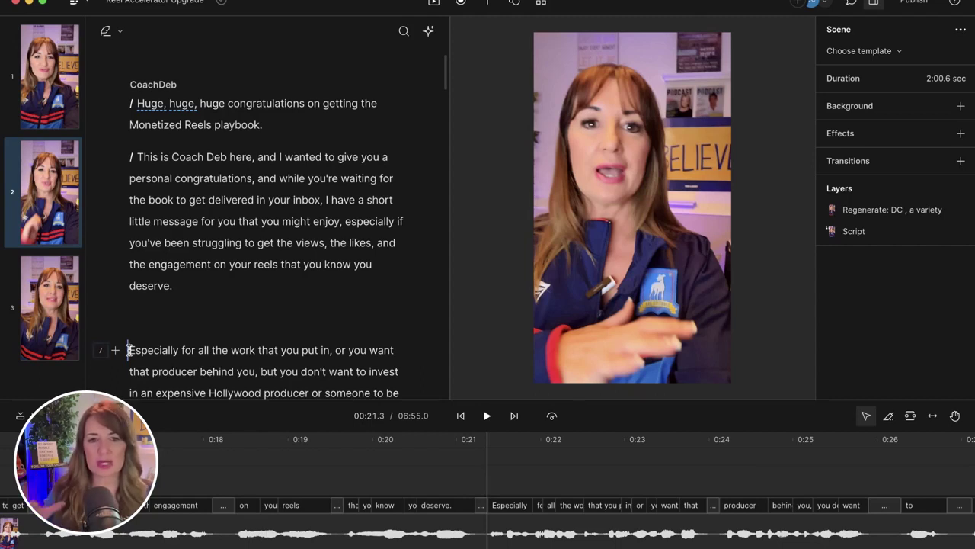
scroll(128, 350, "down", 2)
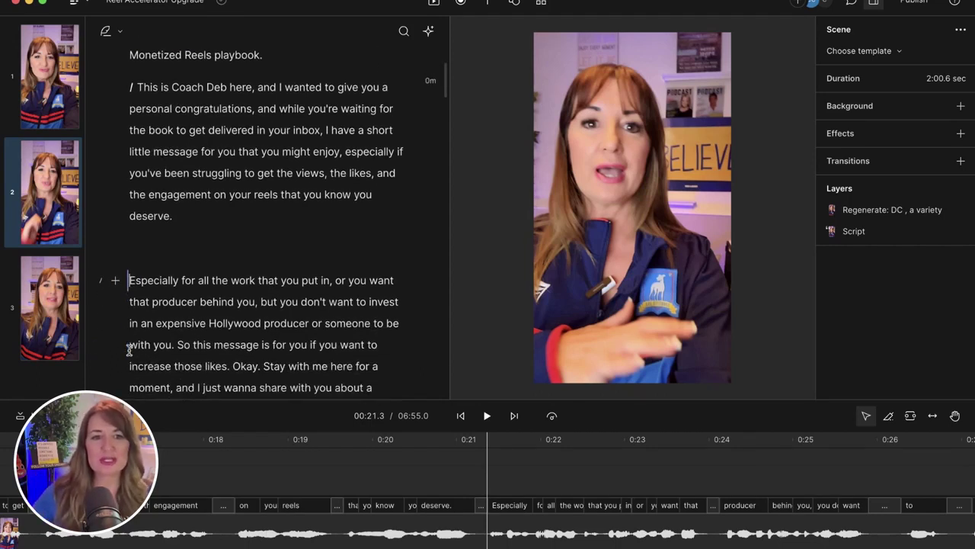
scroll(125, 311, "up", 4)
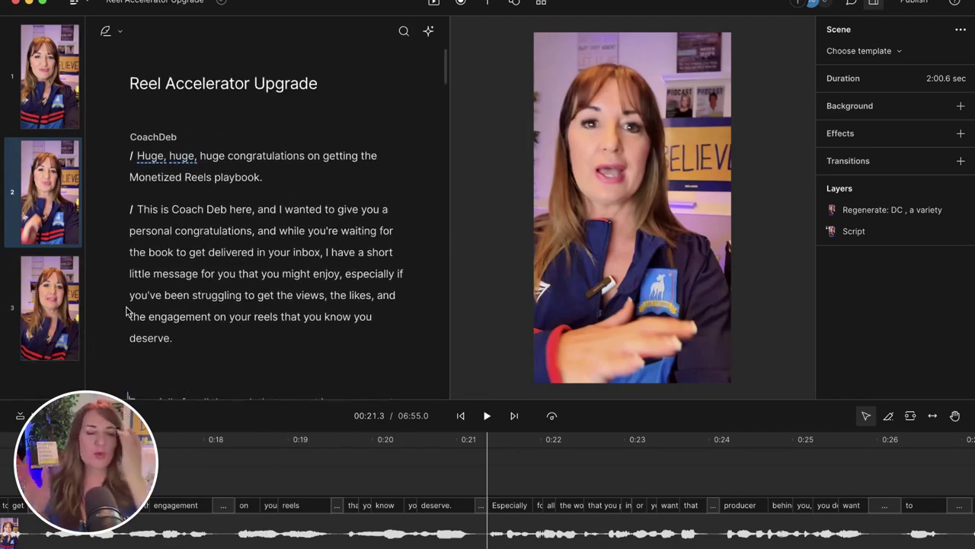
- Remove the scene break before the second paragraph and join that paragraph to the first one
left_click(136, 211)
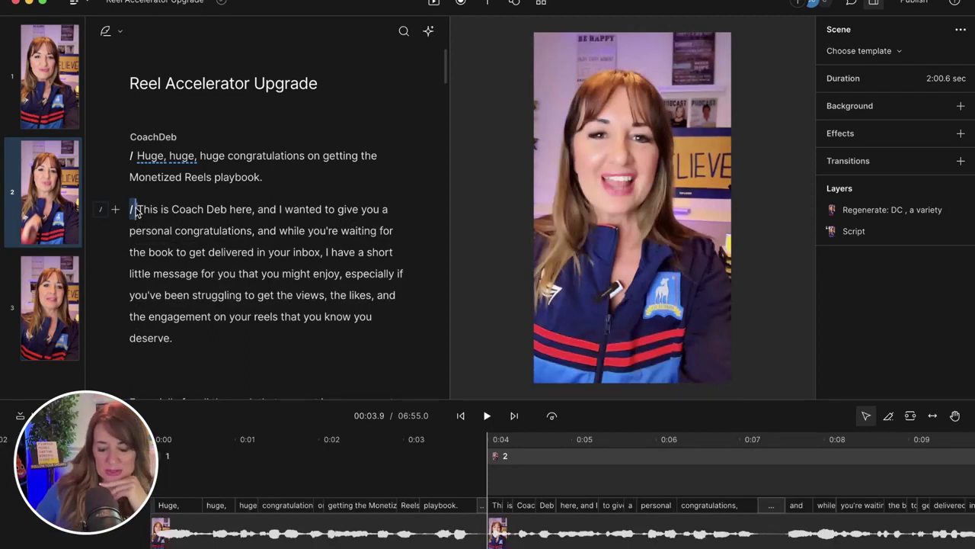
key("BackSpace")
key("BackSpace")
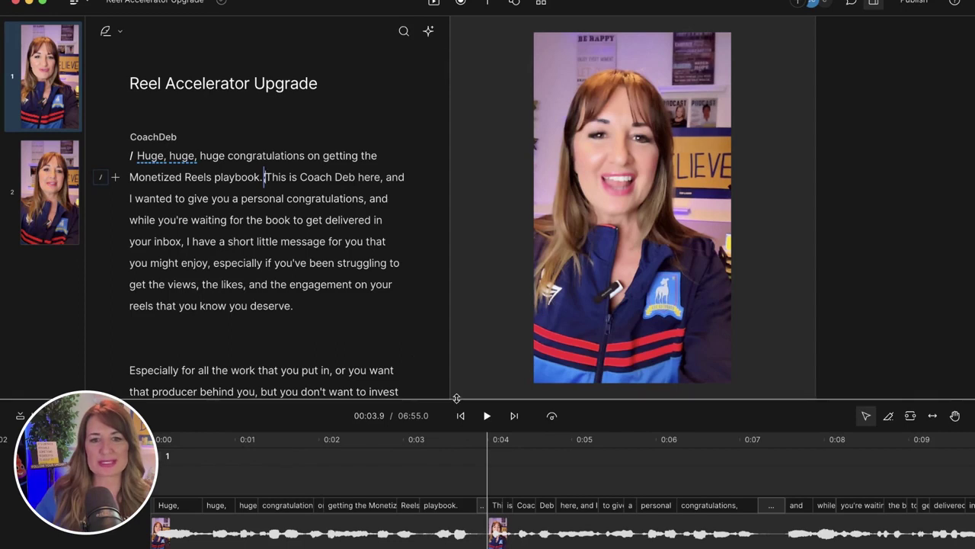
- Make the timeline taller and delete the repeated words "Huge, huge," at the start of the script
left_click_drag(456, 398, 457, 371)
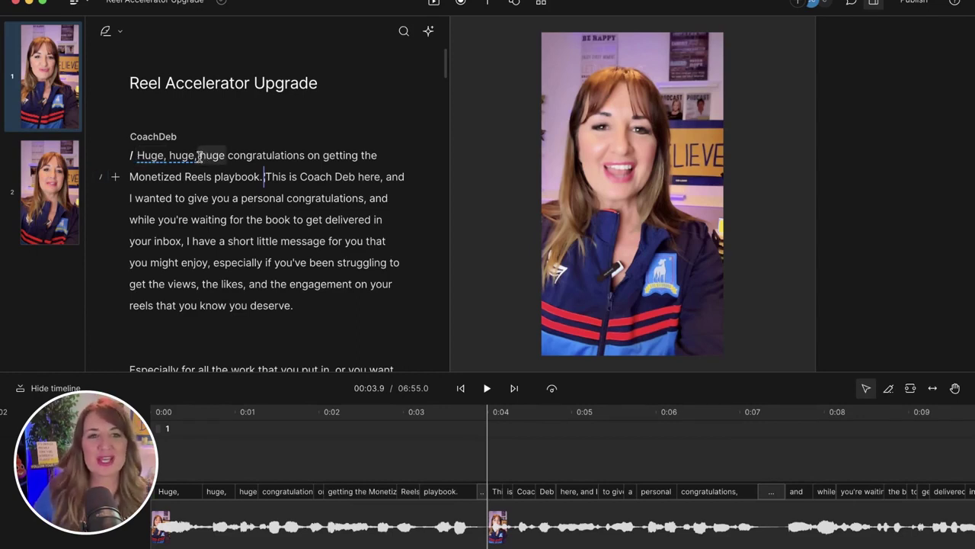
left_click_drag(200, 156, 141, 155)
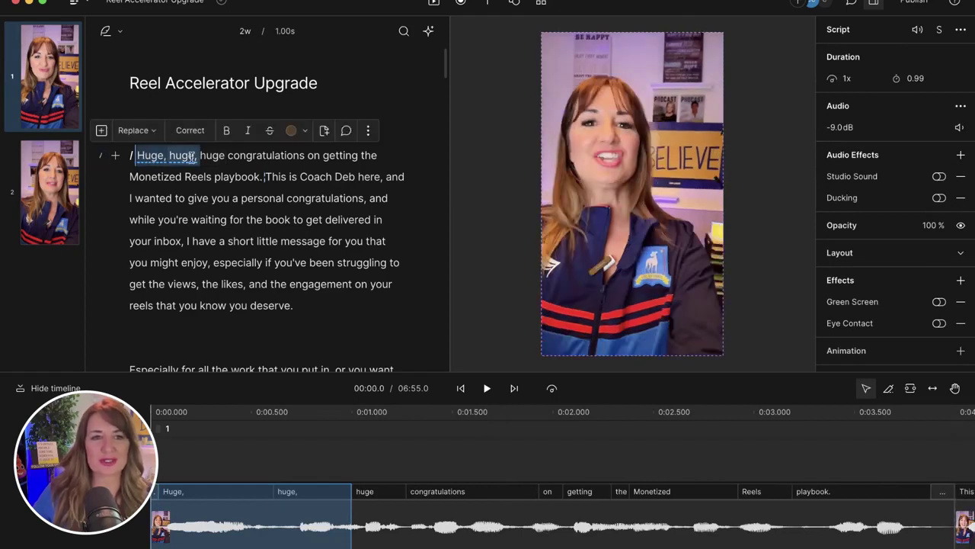
left_click(183, 156)
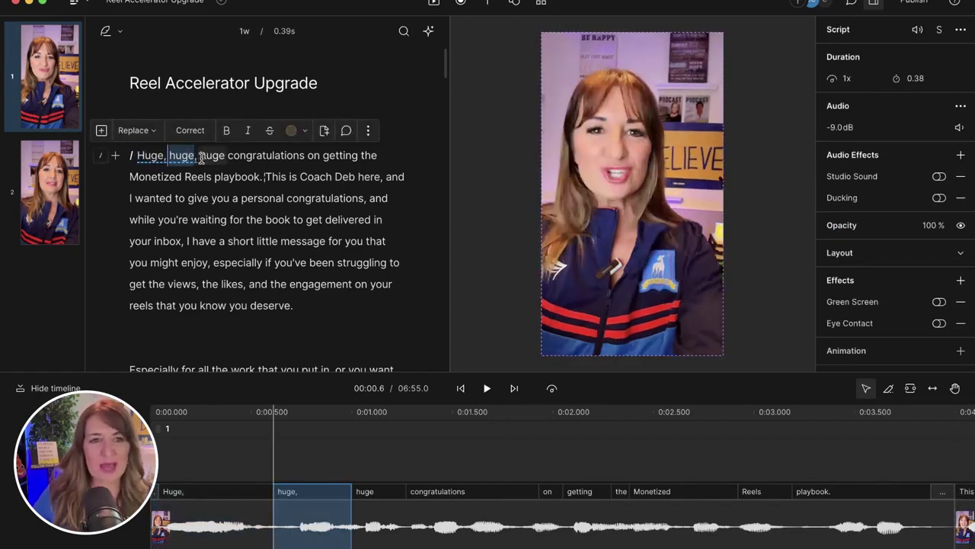
left_click(198, 156)
left_click(197, 155)
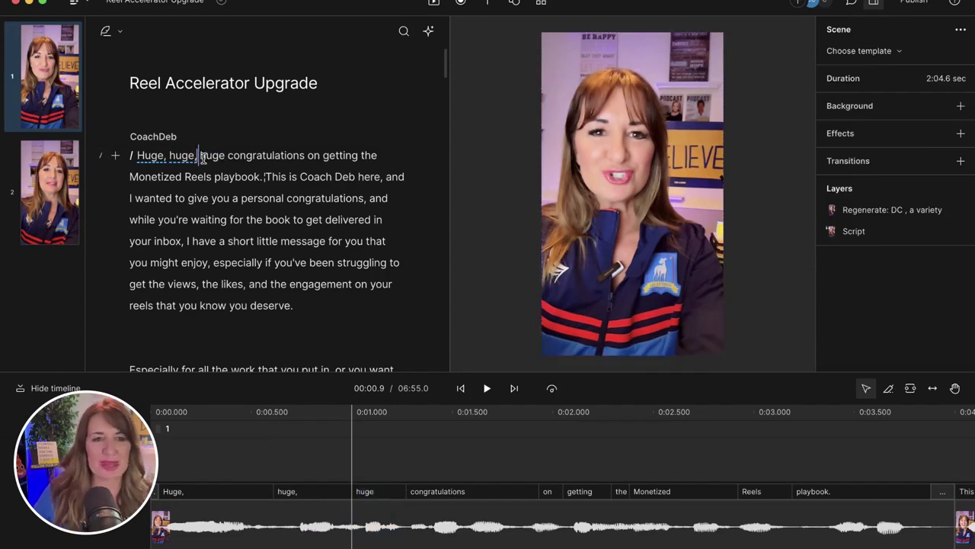
left_click(181, 156)
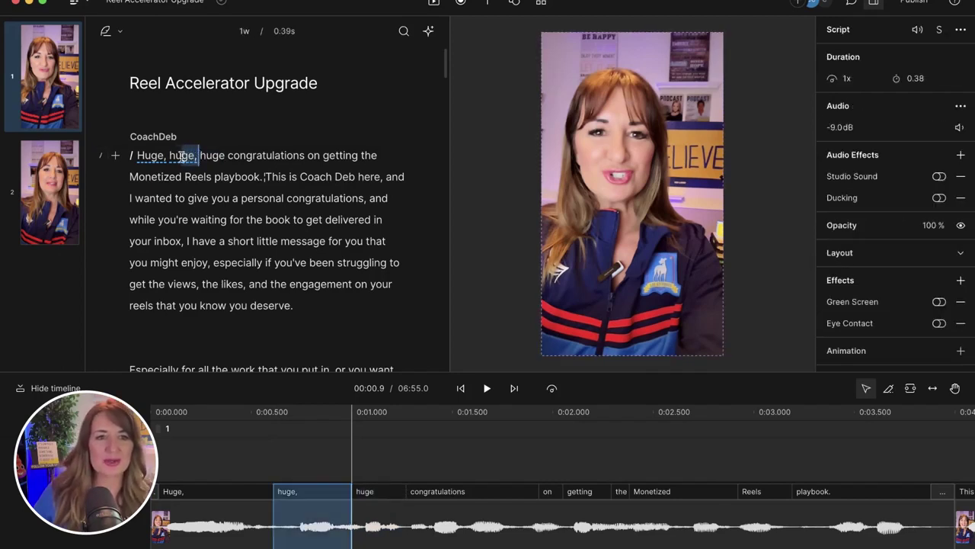
left_click(137, 156, "shift")
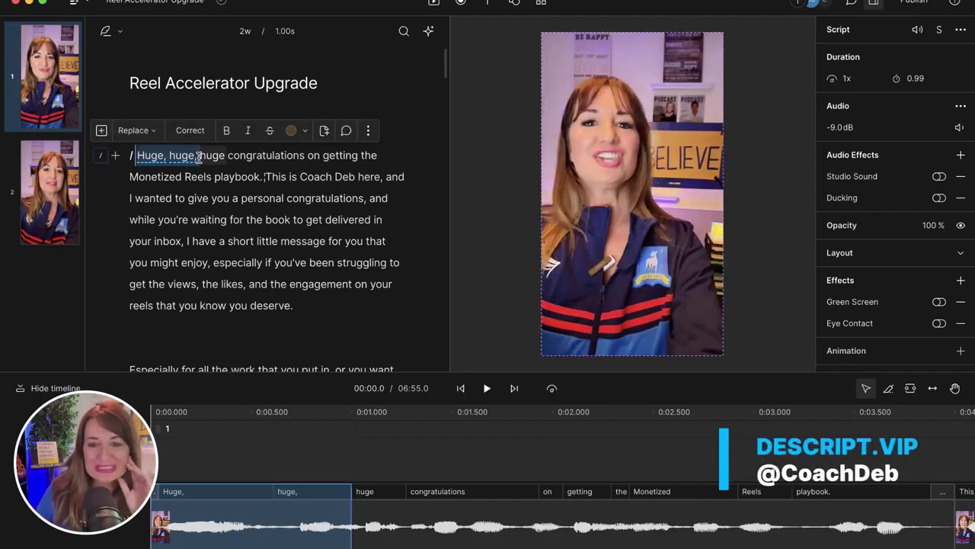
key("BackSpace")
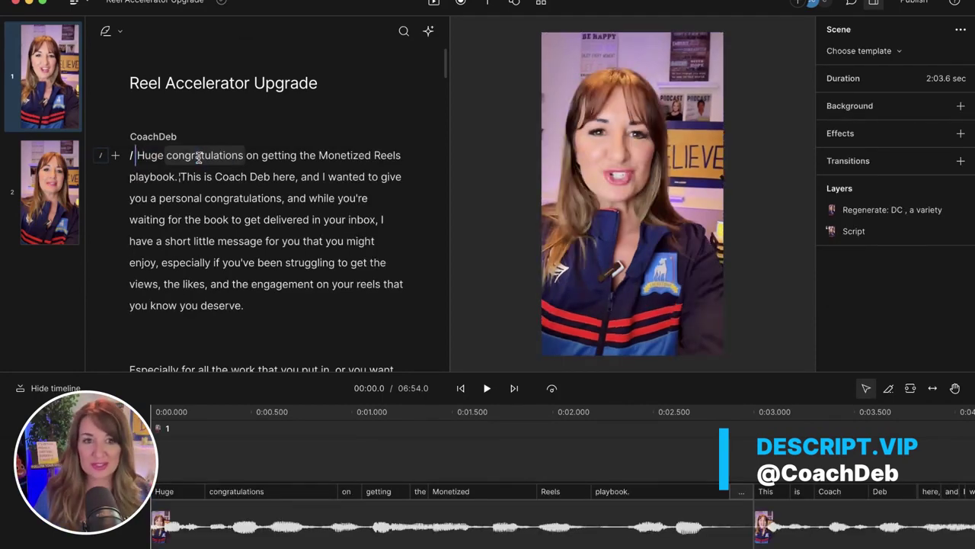
- Play the opening sentence to check the cut, and return the playhead to the start of the script
left_click(487, 388)
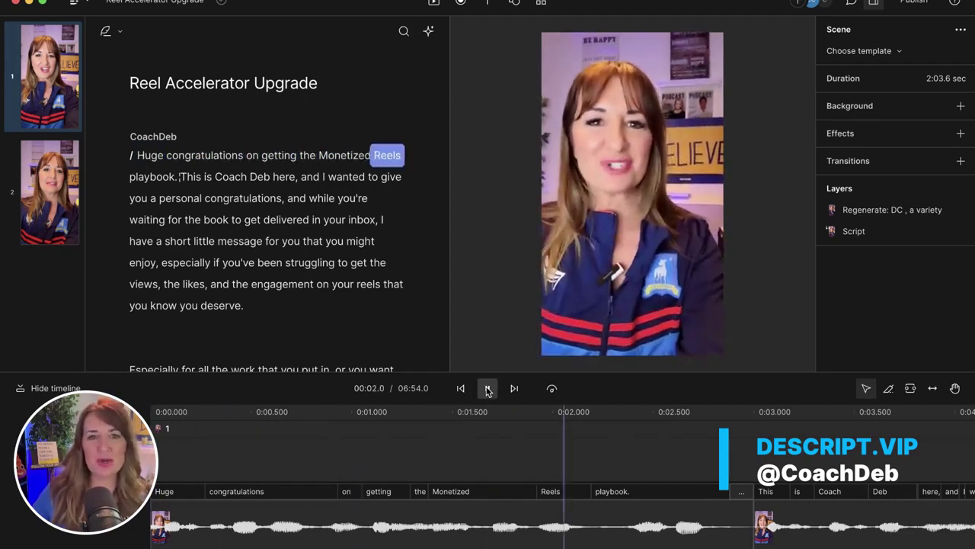
left_click(487, 387)
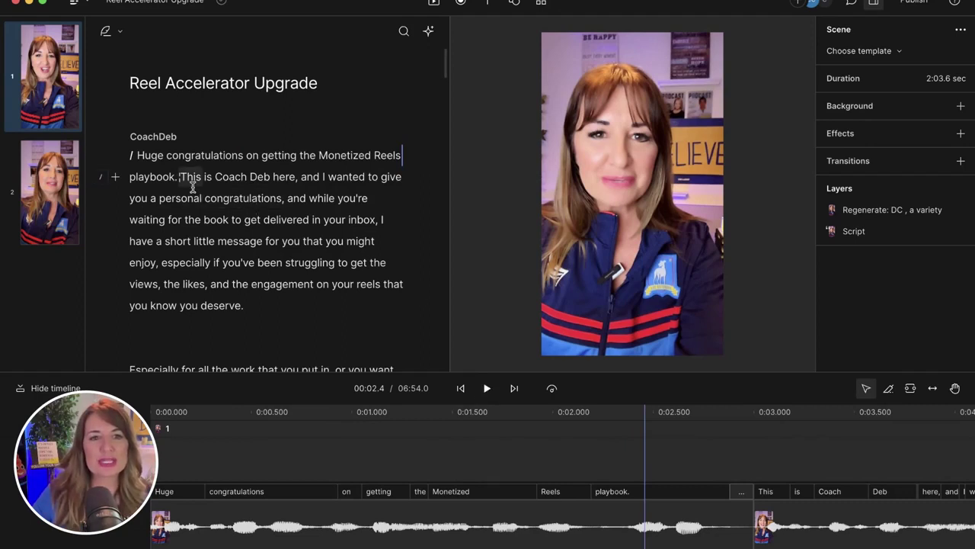
mouse_move(183, 178)
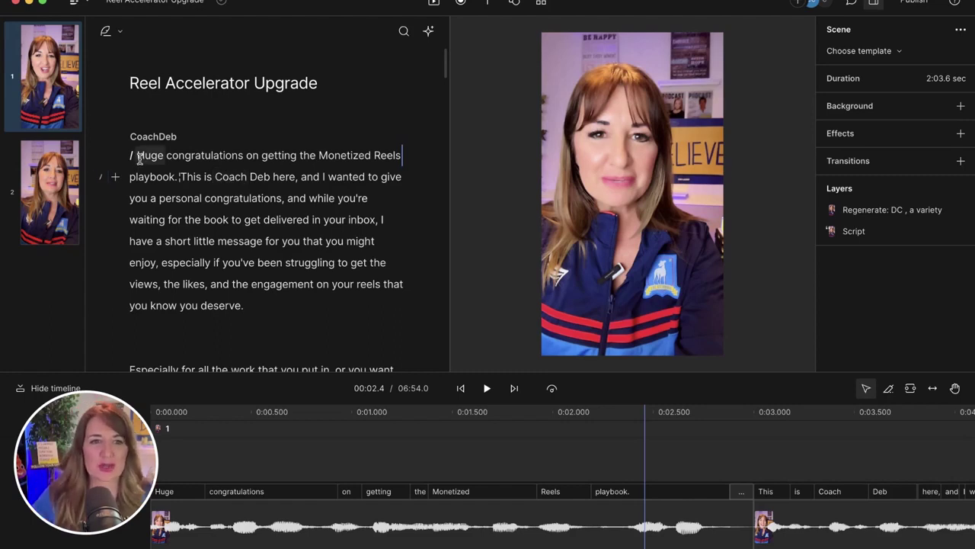
left_click(138, 157)
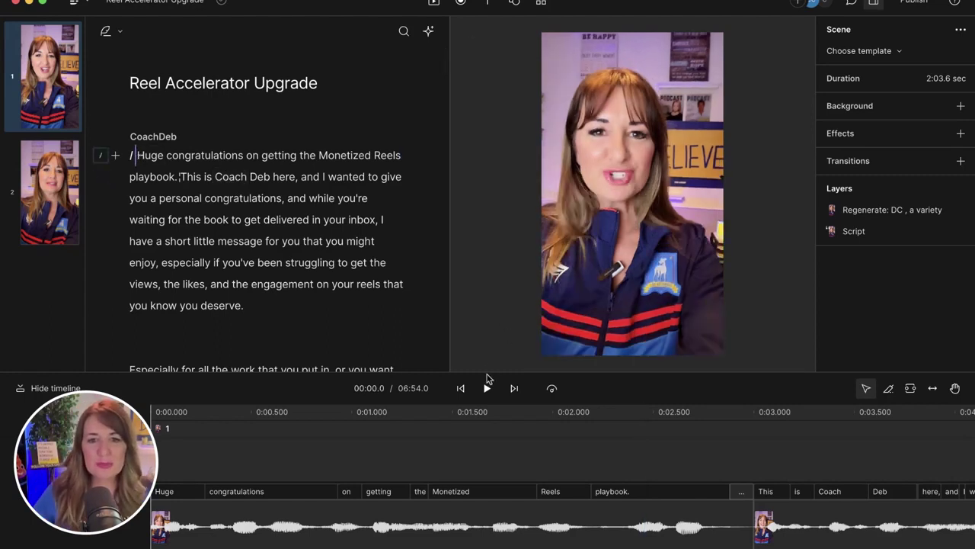
- Enlarge the timeline, undo the deletion of "Huge, huge," and delete these two words again
left_click_drag(488, 372, 485, 337)
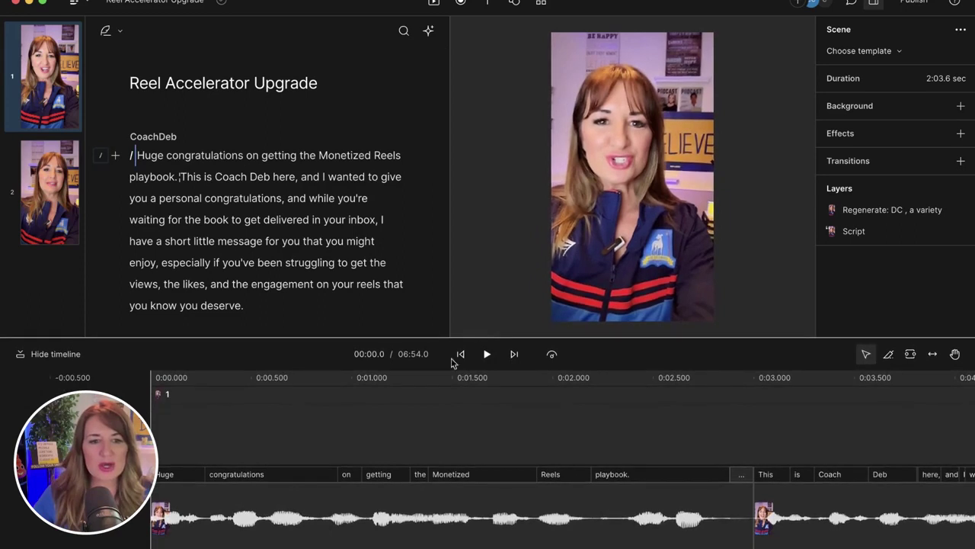
left_click(168, 526)
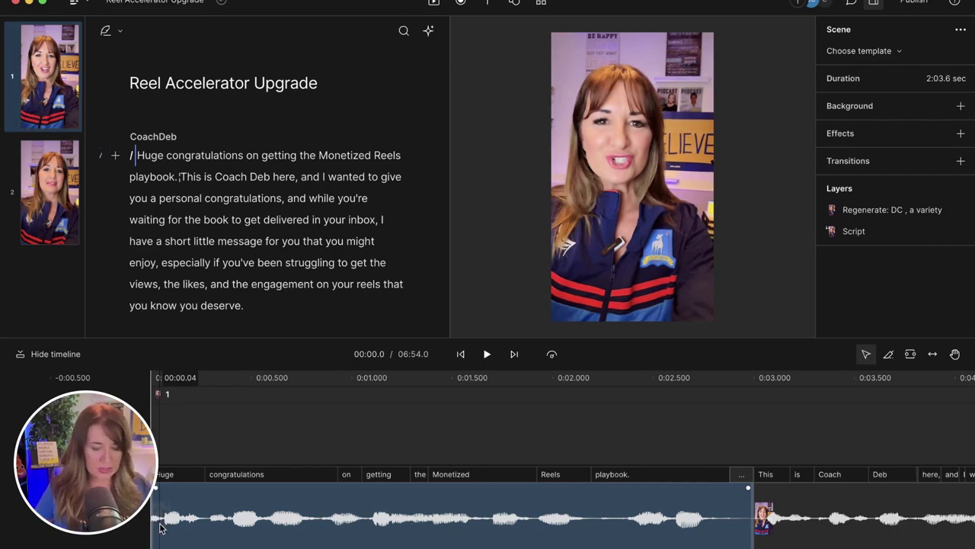
key("super+z")
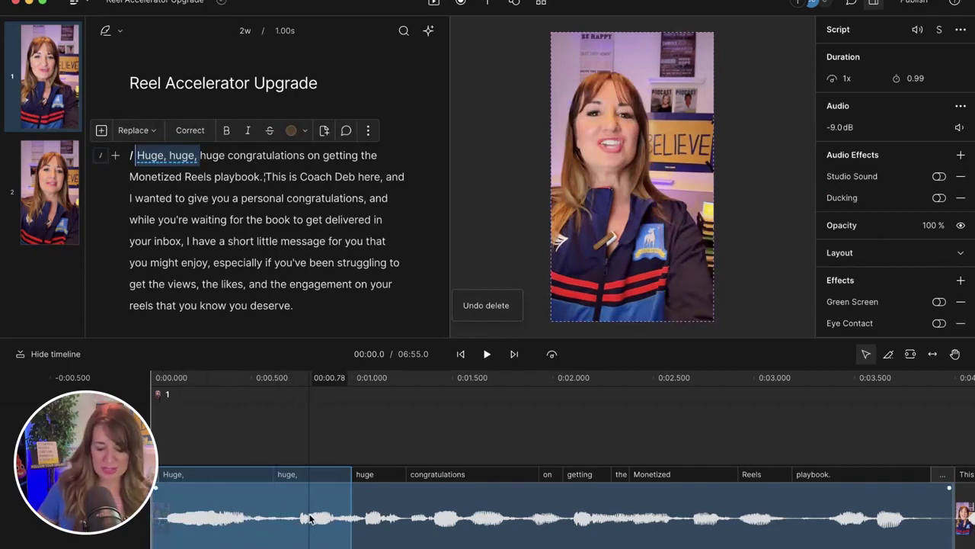
key("BackSpace")
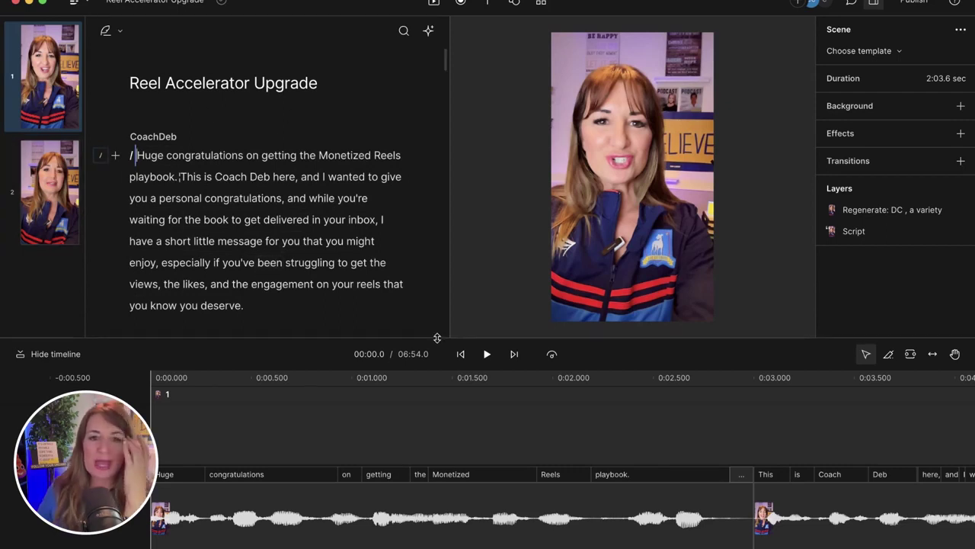
- Shrink the timeline and widen the script area to give the text more room
left_click_drag(437, 338, 429, 449)
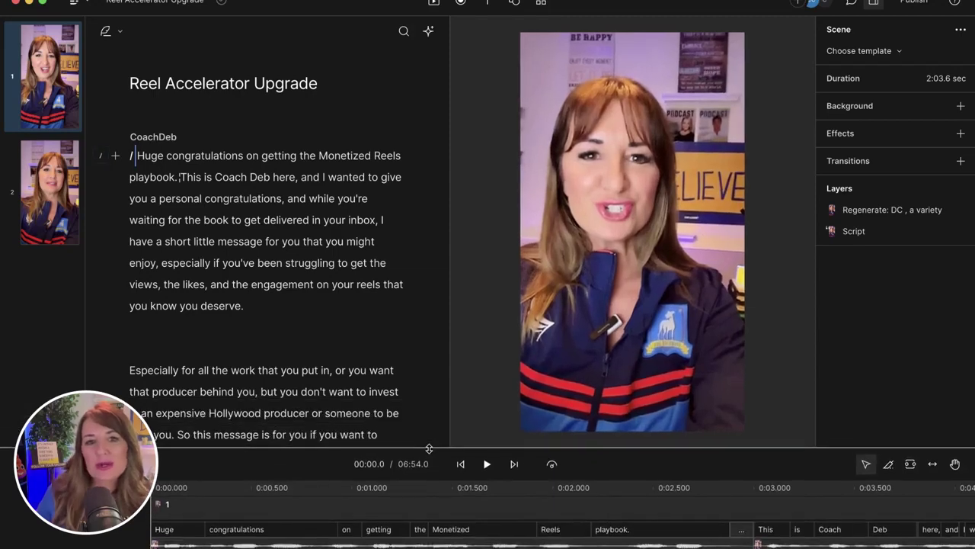
left_click_drag(451, 392, 485, 388)
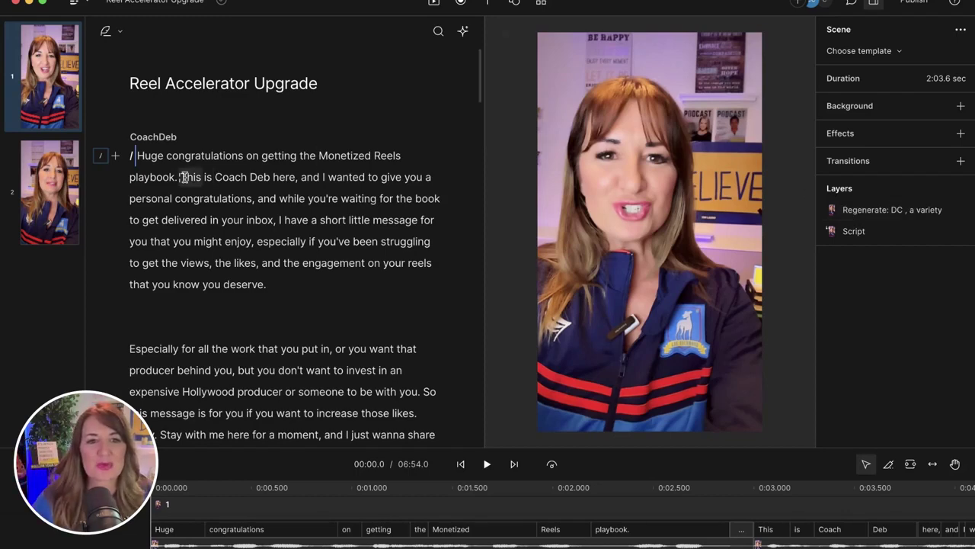
- Select the script from the second sentence through "delivered in your inbox,", view the replacement options, and enlarge the timeline
left_click_drag(183, 177, 280, 214)
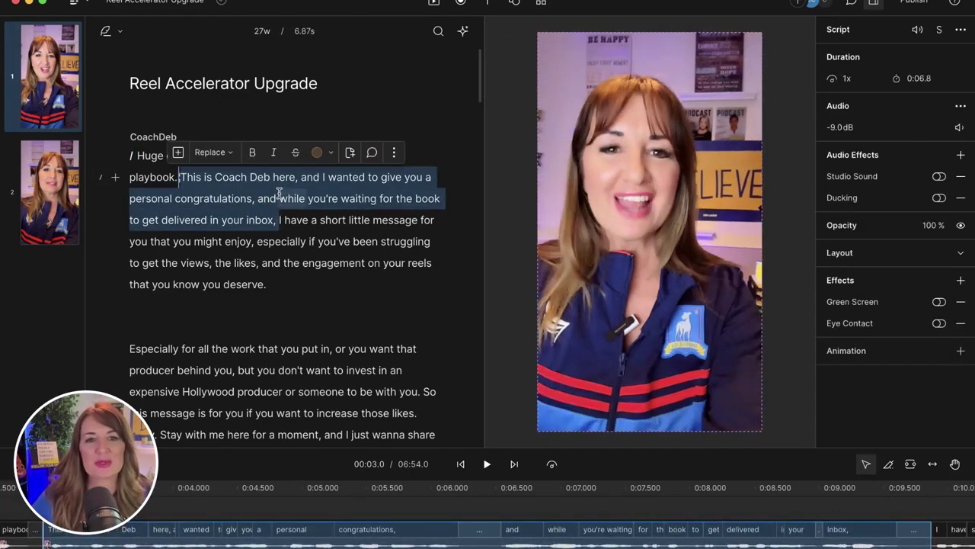
left_click(216, 156)
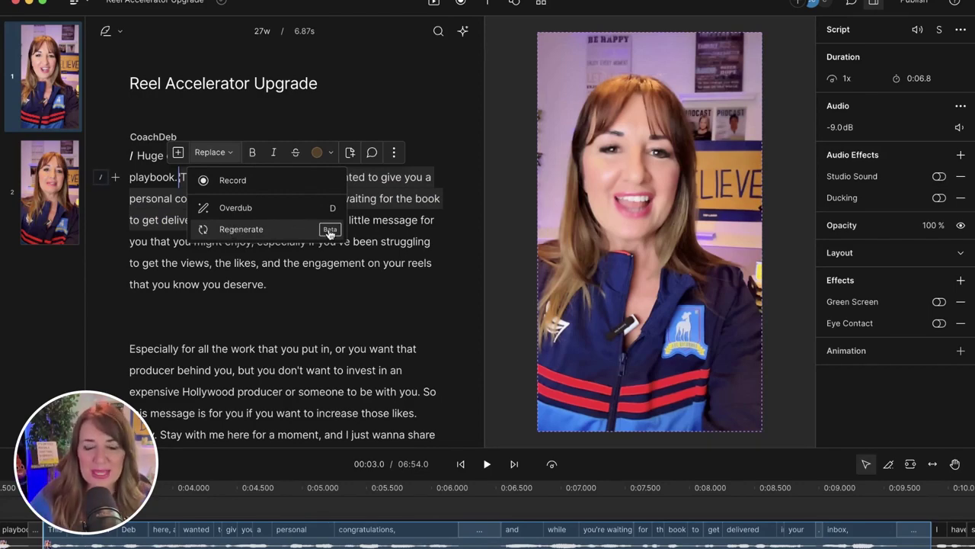
left_click(353, 77)
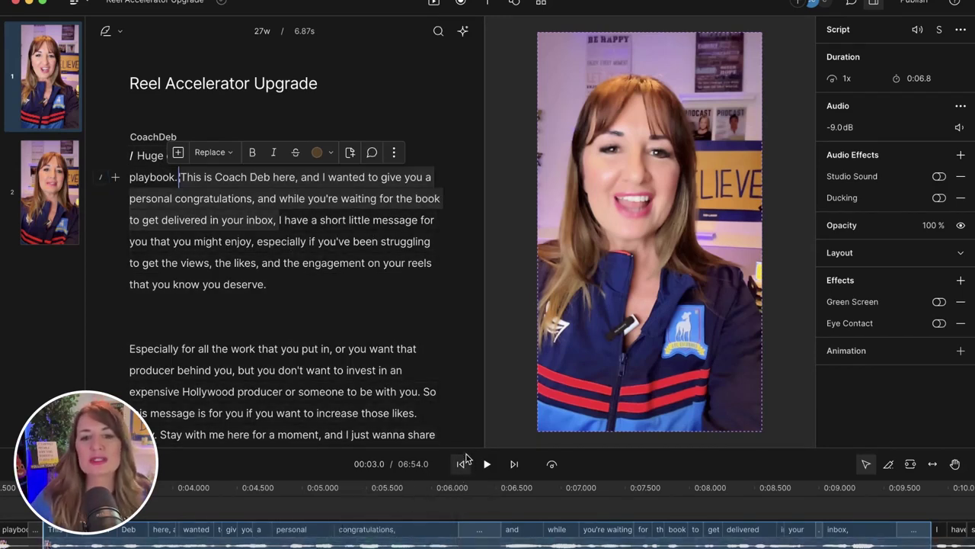
left_click_drag(466, 447, 458, 390)
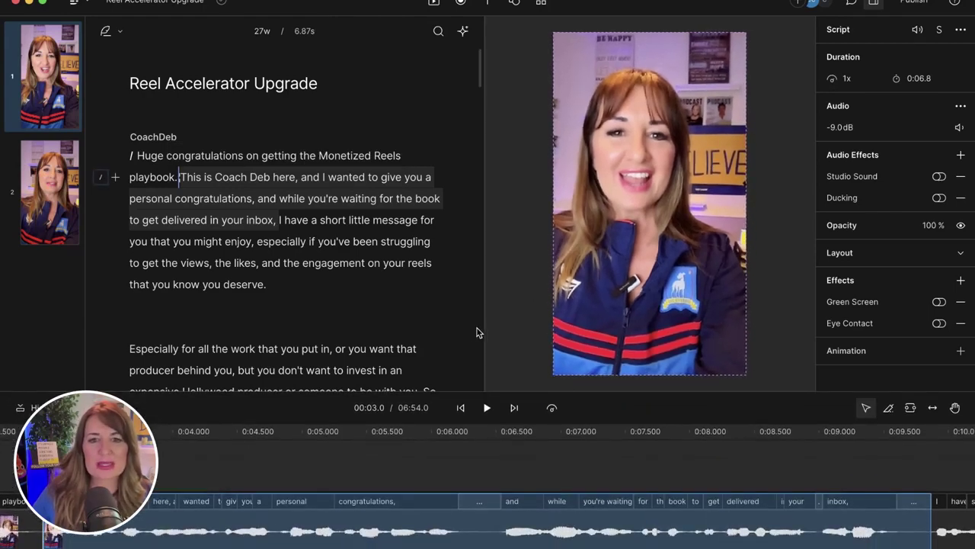
- Widen the script area and shorten all word gaps of 1 second or more to 1 second
left_click_drag(483, 331, 523, 329)
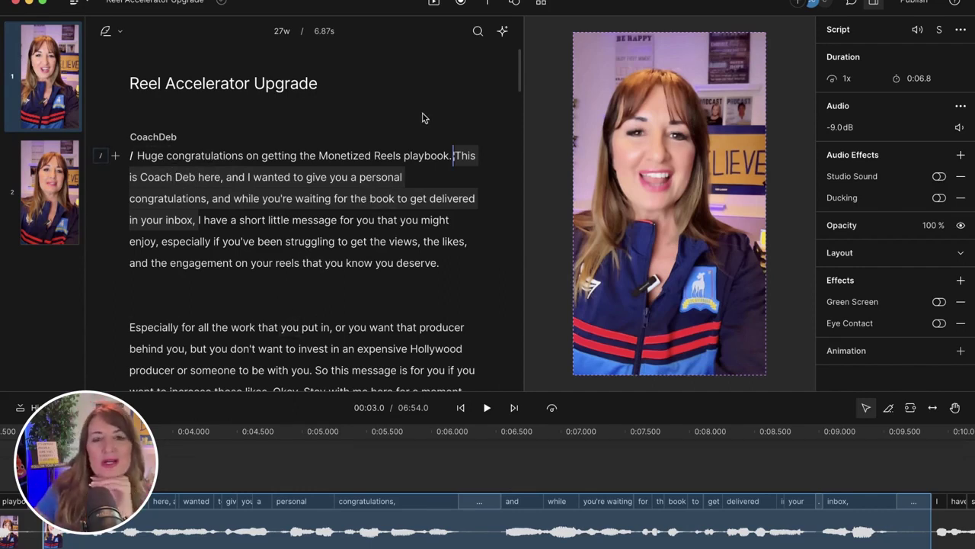
left_click(503, 34)
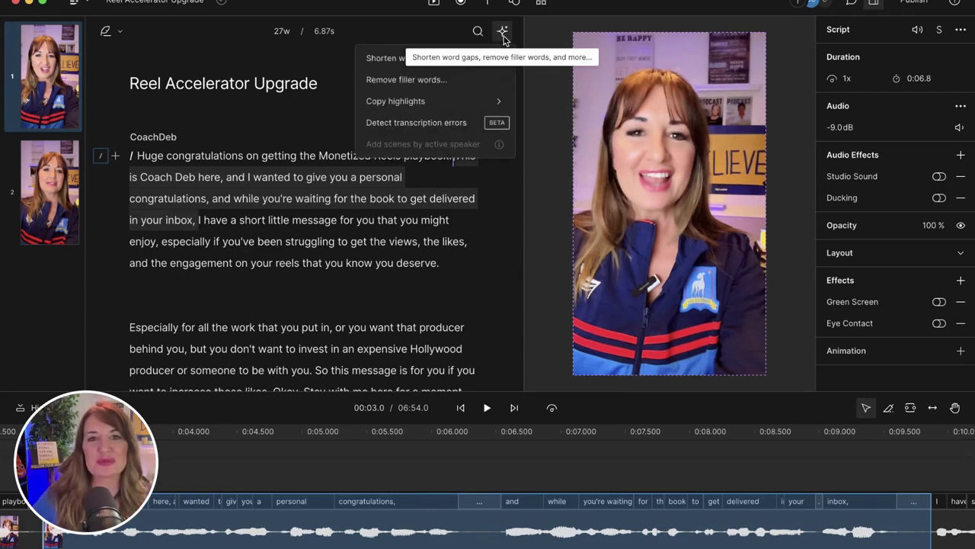
mouse_move(424, 100)
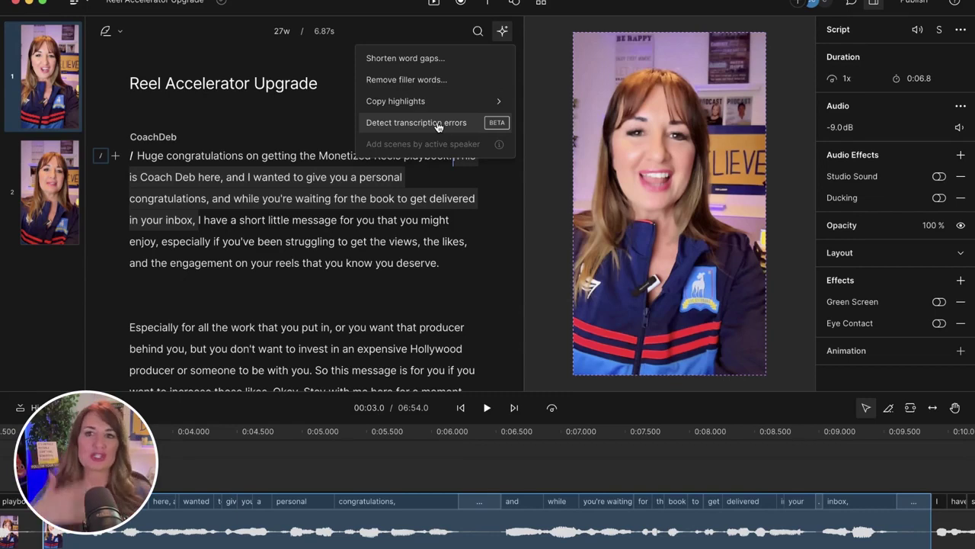
left_click(411, 60)
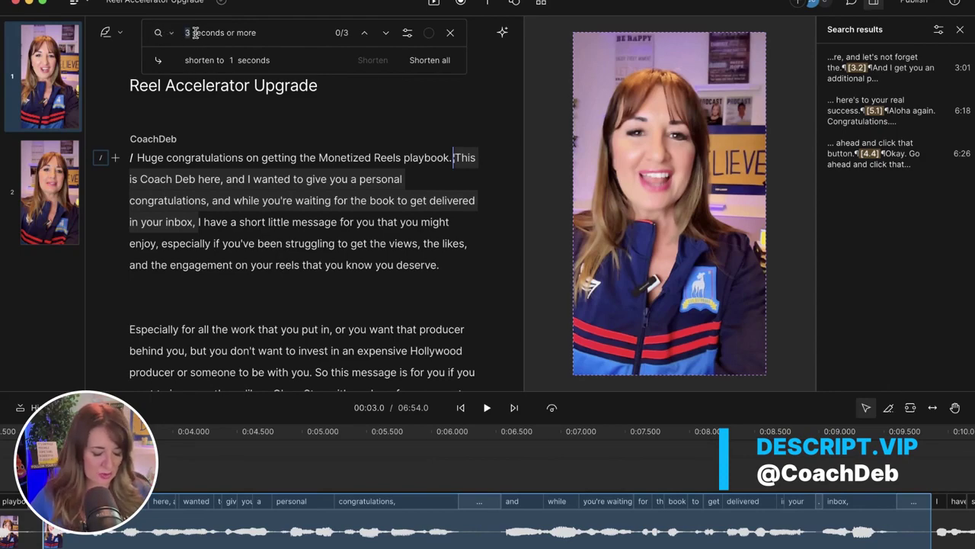
type("1")
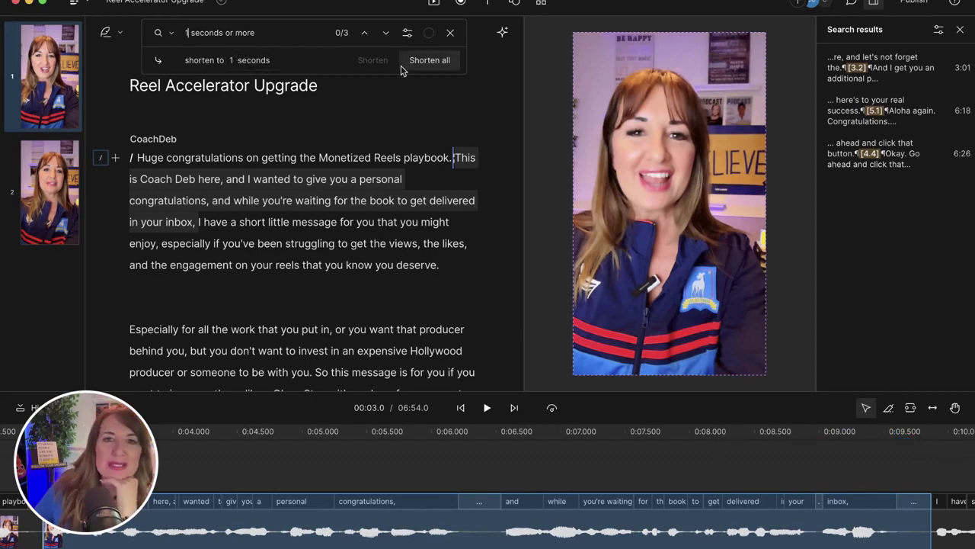
left_click(423, 62)
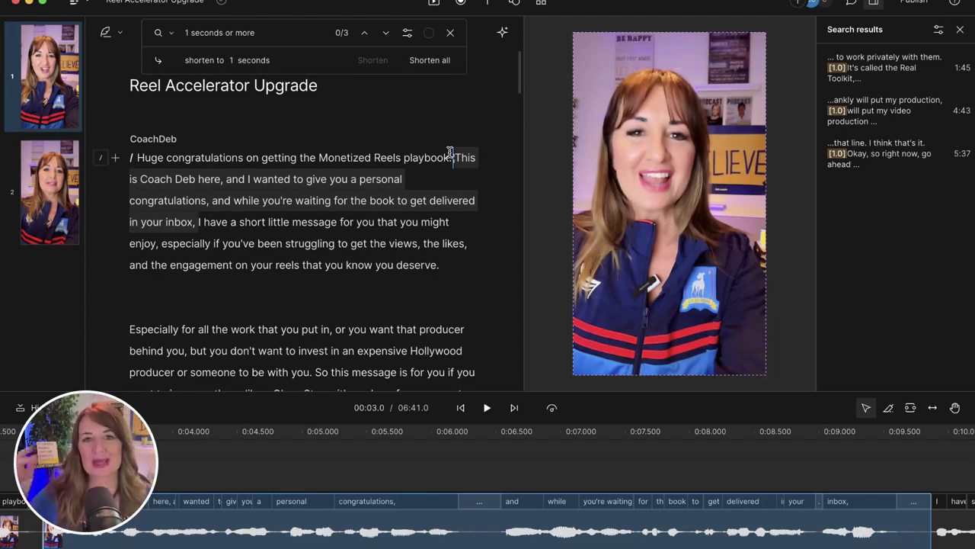
left_click(429, 61)
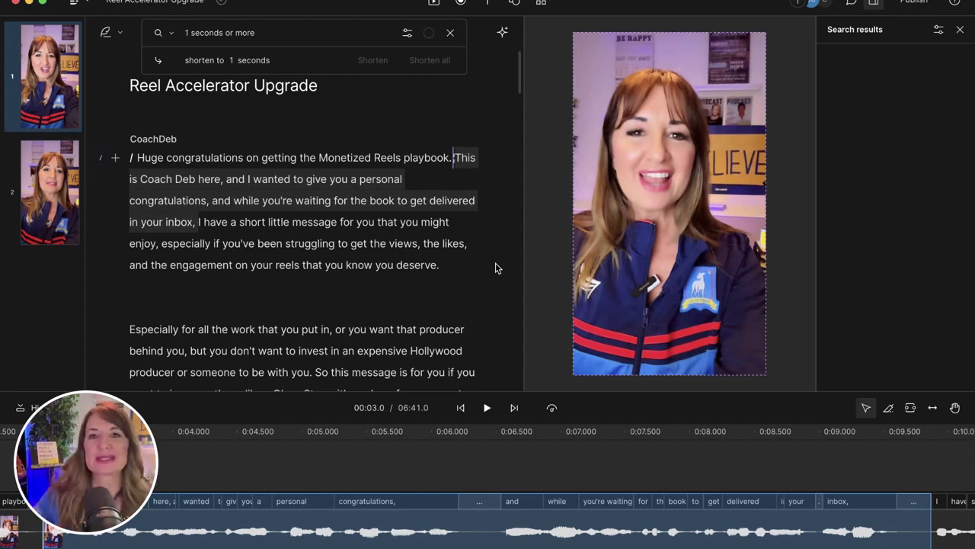
- Place the cursor before "playbook" in the first sentence and browse the project files, stock videos and GIPHY GIFs
left_click(477, 159)
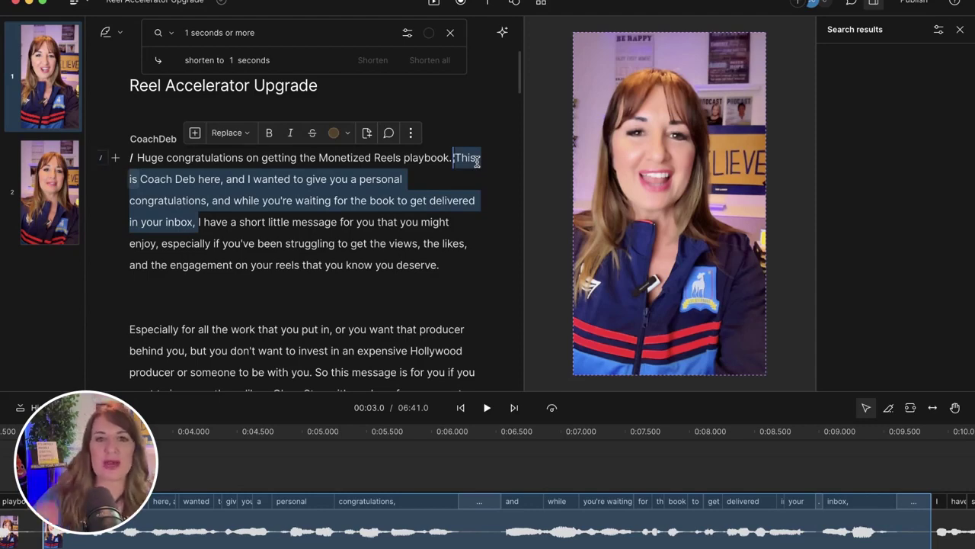
left_click(438, 160)
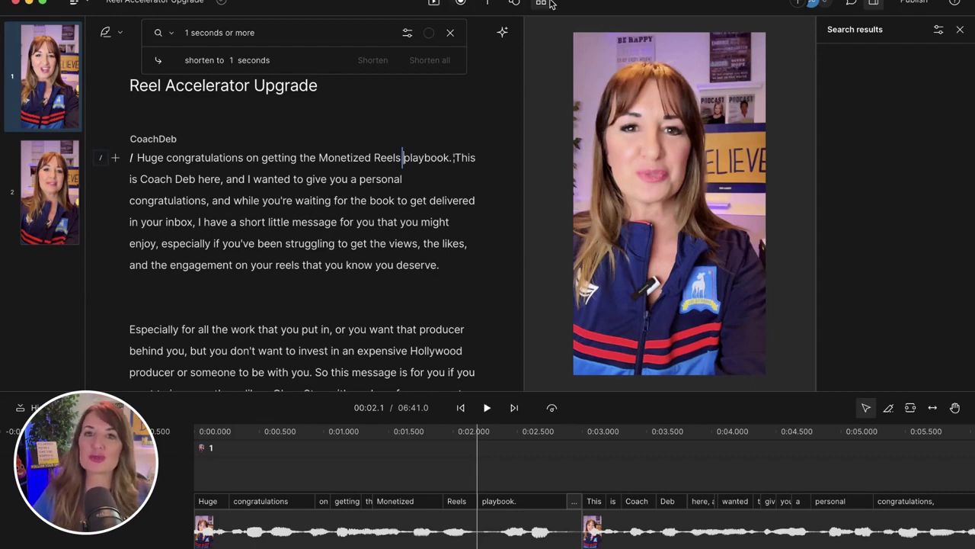
left_click(433, 4)
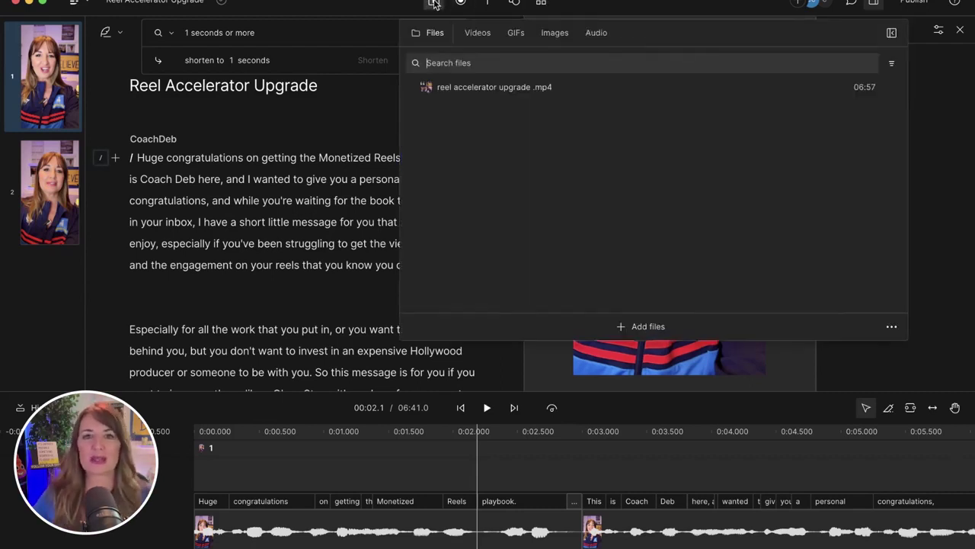
left_click(477, 35)
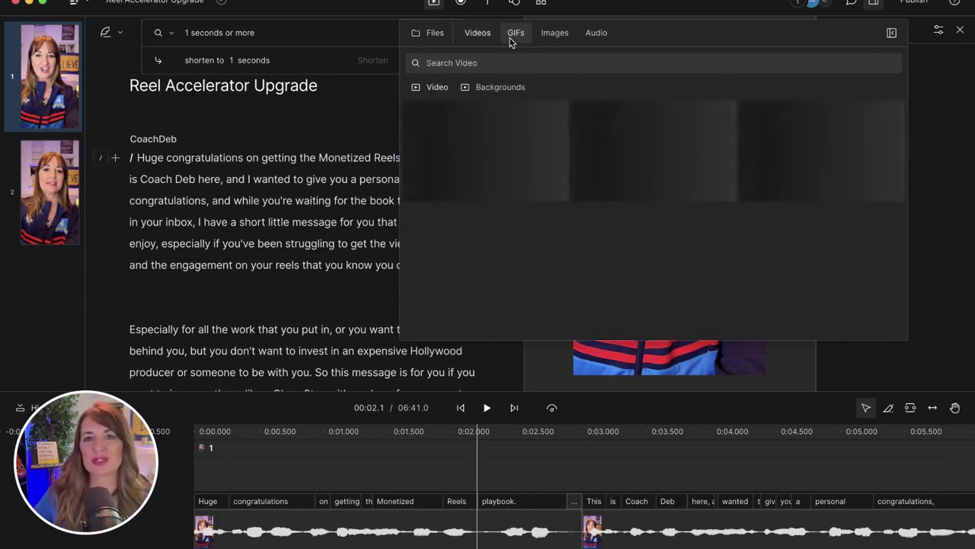
left_click(511, 38)
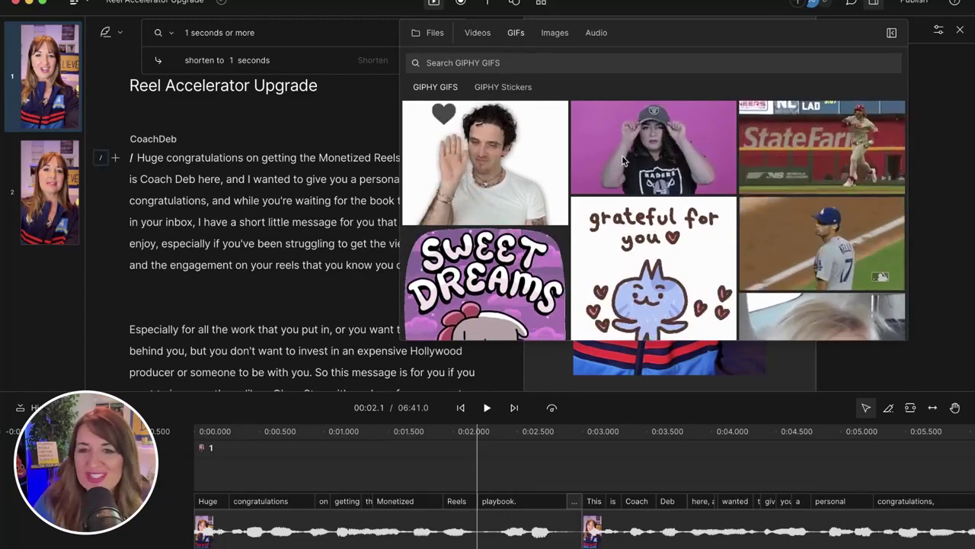
left_click(431, 4)
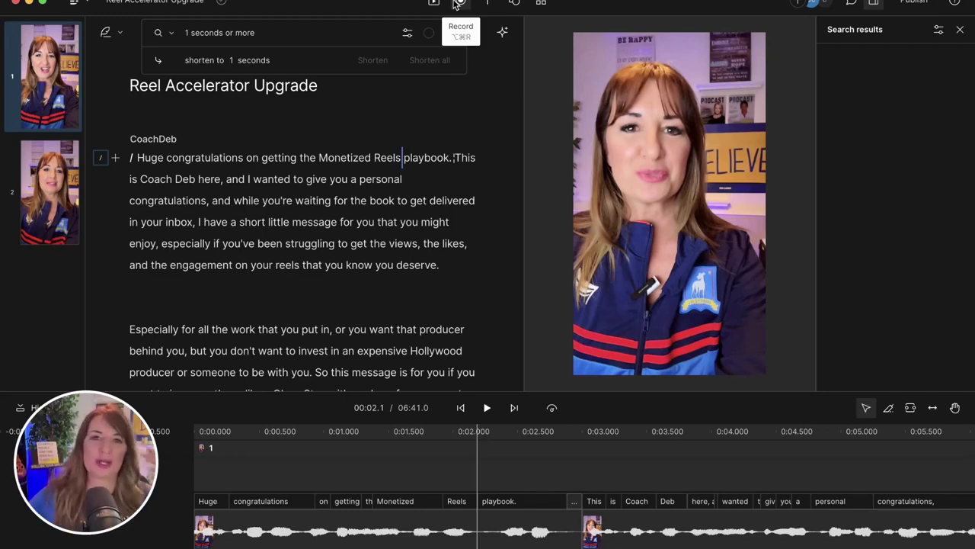
- Look over the recording options and the text styles and shapes that can be added to the video
left_click(461, 3)
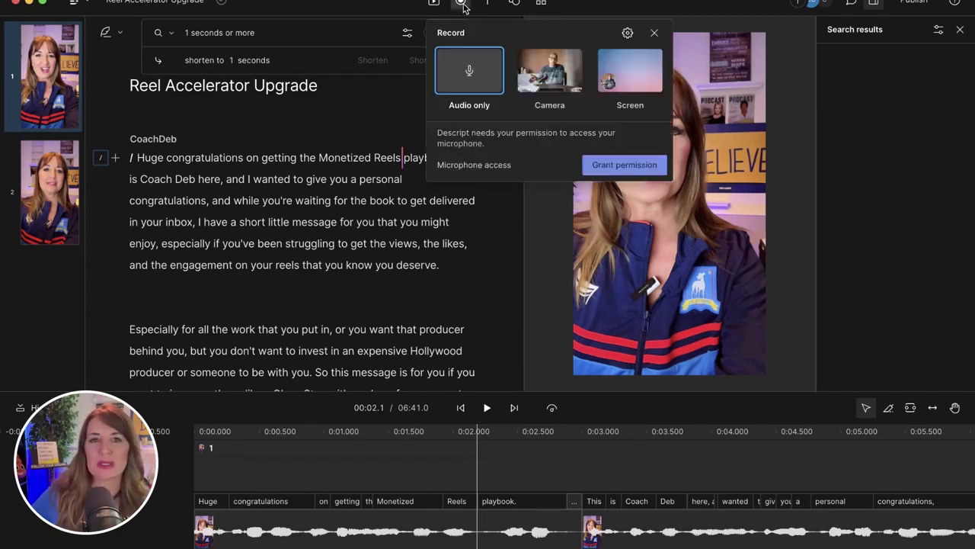
left_click(461, 4)
left_click(461, 5)
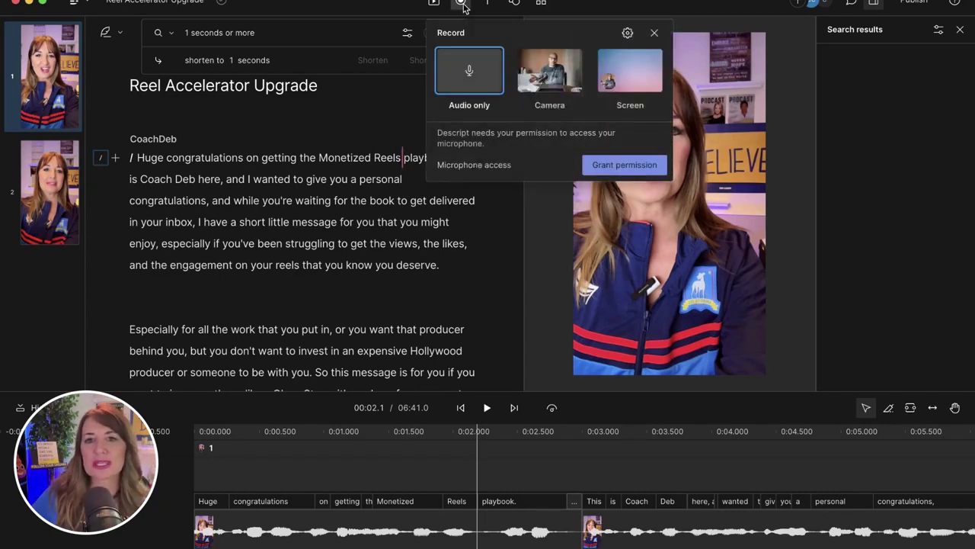
left_click(462, 4)
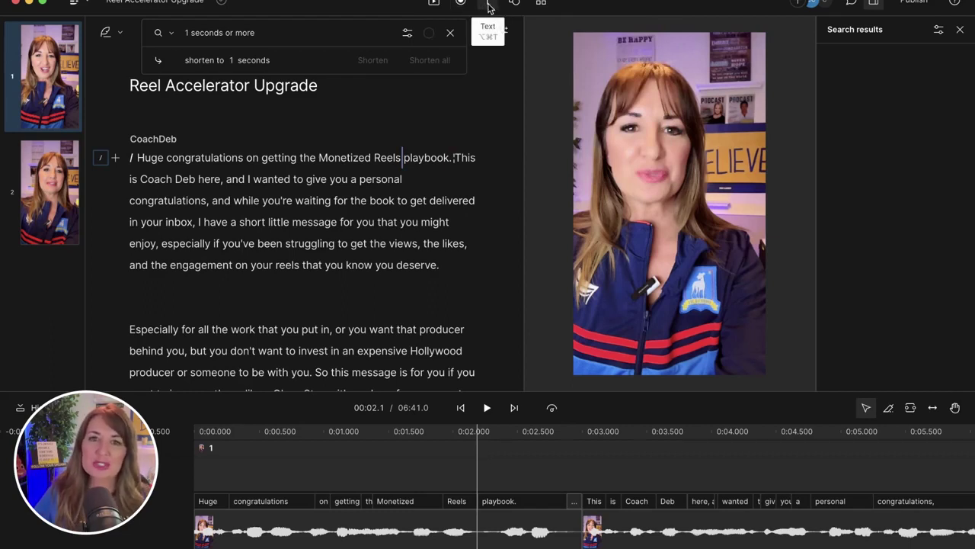
left_click(489, 8)
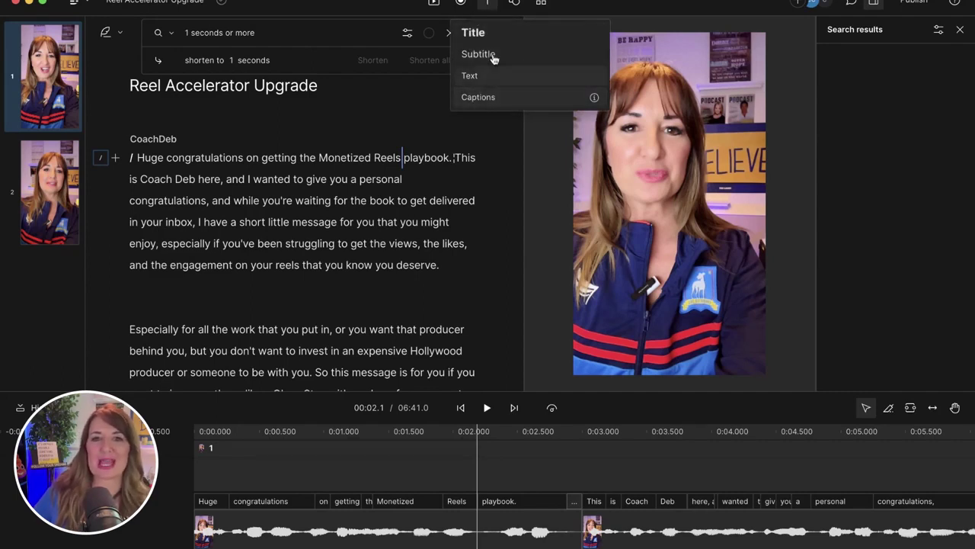
left_click(516, 4)
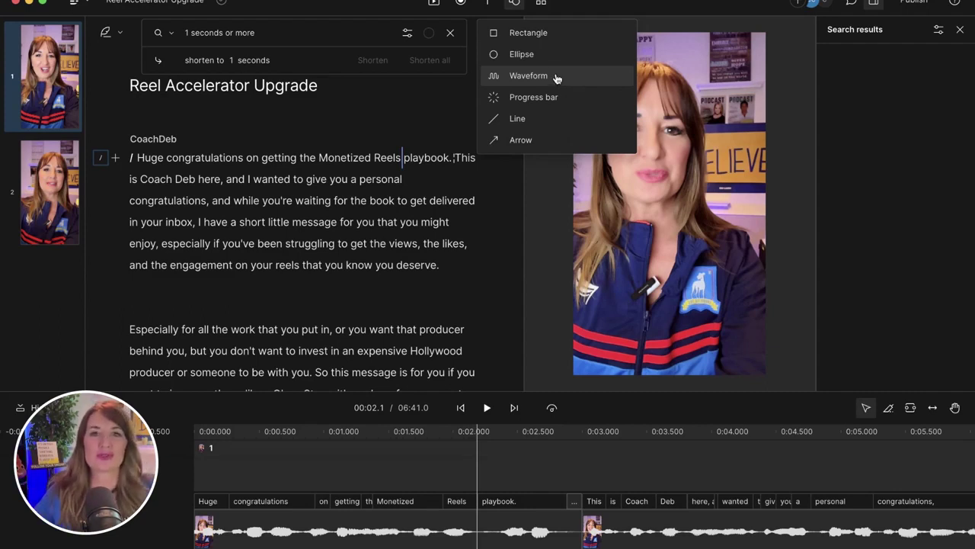
- Browse the caption templates and apply the Bold: Yellow highlight style to the first scene
left_click(542, 5)
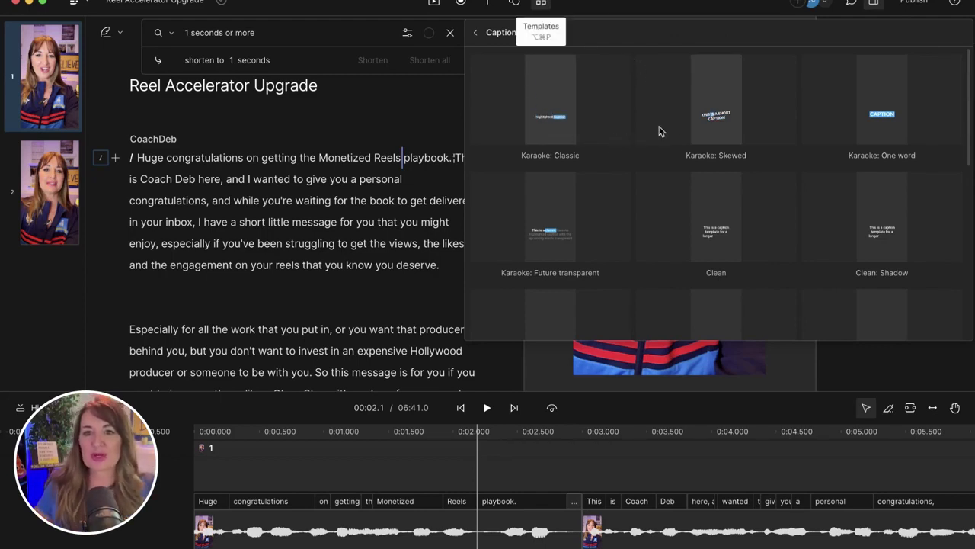
scroll(729, 123, "down", 2)
scroll(729, 123, "down", 3)
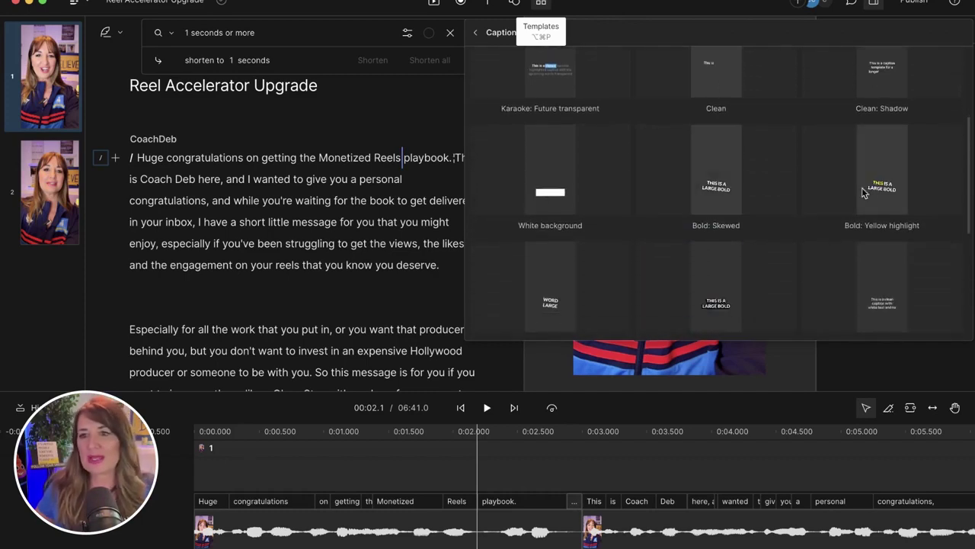
scroll(887, 193, "up", 4)
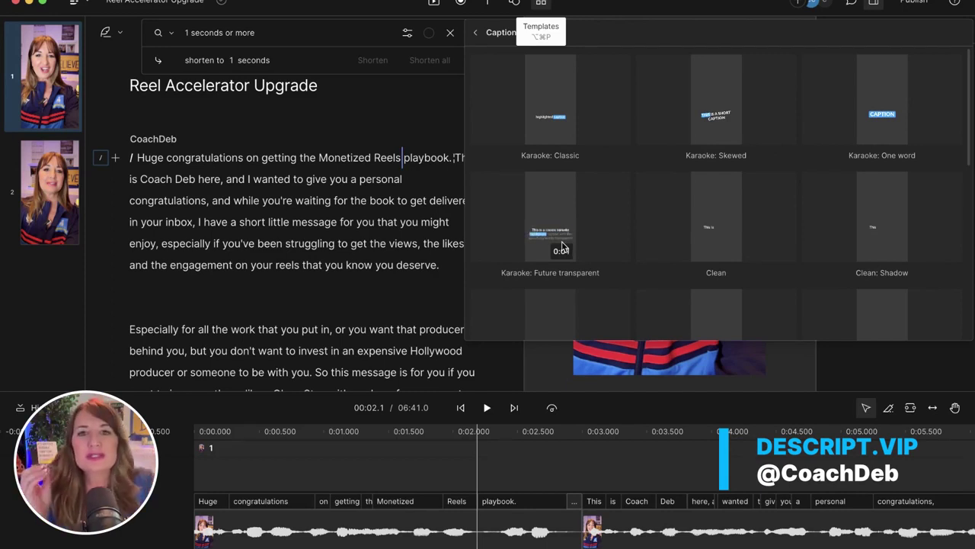
scroll(561, 245, "down", 2)
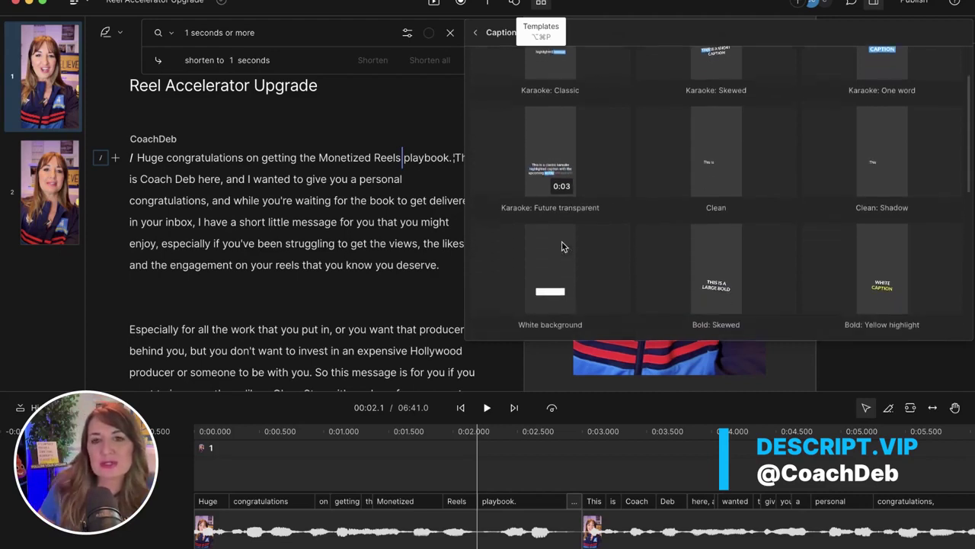
scroll(561, 243, "down", 1)
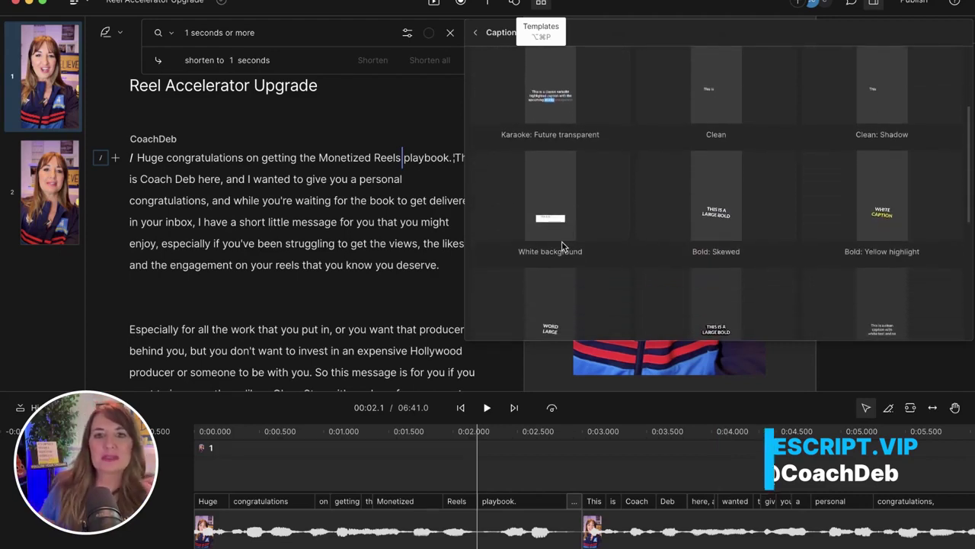
scroll(561, 241, "down", 1)
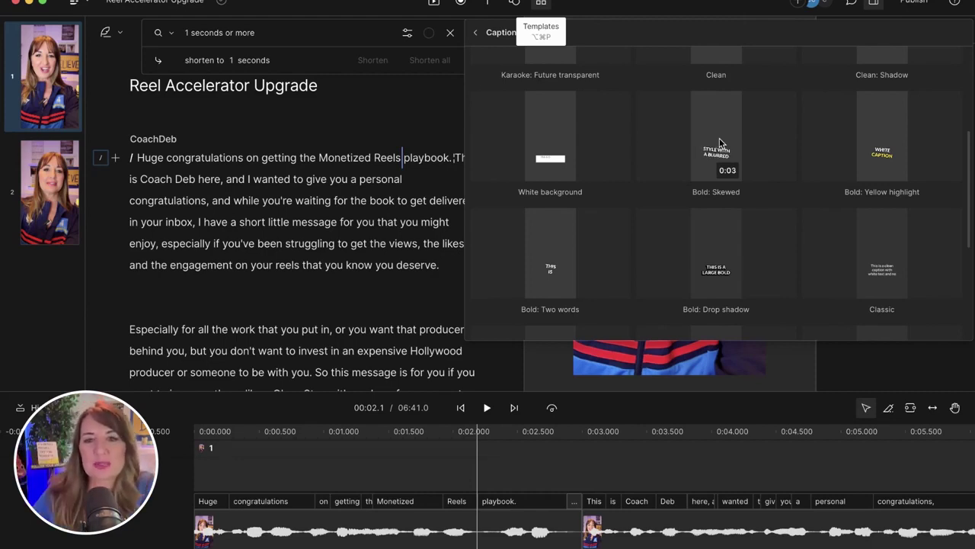
scroll(720, 142, "down", 5)
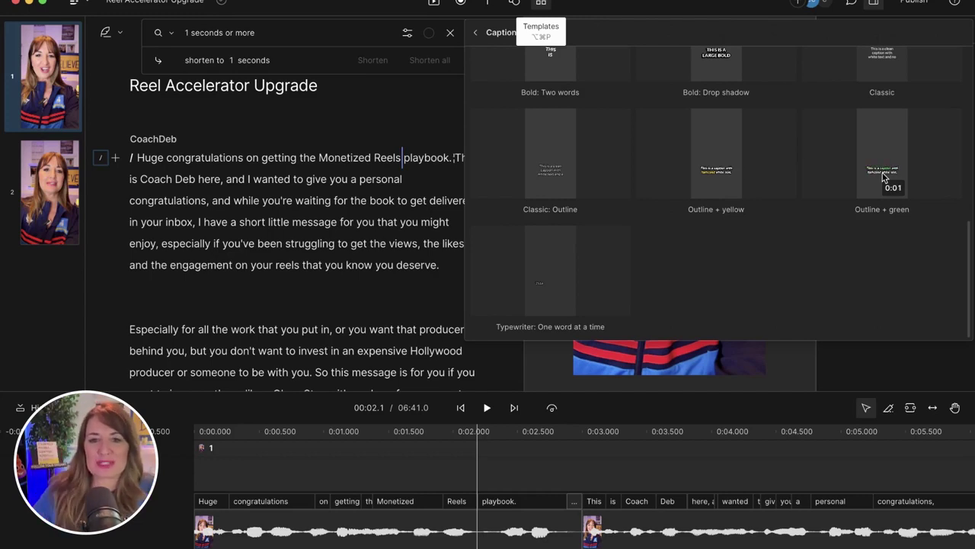
scroll(884, 177, "up", 4)
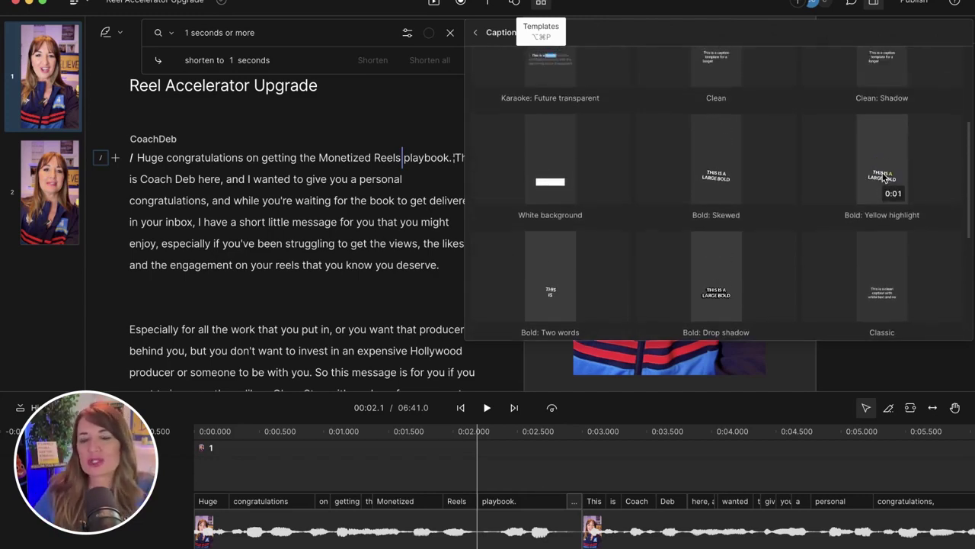
left_click(884, 177)
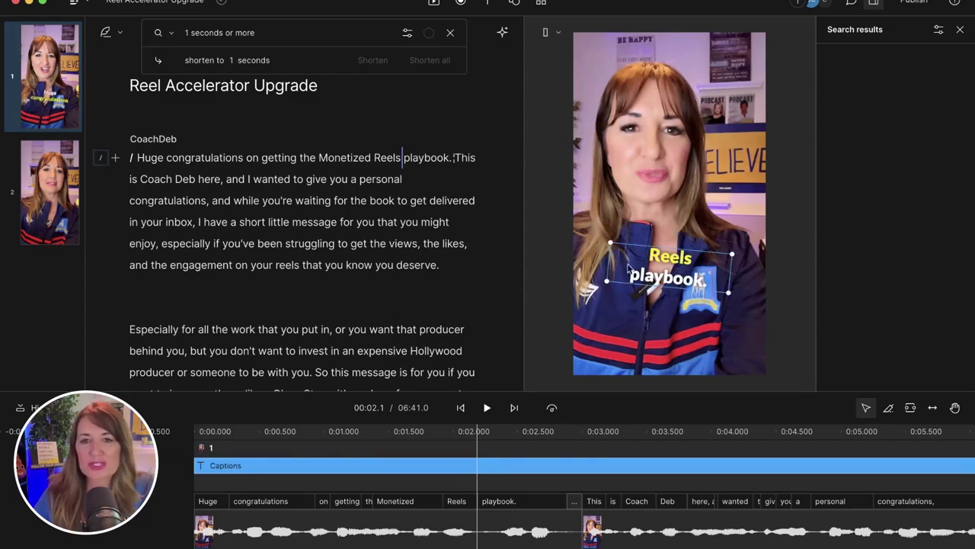
- Enlarge the caption box on the video so it spans most of the frame's width and is slightly taller
left_click_drag(610, 242, 593, 221)
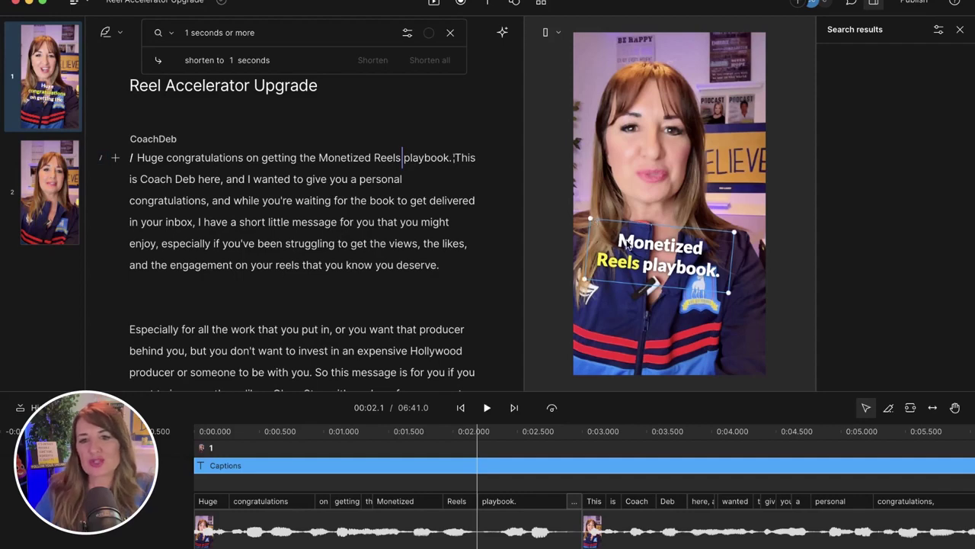
left_click_drag(730, 292, 749, 298)
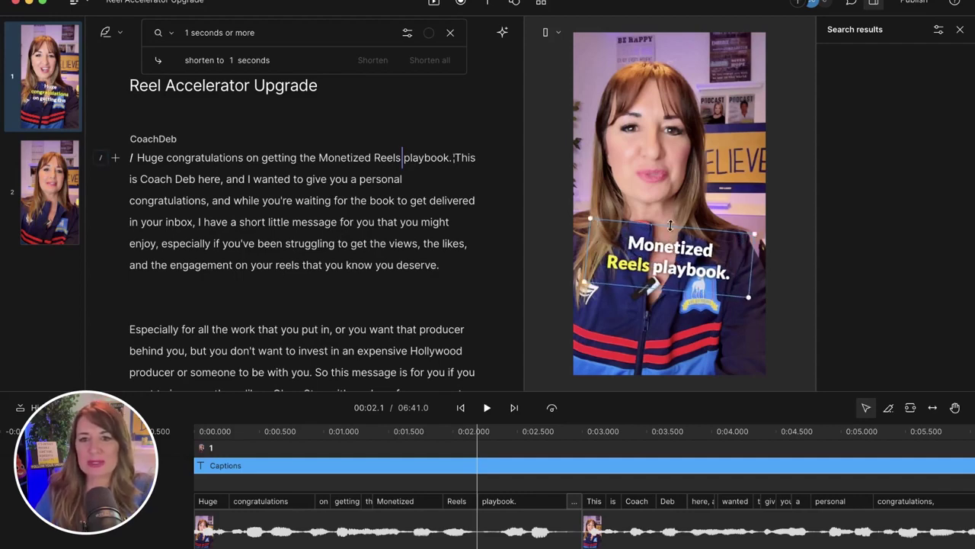
left_click_drag(668, 227, 668, 220)
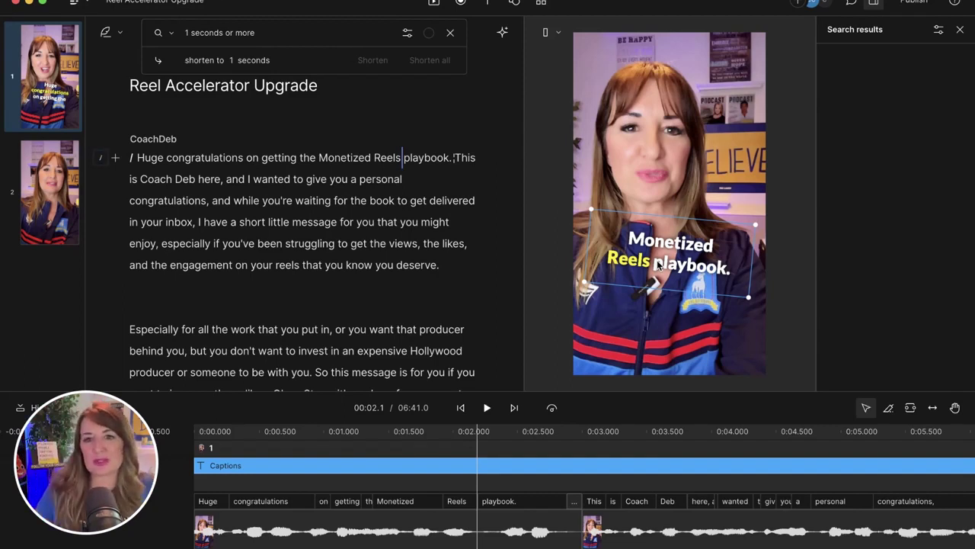
- Move the captions up to just below the speaker's chin and make their box slightly narrower
left_click_drag(659, 265, 661, 314)
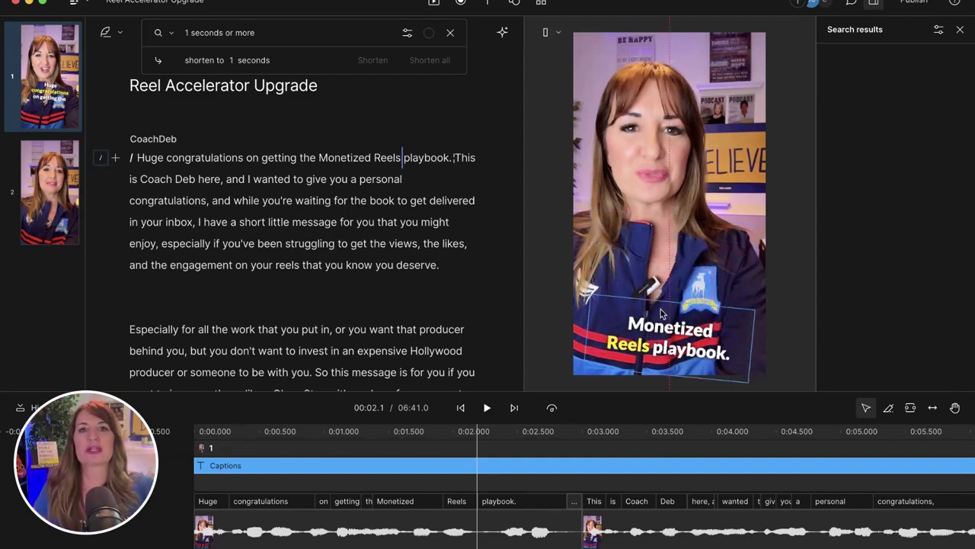
left_click_drag(661, 313, 660, 212)
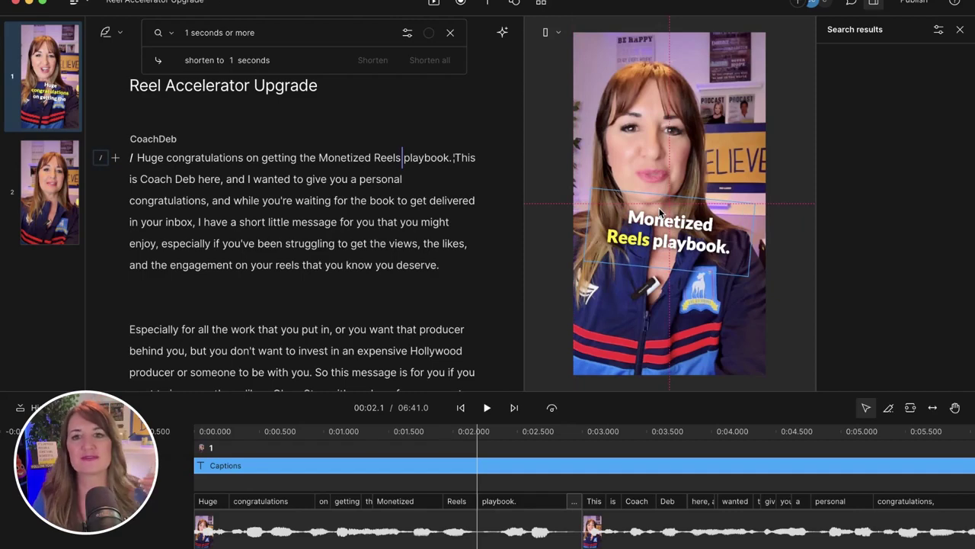
mouse_move(658, 207)
left_mouse_down()
mouse_move(658, 187)
mouse_move(652, 295)
mouse_move(658, 190)
left_mouse_up()
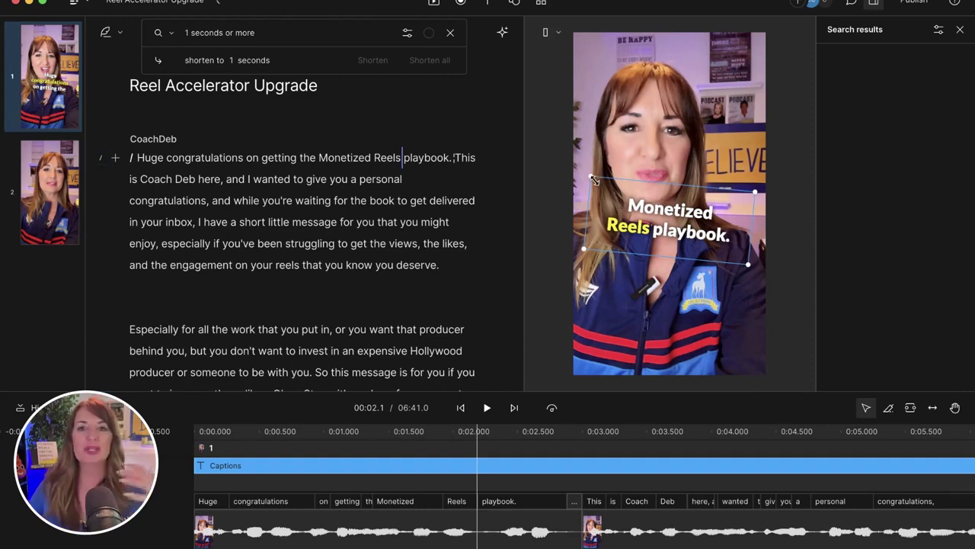
left_click_drag(593, 177, 596, 180)
left_click_drag(747, 265, 730, 262)
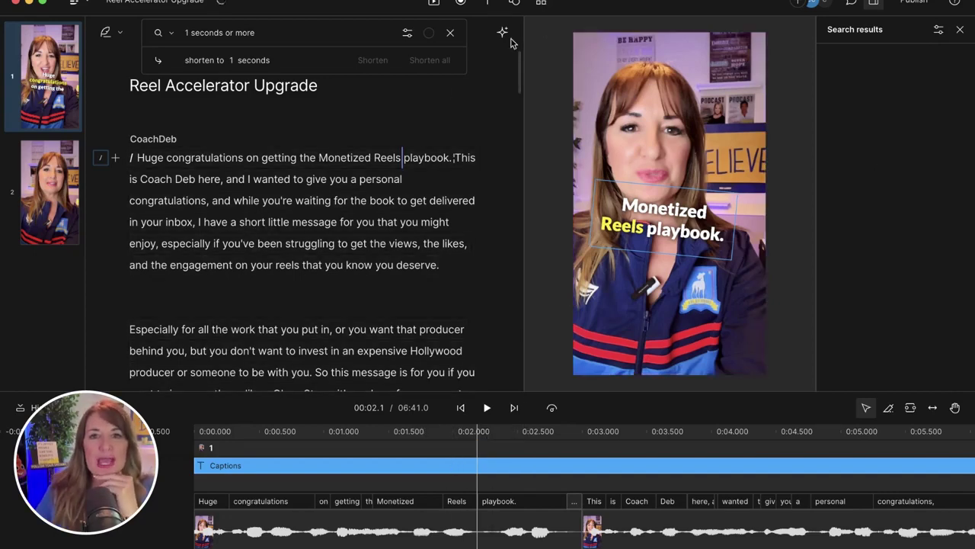
- Look over the Drive and Private templates and the Gallery categories, including the caption styles, without applying one
left_click(542, 6)
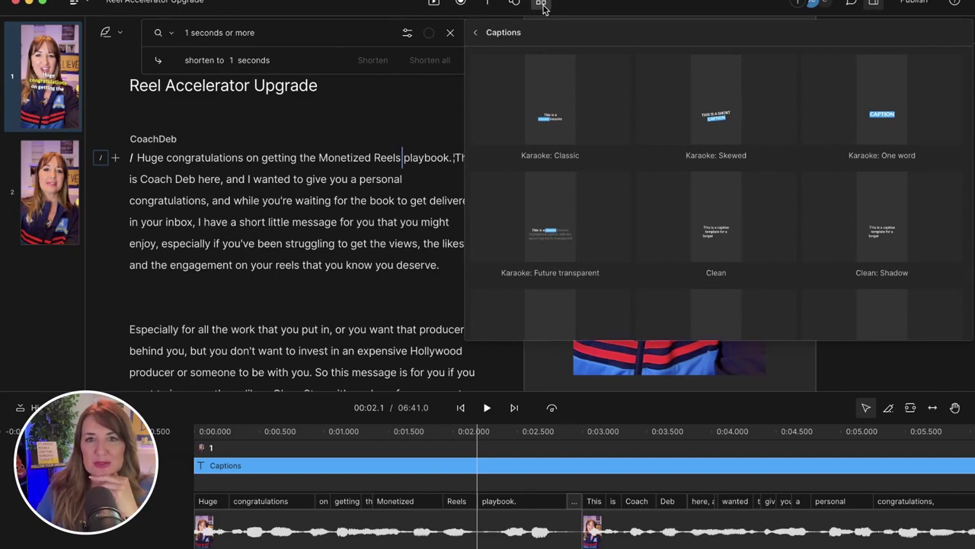
left_click(475, 33)
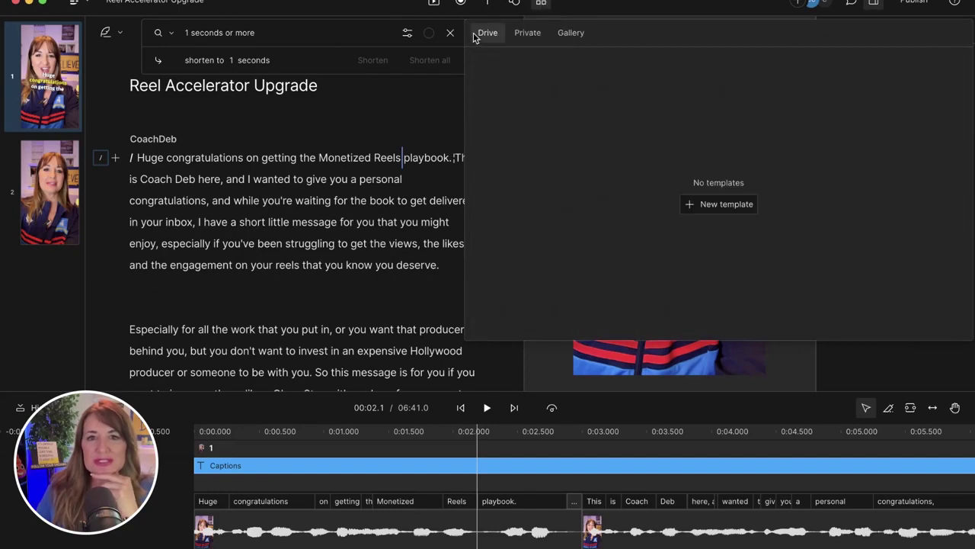
left_click(570, 34)
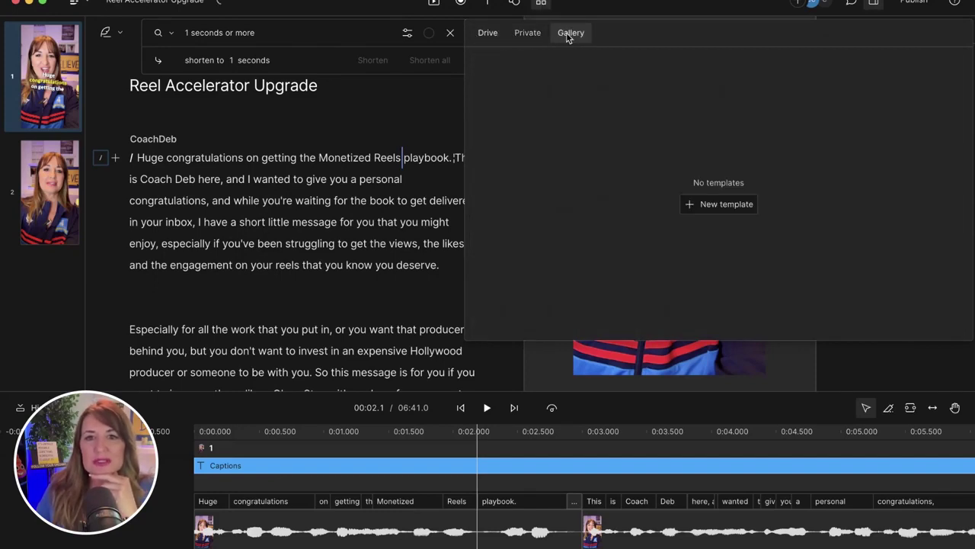
left_click(527, 33)
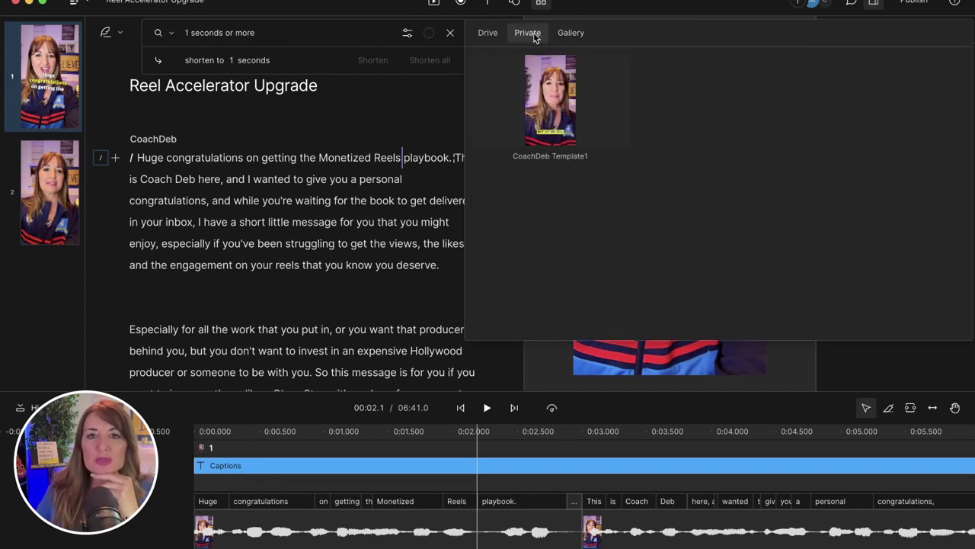
left_click(569, 33)
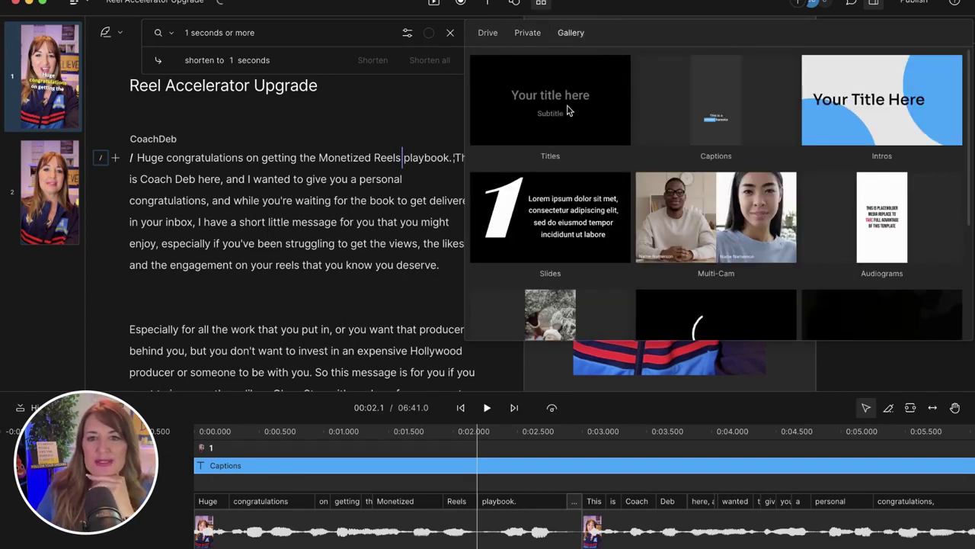
scroll(729, 248, "down", 3)
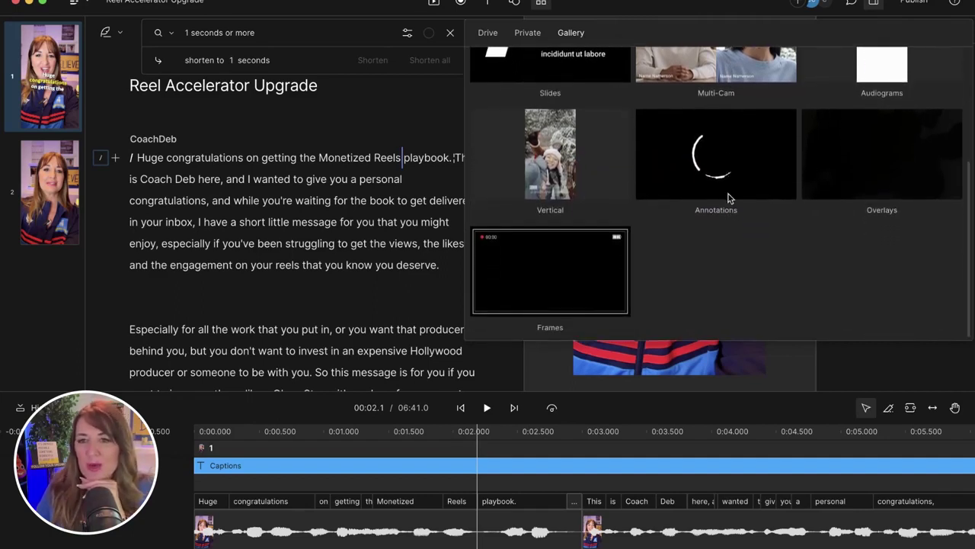
scroll(732, 197, "up", 2)
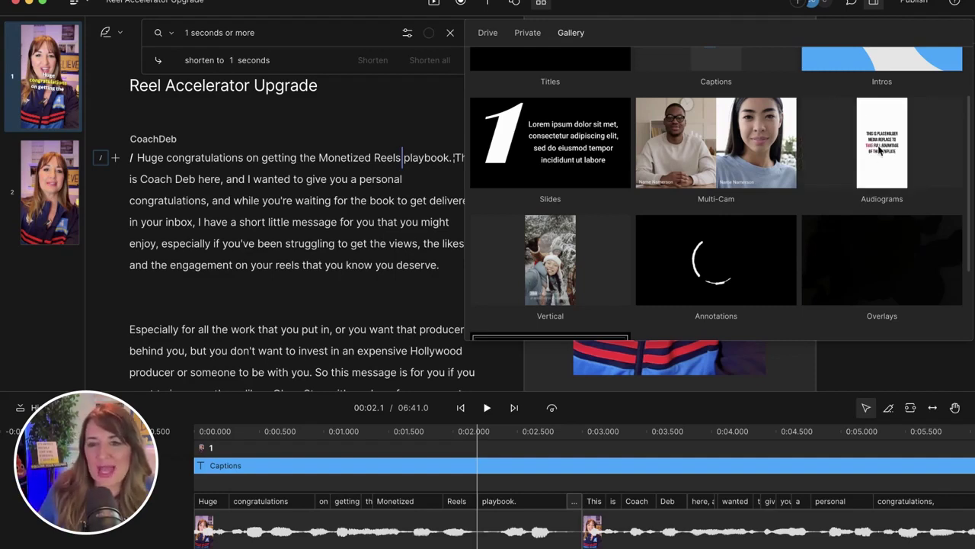
scroll(759, 144, "up", 2)
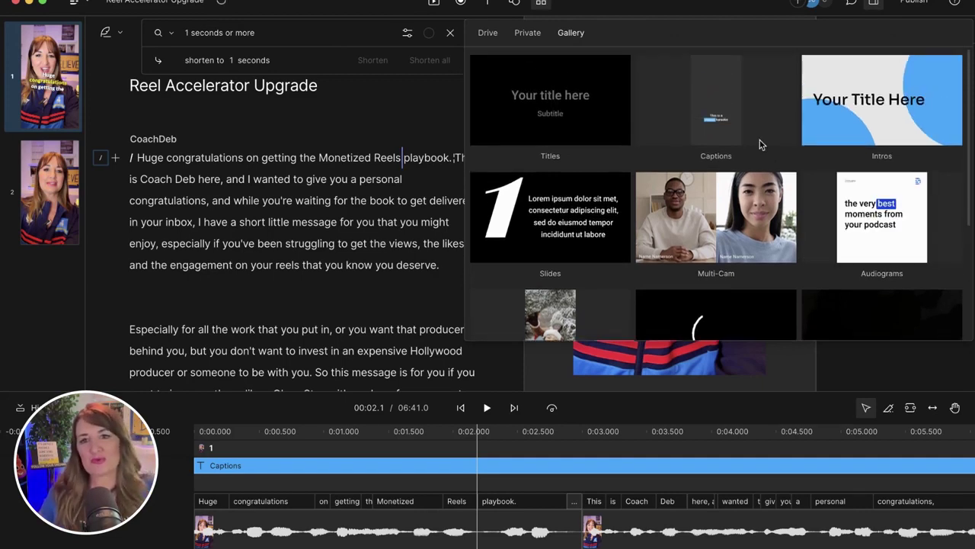
left_click(715, 119)
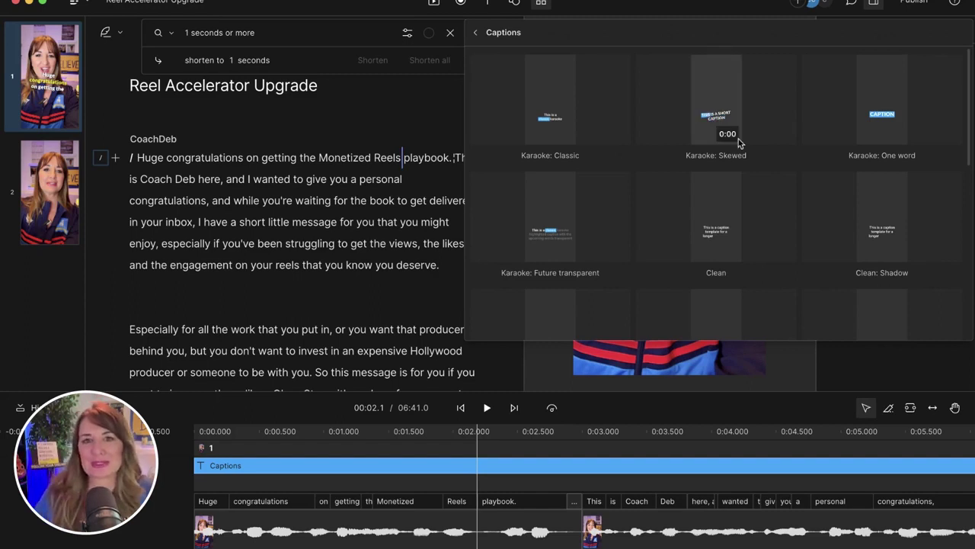
left_click(604, 11)
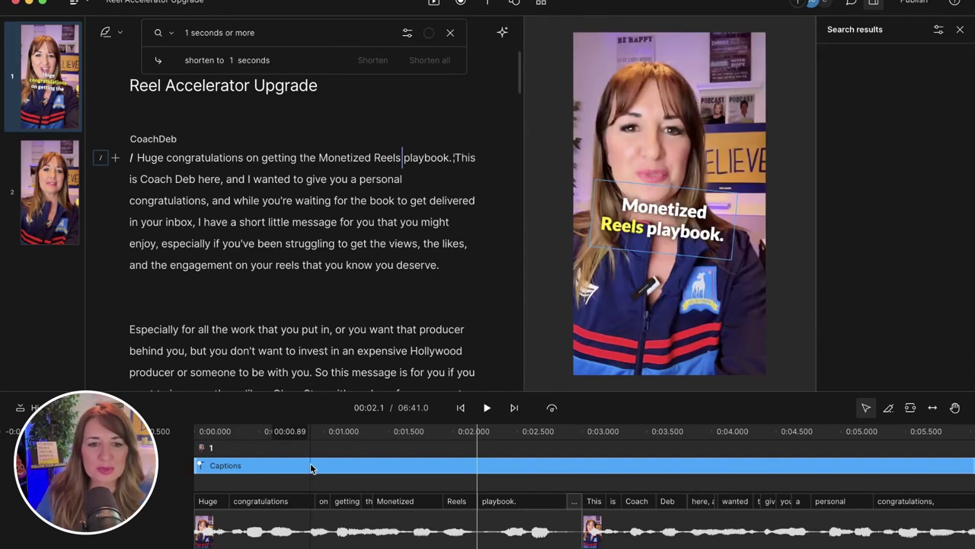
- Make the timeline area taller and follow the Captions layer to where scene 2 begins
left_click_drag(303, 379, 302, 301)
scroll(365, 480, "down", 5)
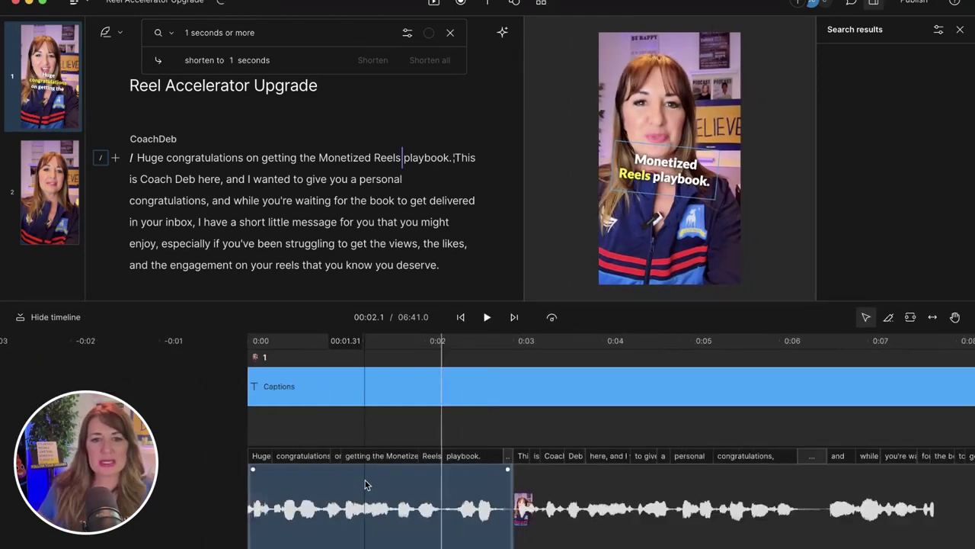
scroll(365, 480, "right", 15)
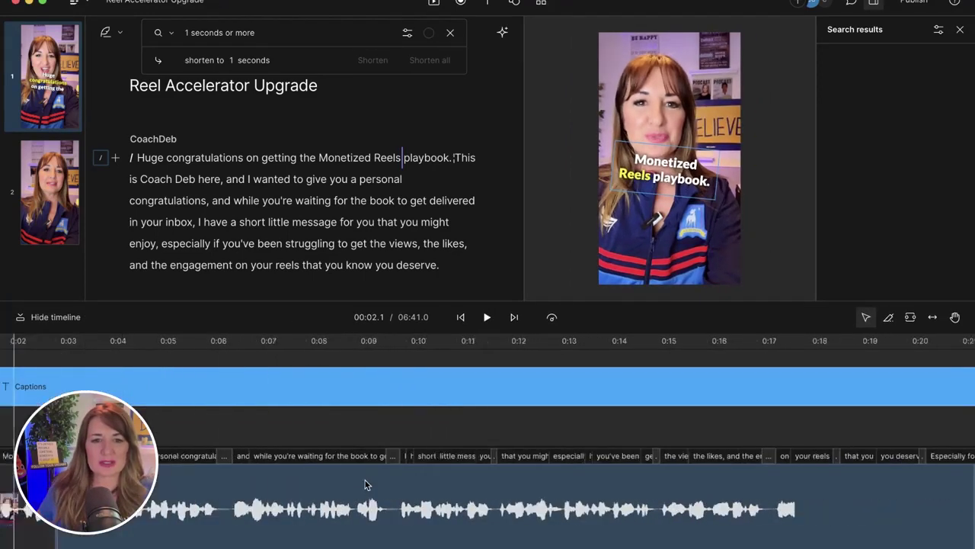
scroll(365, 480, "right", 20)
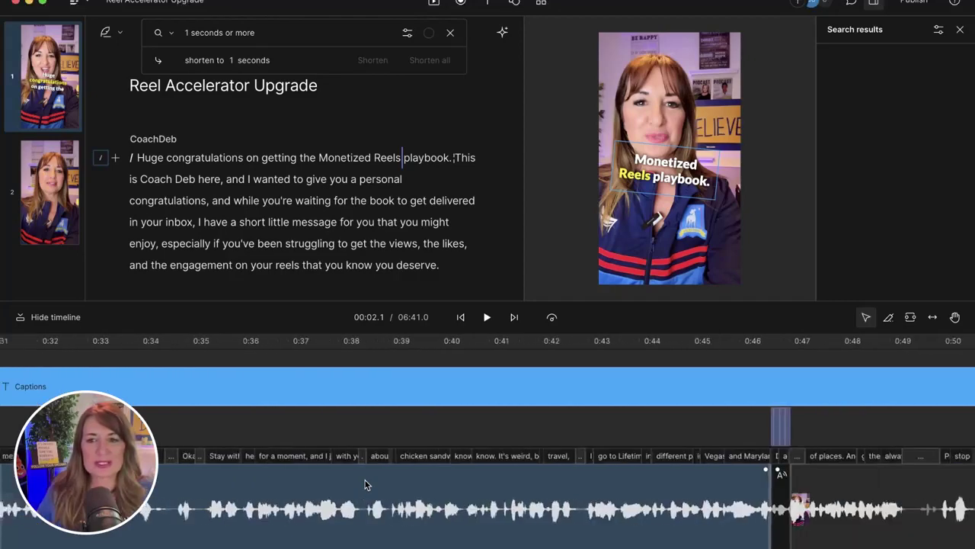
scroll(365, 480, "right", 20)
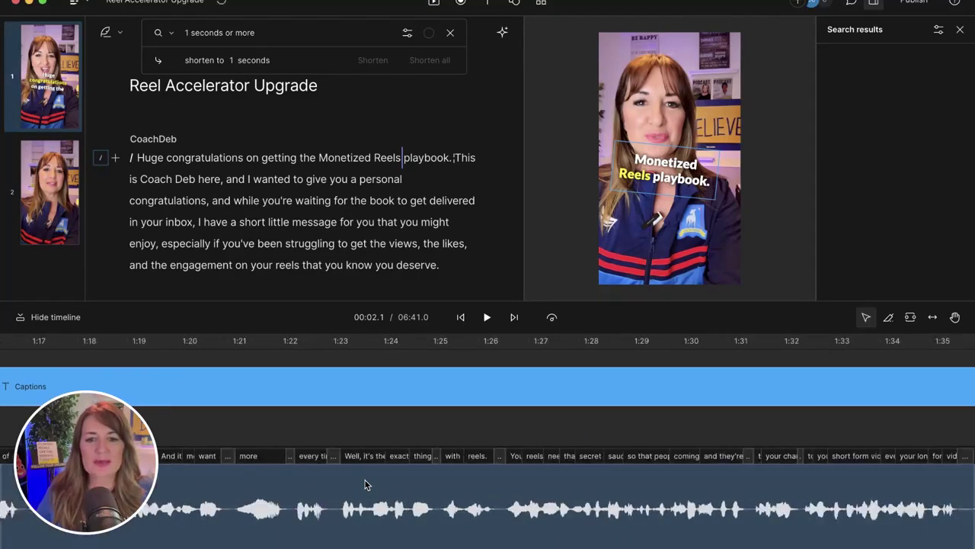
scroll(365, 480, "right", 6)
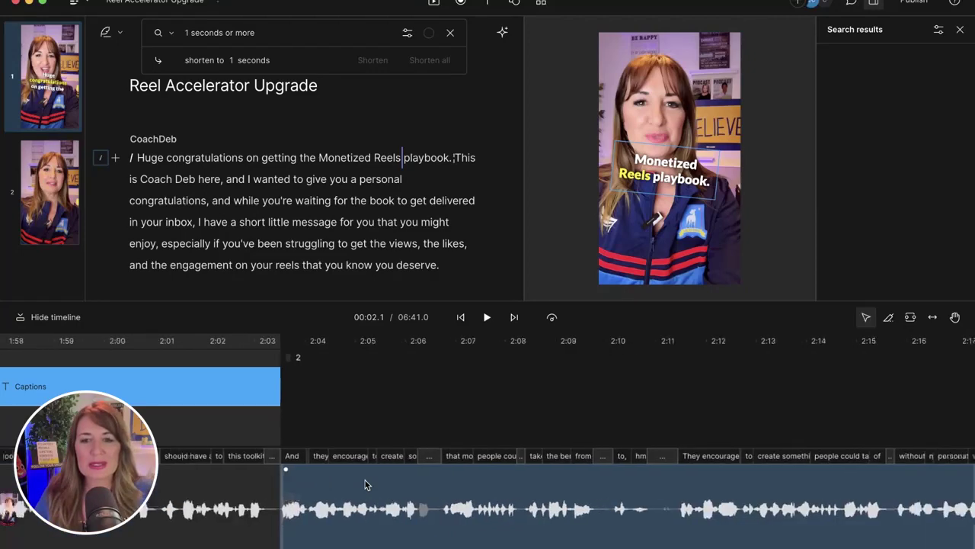
- Extend the end of scene 1's Captions layer into scene 2, up to about 2:30.5
left_click(267, 466)
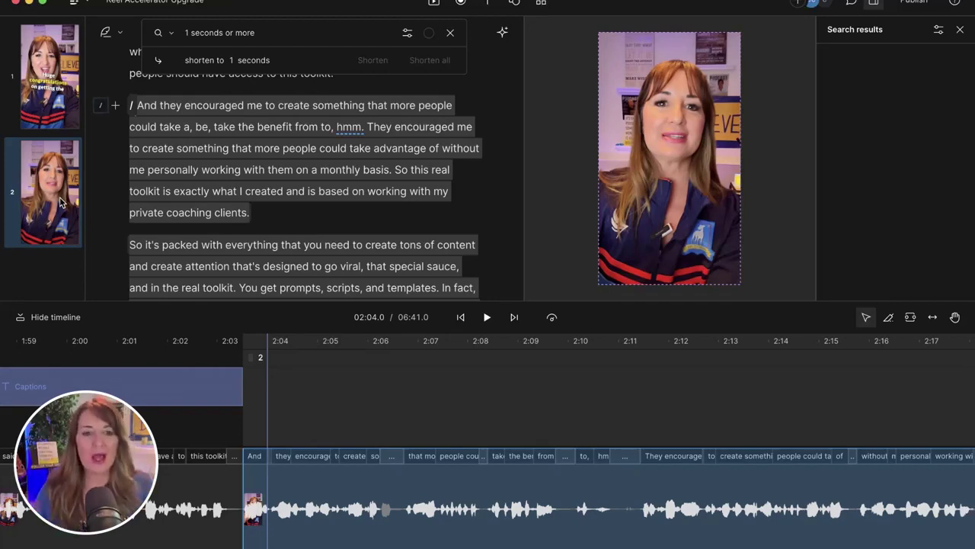
left_click(226, 397)
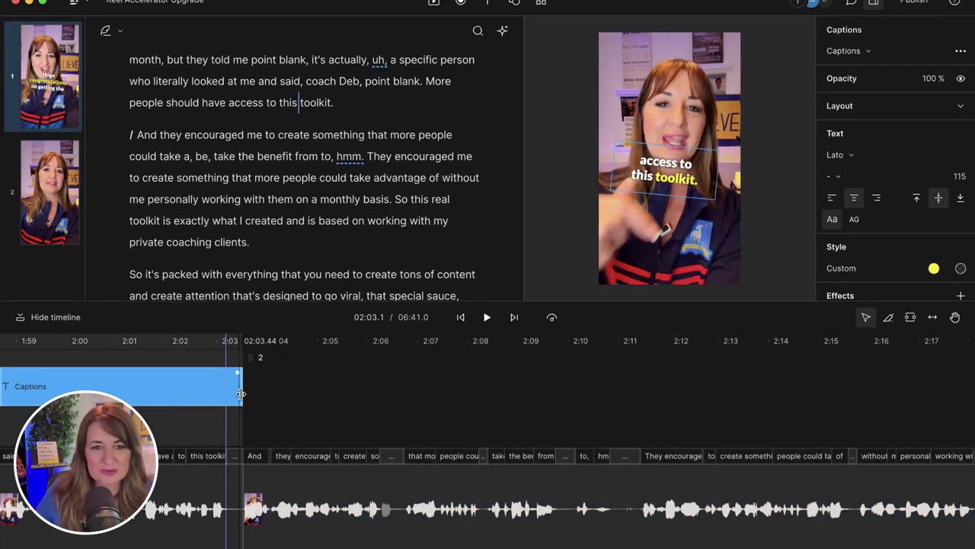
left_click_drag(241, 394, 845, 394)
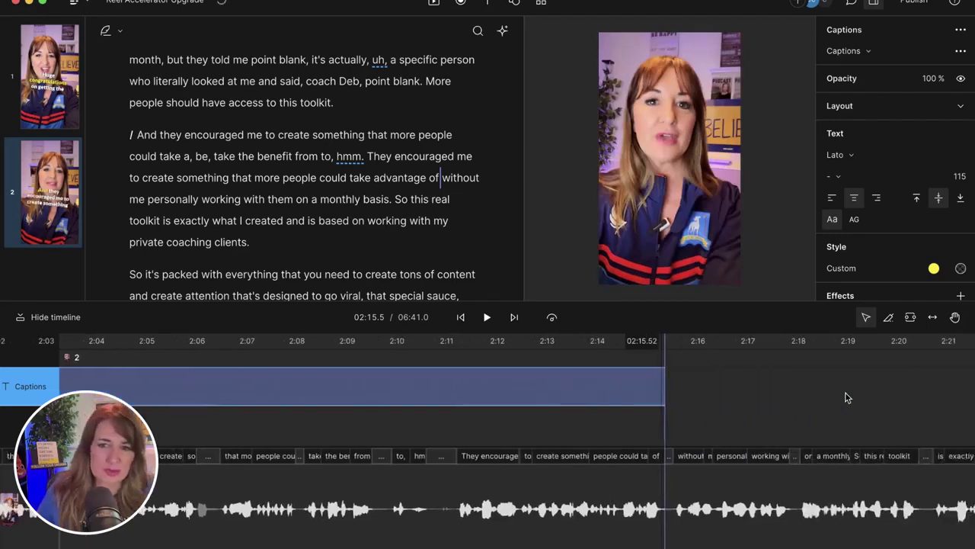
scroll(846, 397, "right", 10)
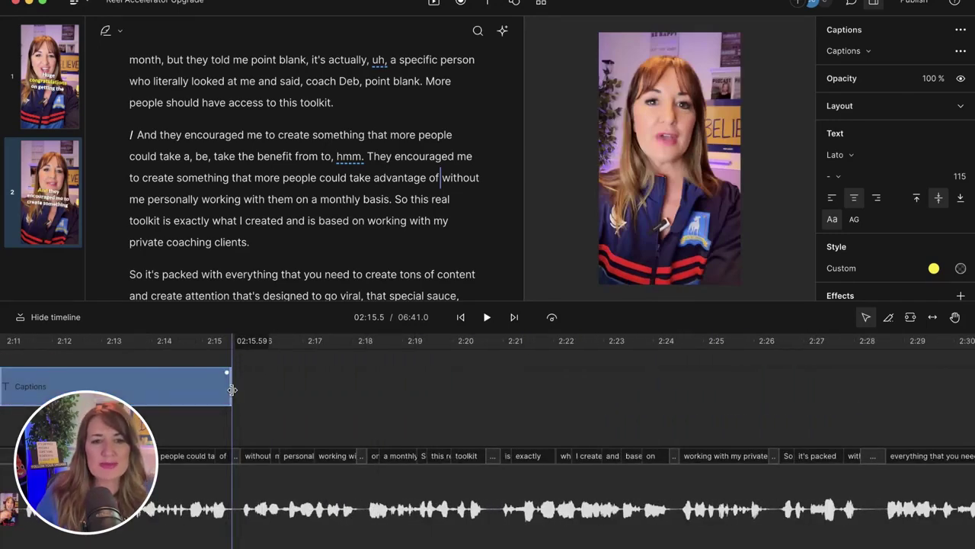
left_click_drag(232, 390, 971, 390)
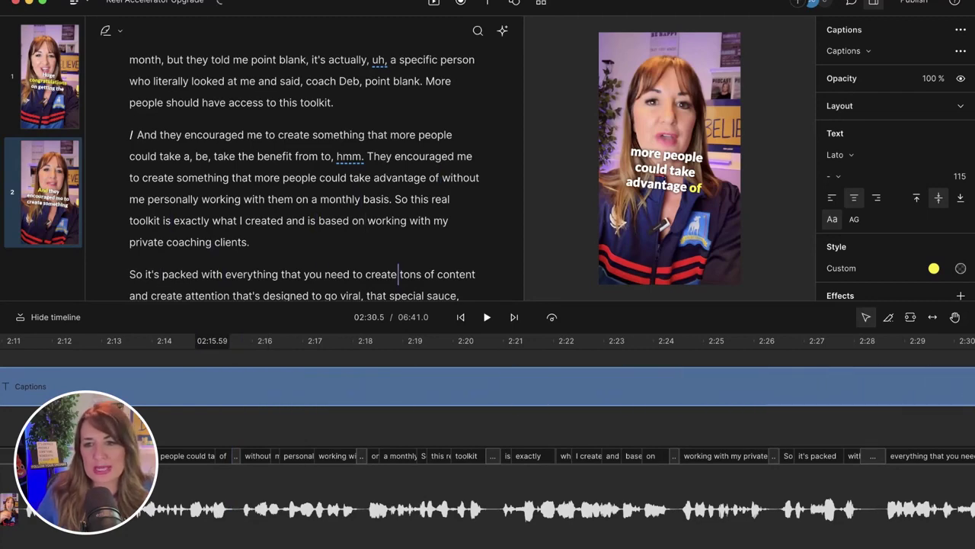
- Lengthen the Captions layer further through scene 2 so that it ends at about 3:00.6
scroll(713, 408, "right", 15)
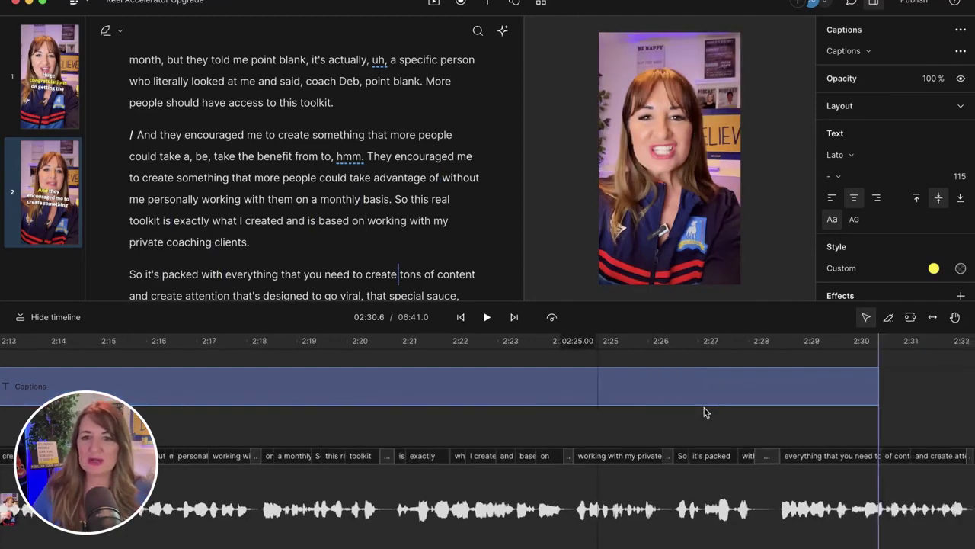
scroll(704, 412, "right", 10)
scroll(704, 412, "left", 10)
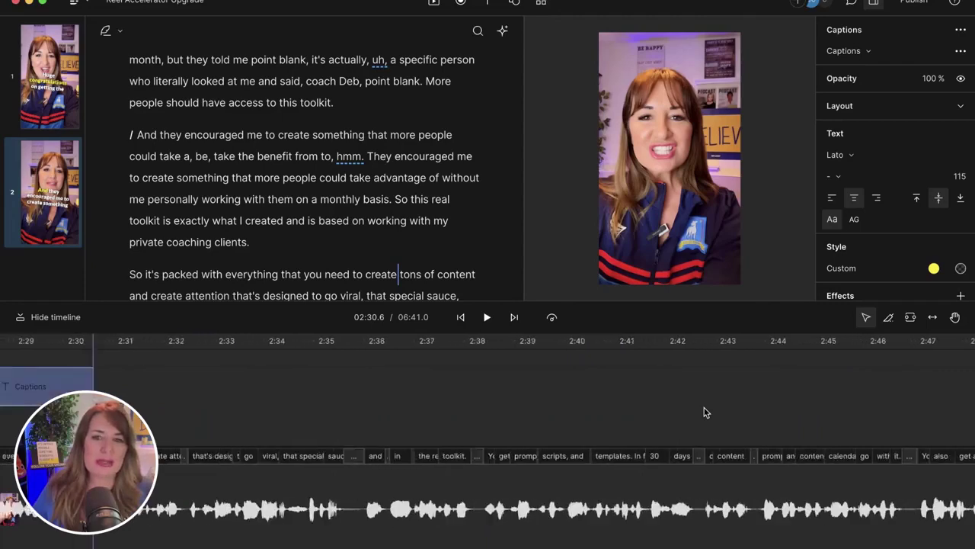
scroll(704, 412, "left", 5)
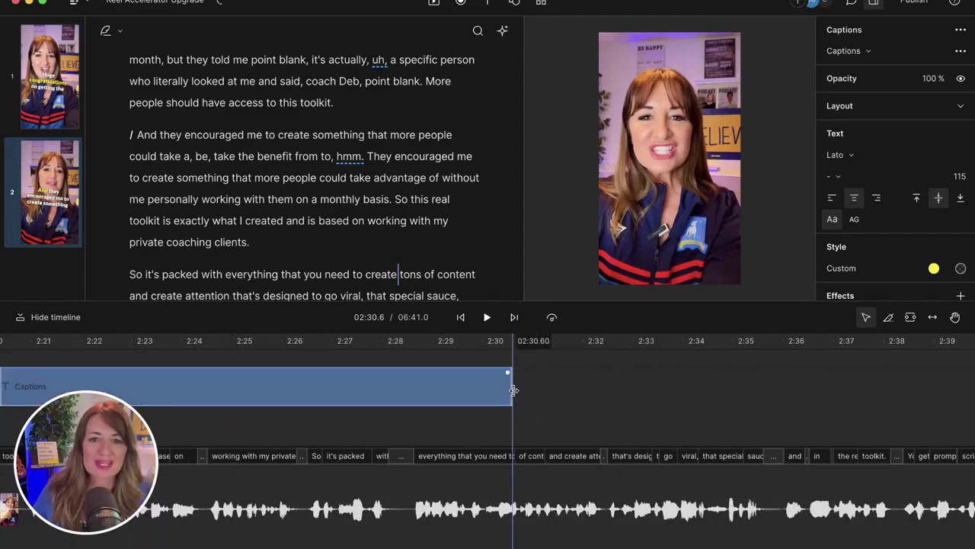
left_click_drag(513, 390, 971, 390)
scroll(705, 413, "right", 10)
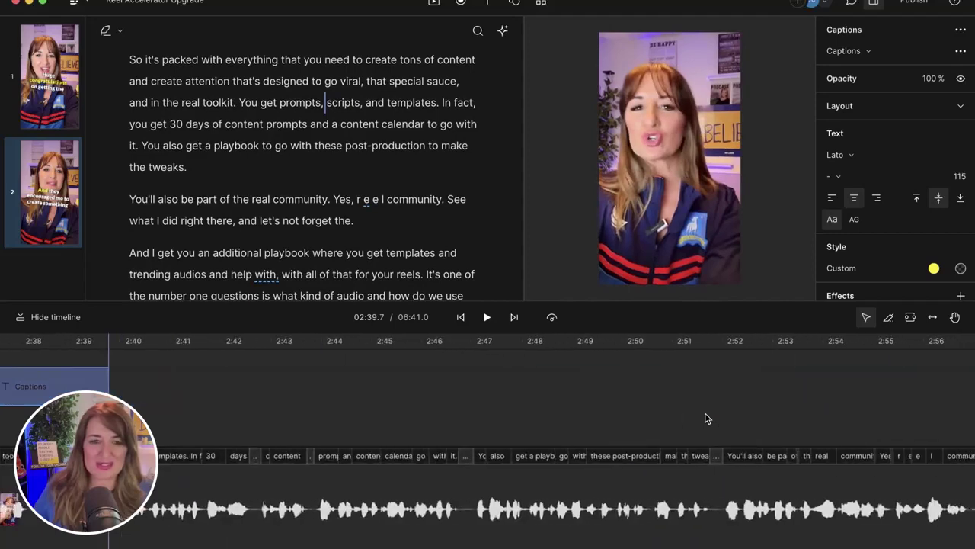
scroll(706, 414, "down", 3)
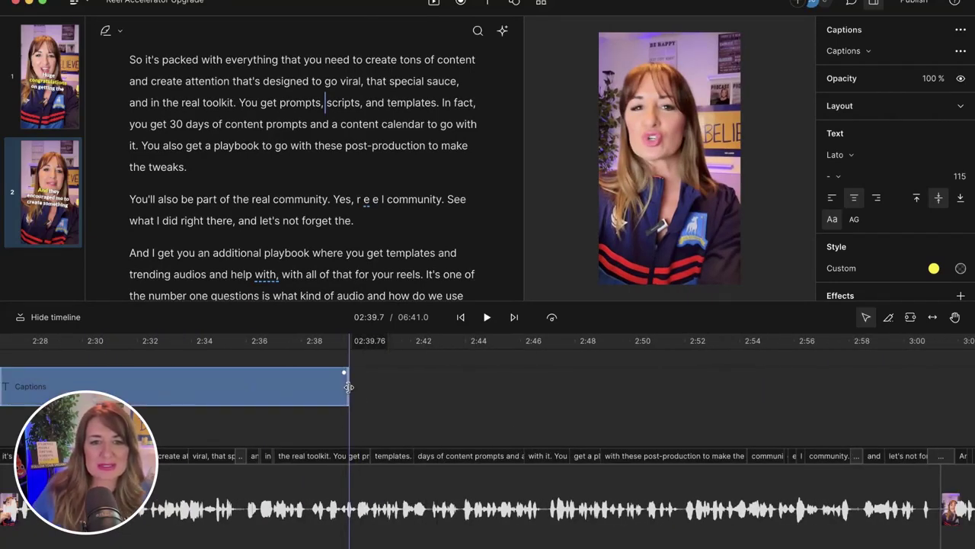
left_click_drag(349, 386, 925, 387)
- Fit the whole video in the timeline and stretch the Captions layer to the video's end at 6:41.0
scroll(915, 411, "down", 3)
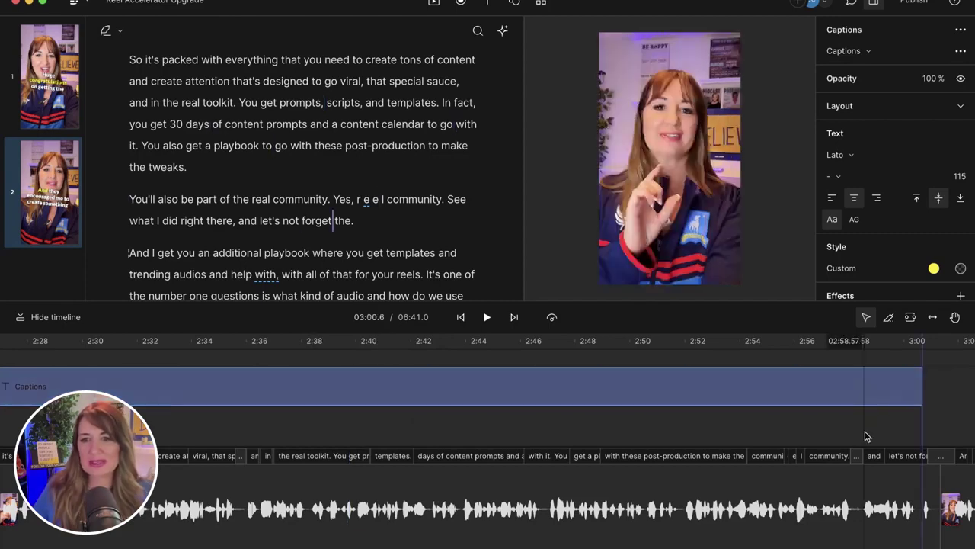
scroll(865, 436, "down", 2)
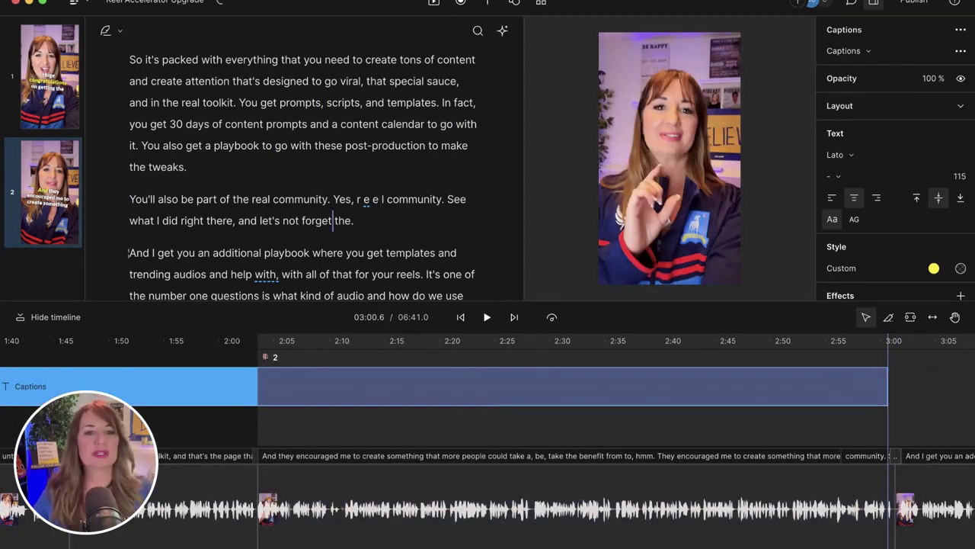
scroll(305, 435, "down", 3)
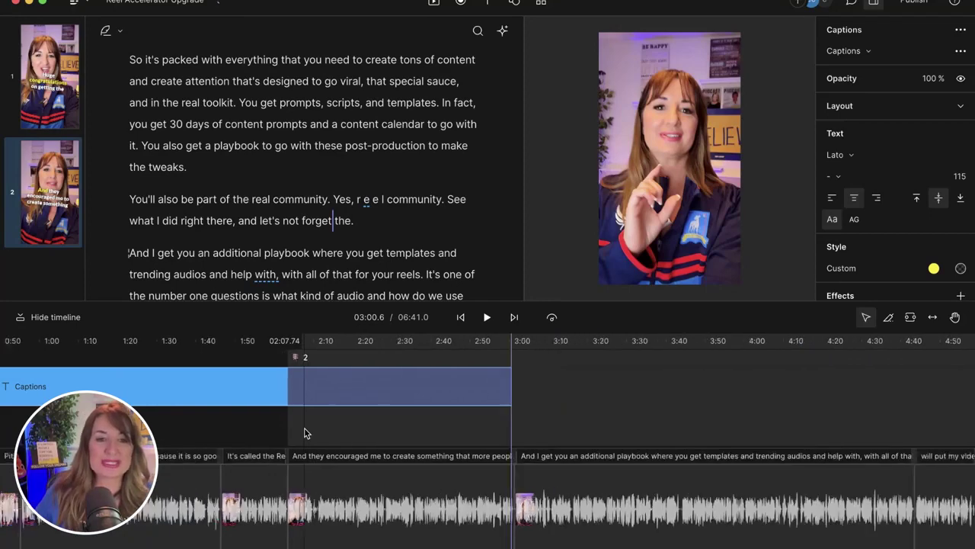
scroll(304, 433, "down", 4)
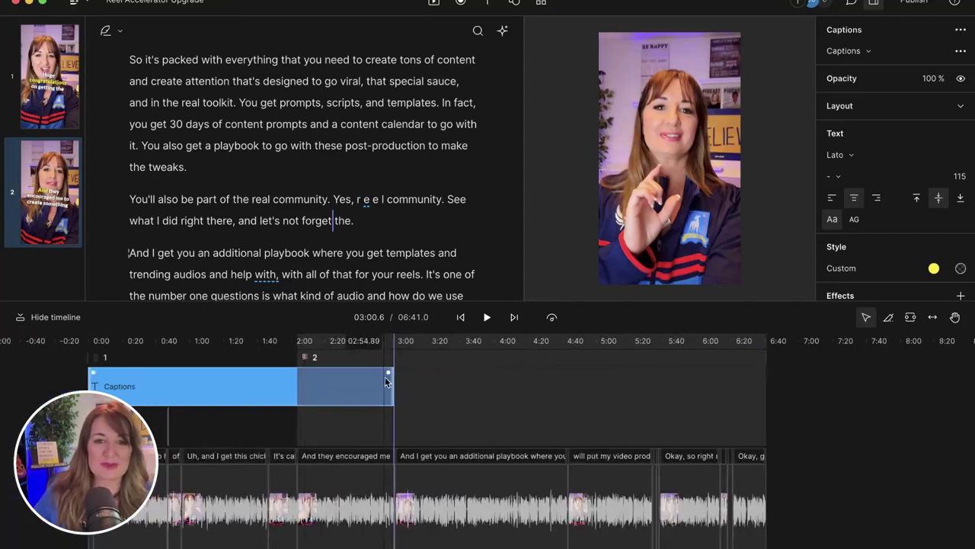
left_click_drag(392, 376, 767, 384)
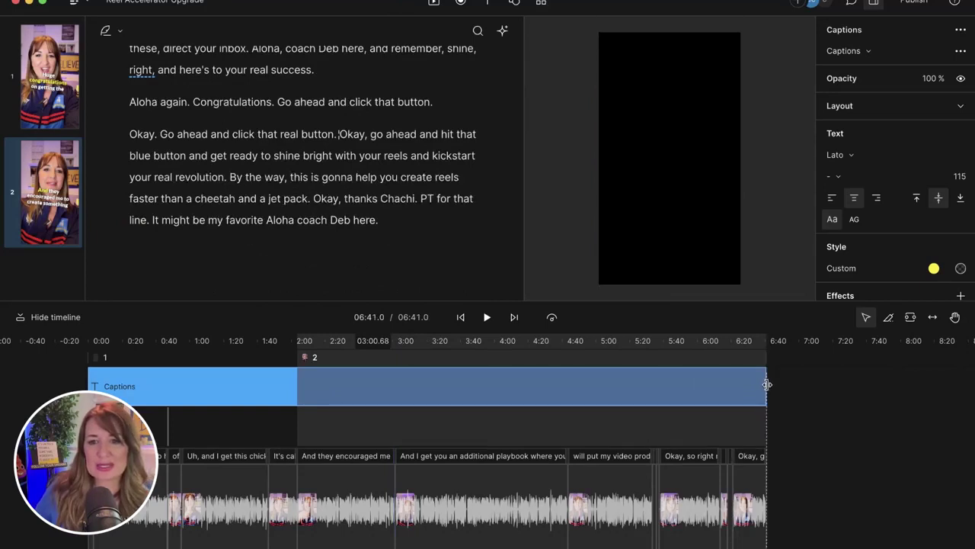
- Play the video twice from about 6:03 to check the captions in the late part of scene 2
left_click(702, 434)
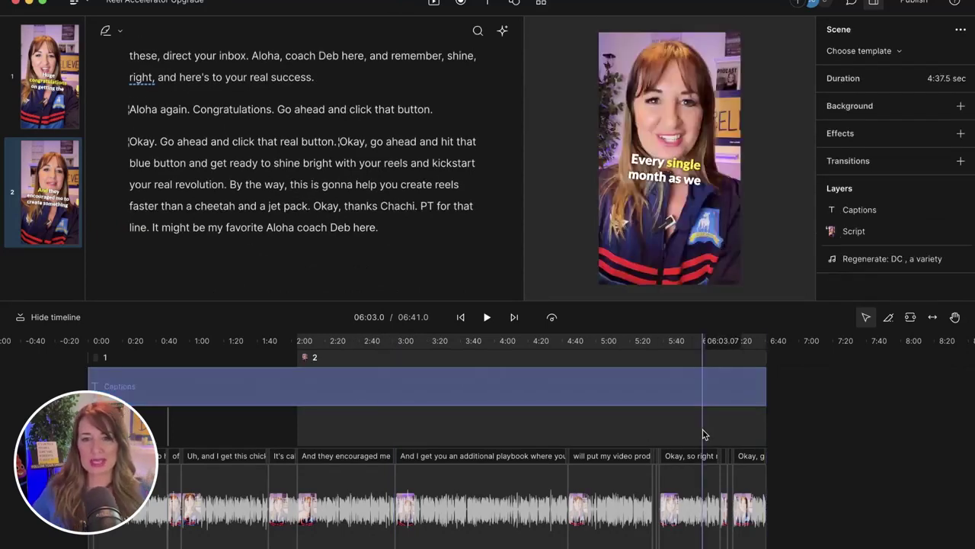
key("space")
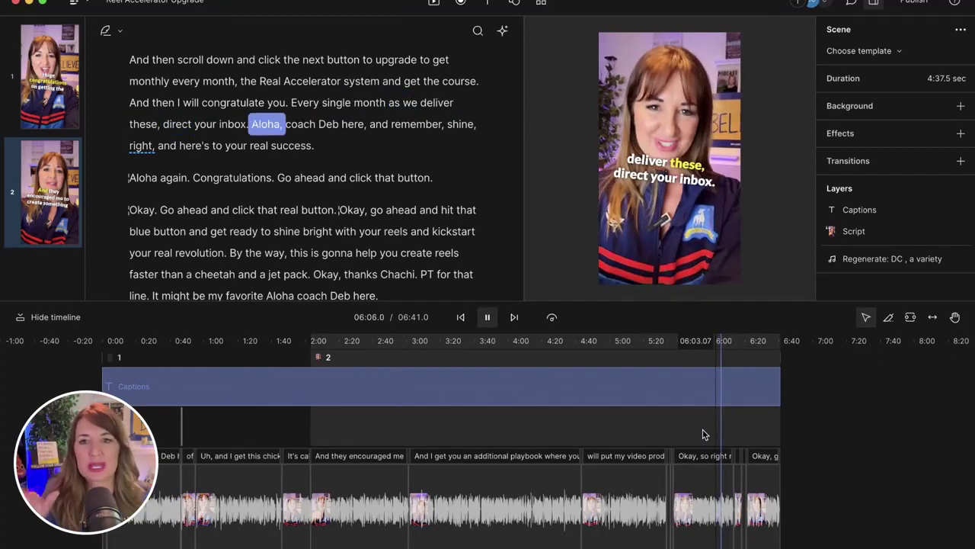
key("space")
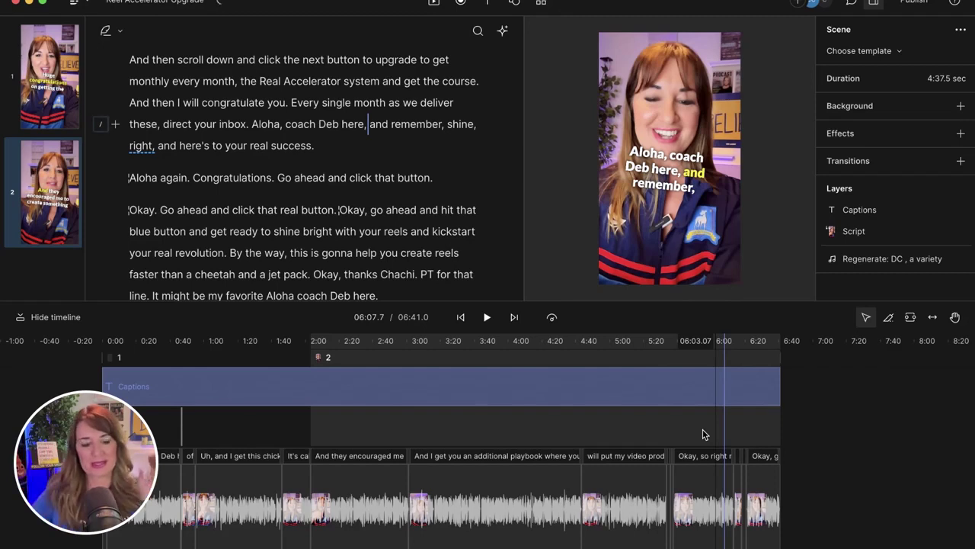
left_click(703, 434)
key("space")
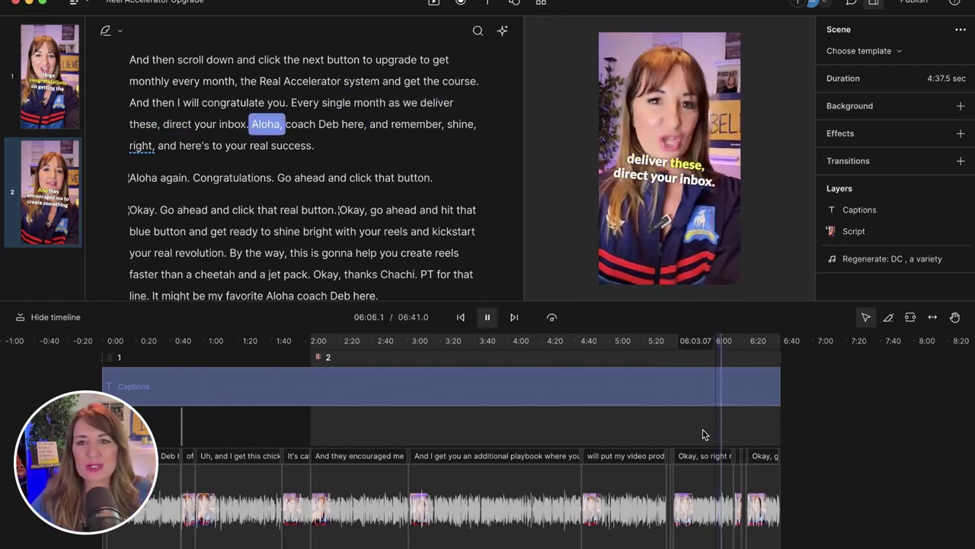
key("space")
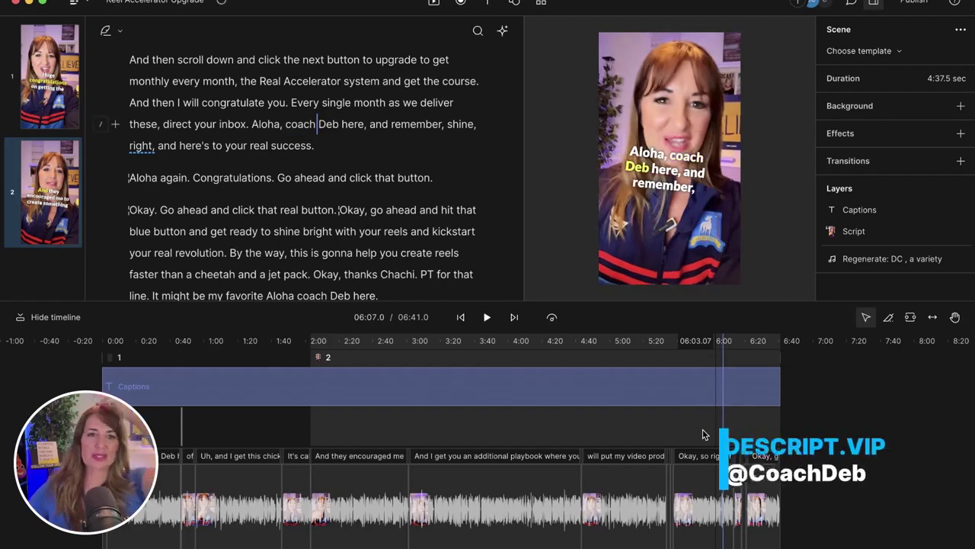
scroll(644, 465, "left", 3)
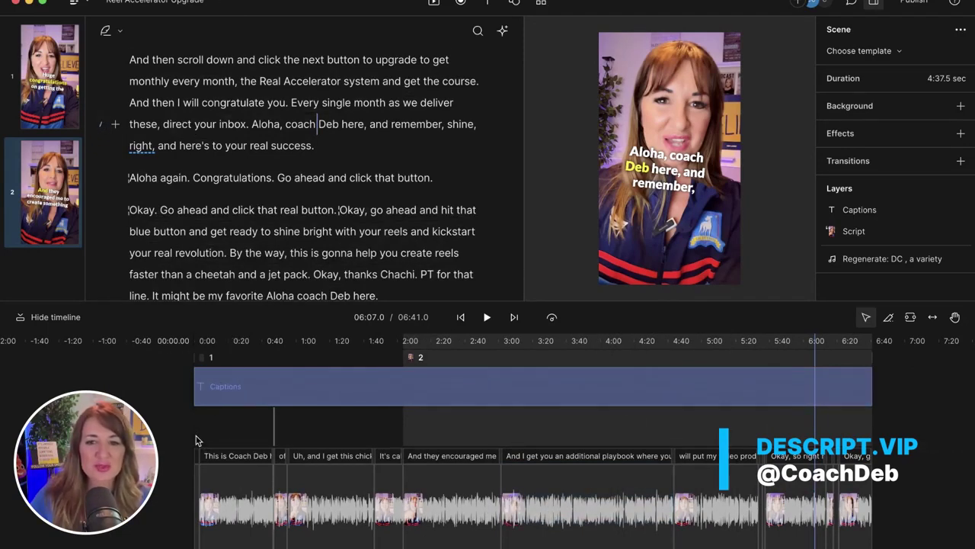
scroll(195, 440, "up", 3)
scroll(195, 441, "up", 2)
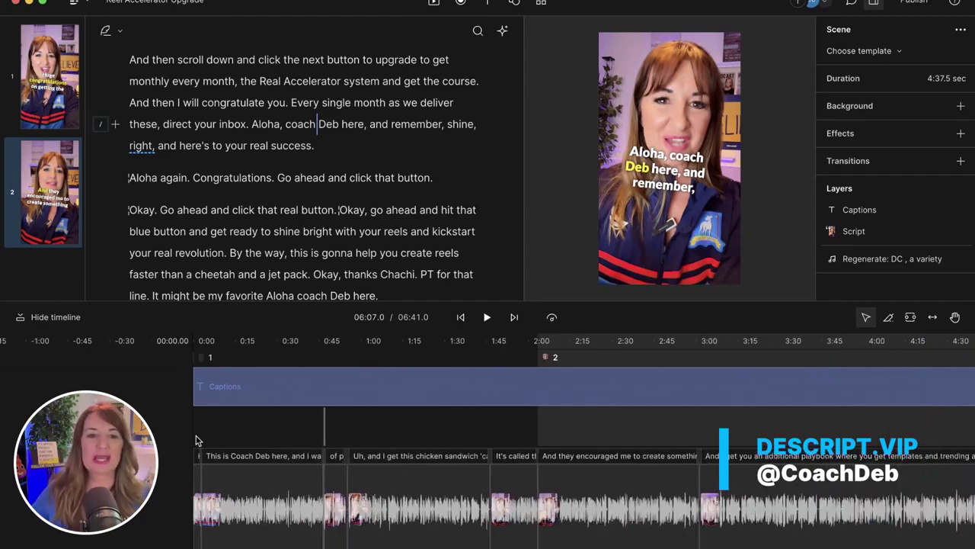
scroll(196, 441, "up", 5)
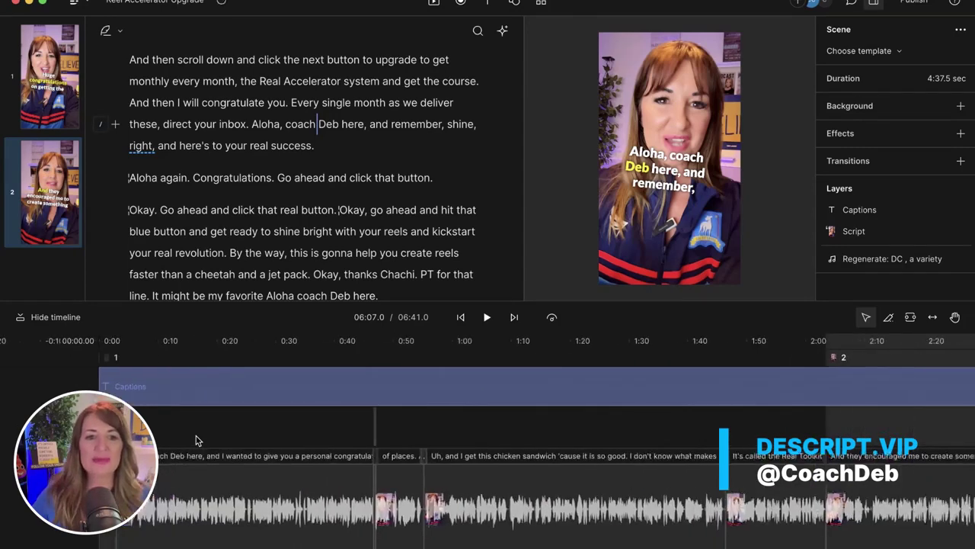
scroll(195, 440, "right", 5)
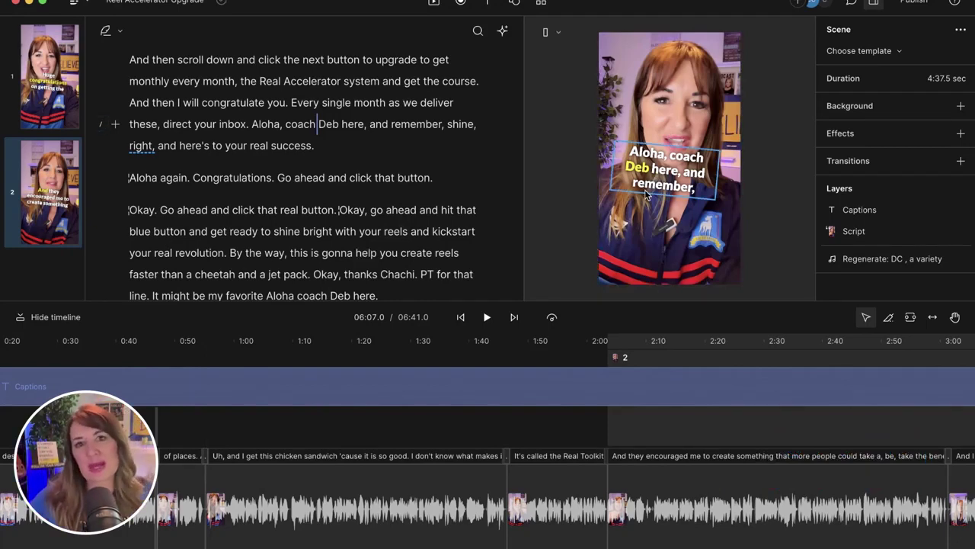
- Look over the caption templates available for the scene without applying one
left_click(541, 4)
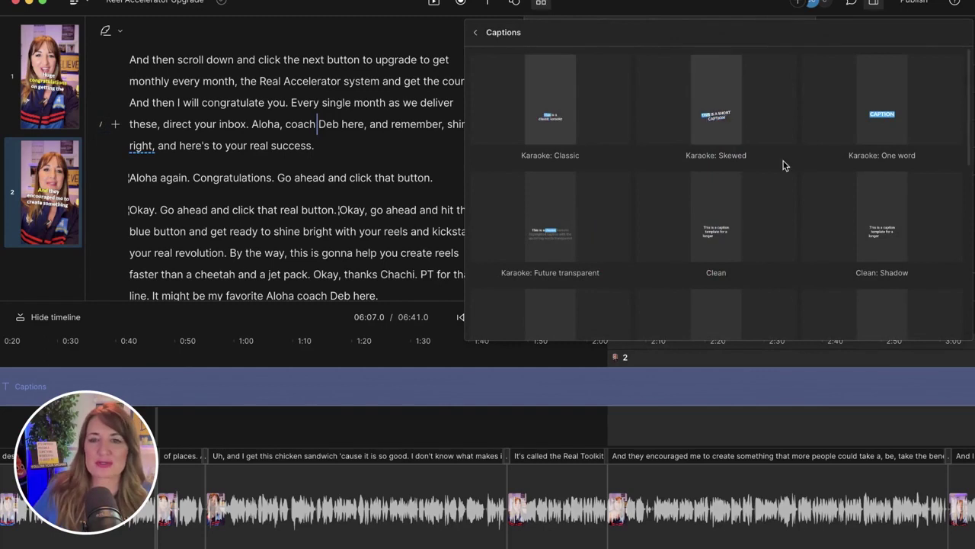
left_click(597, 8)
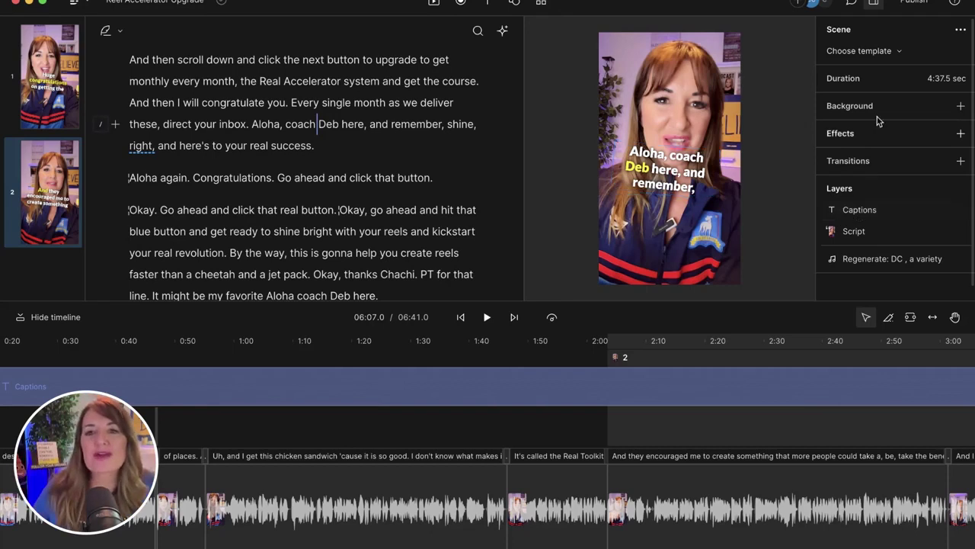
left_click(887, 52)
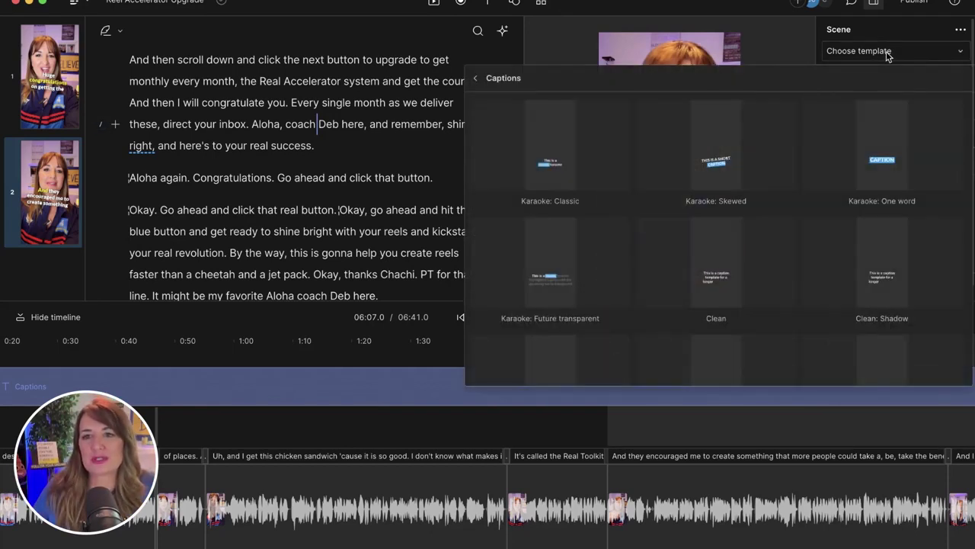
left_click(962, 53)
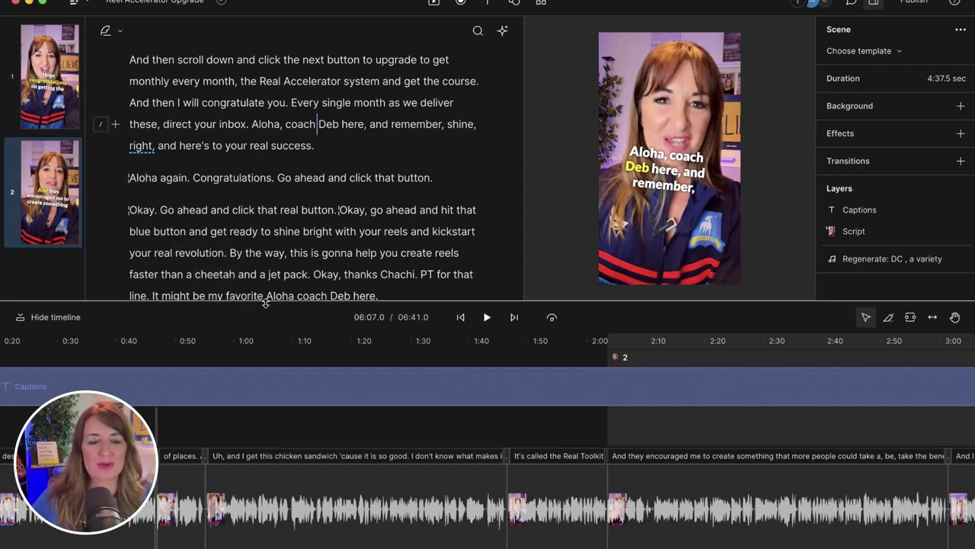
- Shrink the timeline to enlarge the script area, and cut "This is" and the following "and" from the introduction's second sentence
left_click_drag(265, 302, 265, 381)
scroll(264, 273, "up", 20)
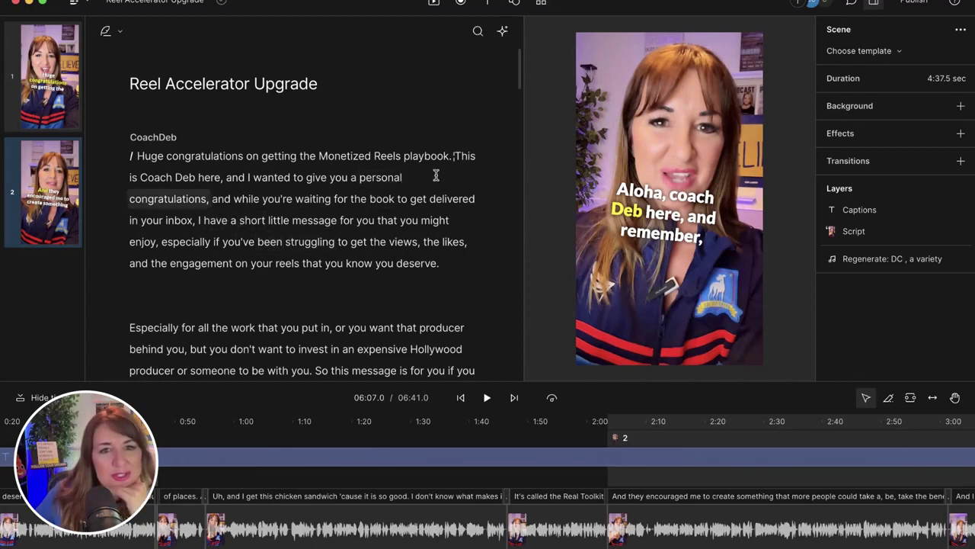
mouse_move(456, 158)
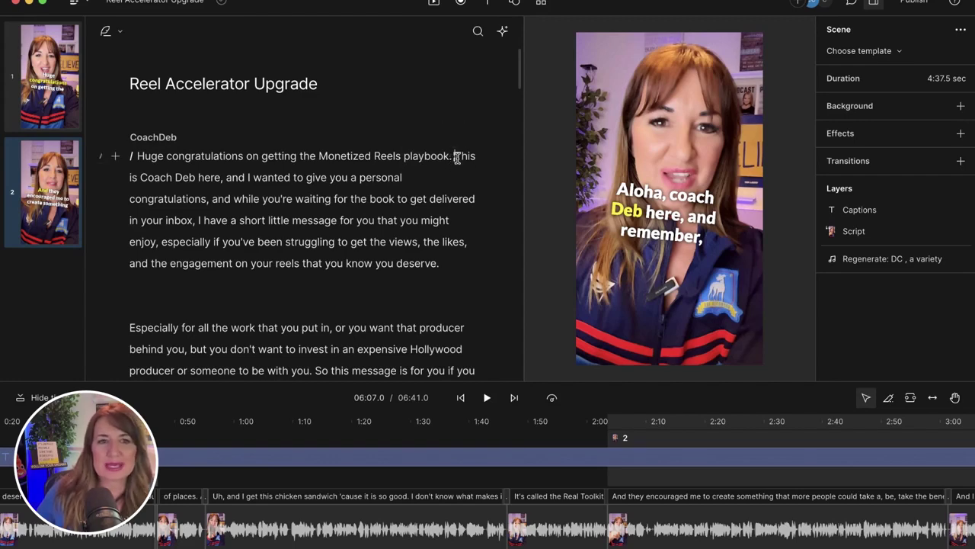
left_click_drag(455, 156, 140, 173)
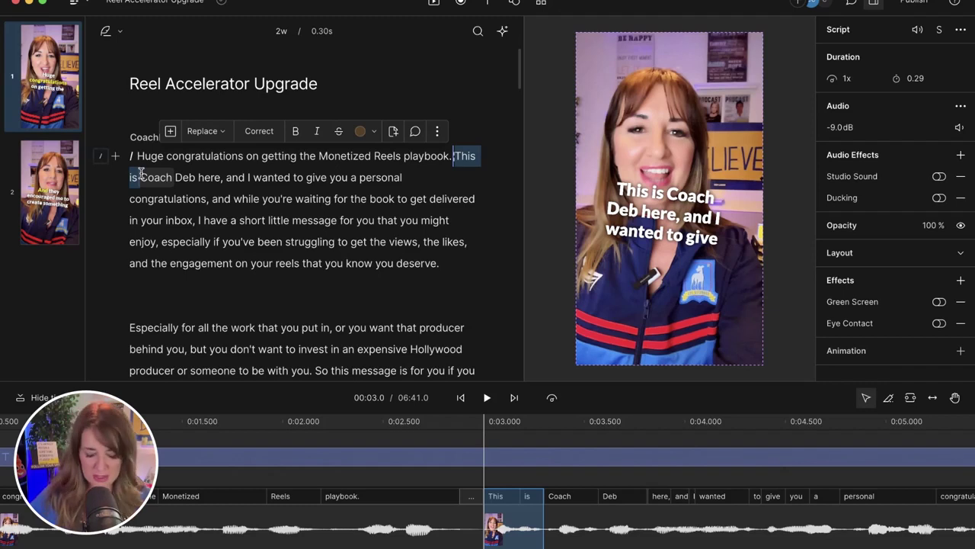
key("BackSpace")
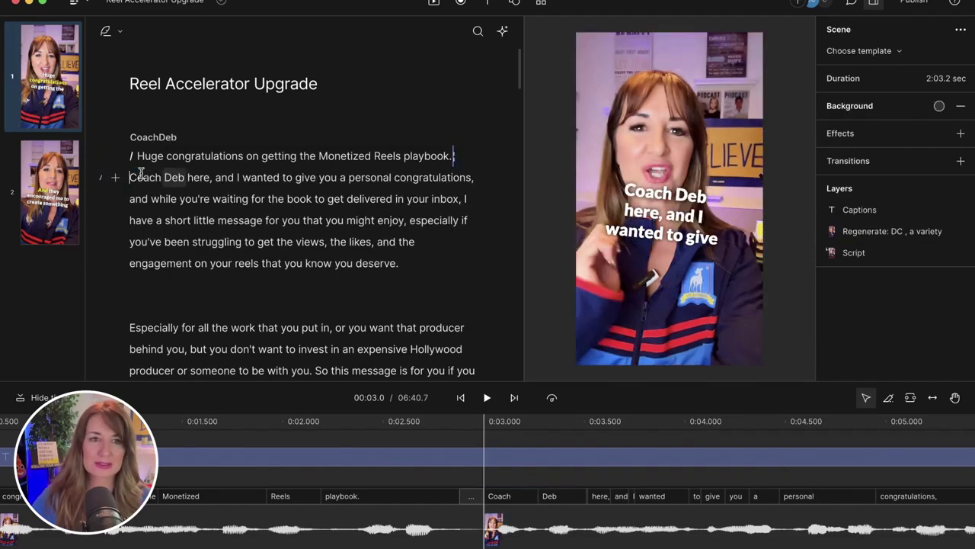
double_click(224, 177)
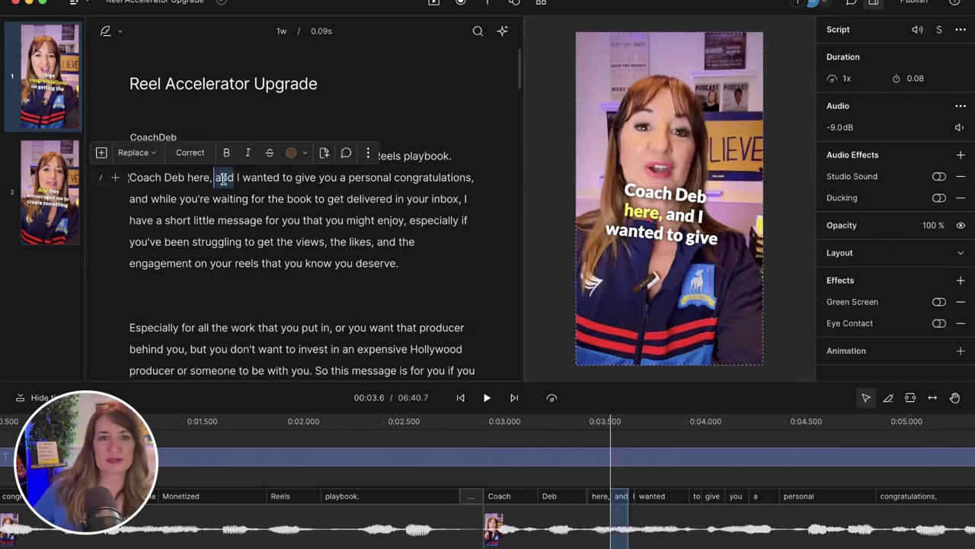
key("BackSpace")
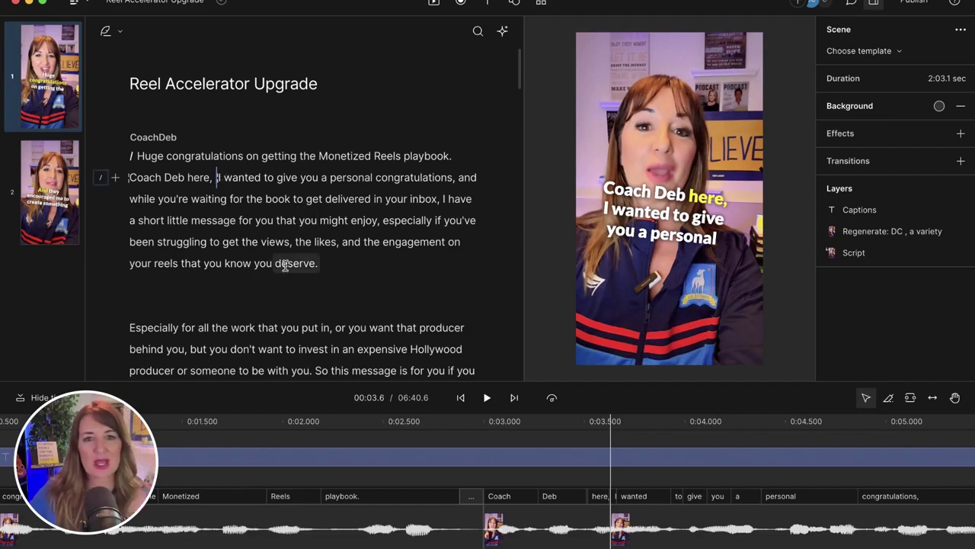
- Remove the blank paragraph before "Especially for all the work" and start a new scene at that sentence
left_click(248, 291)
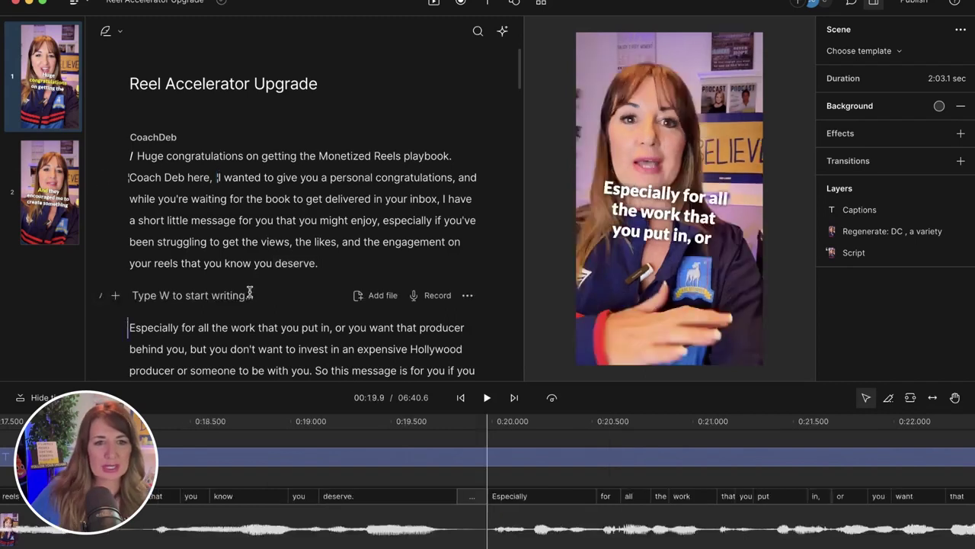
key("BackSpace")
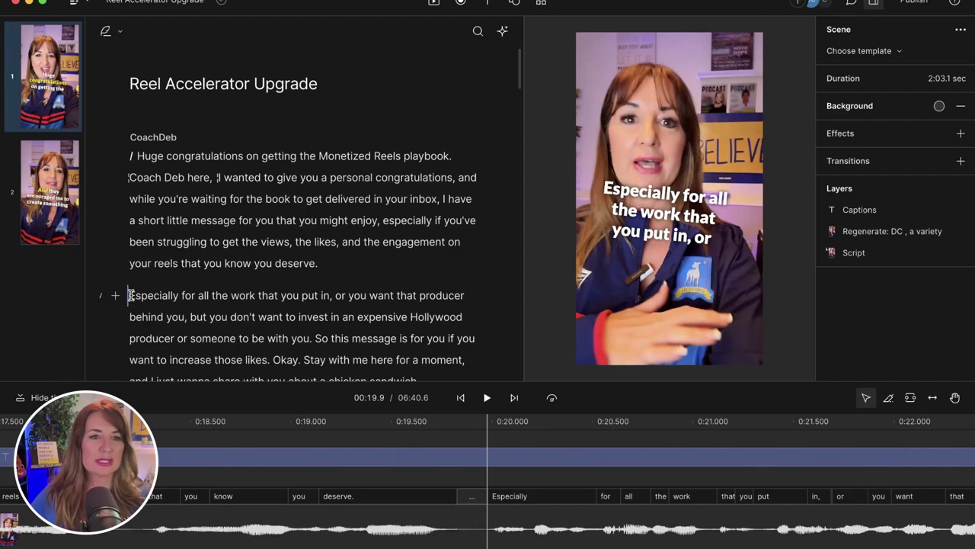
type("/")
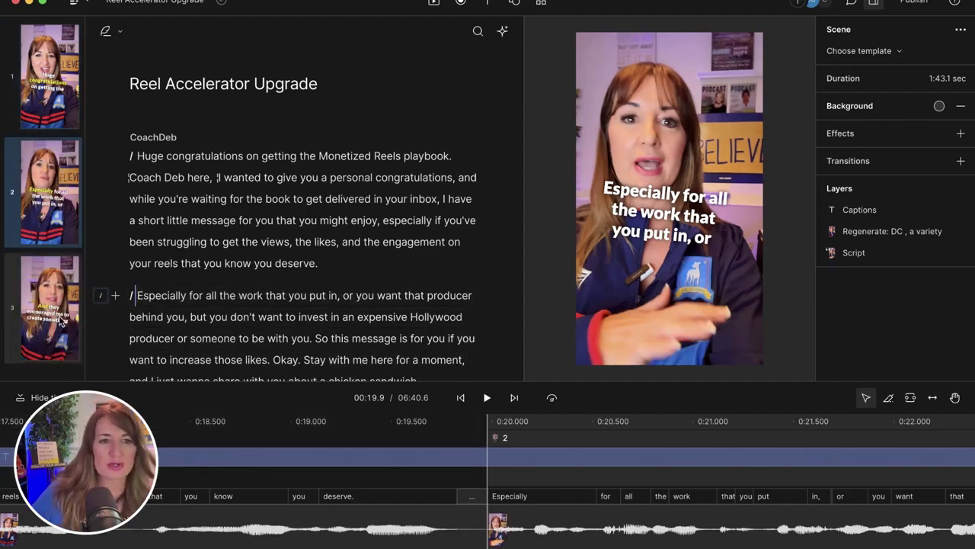
- Delete the word "Okay" after "increase those likes" together with its leftover extra period
scroll(310, 268, "down", 2)
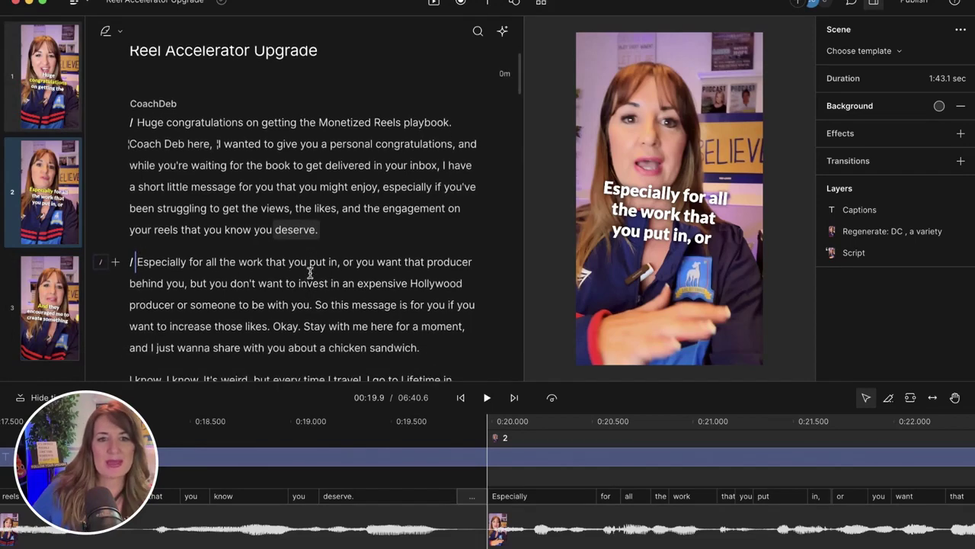
scroll(310, 272, "down", 1)
double_click(282, 287)
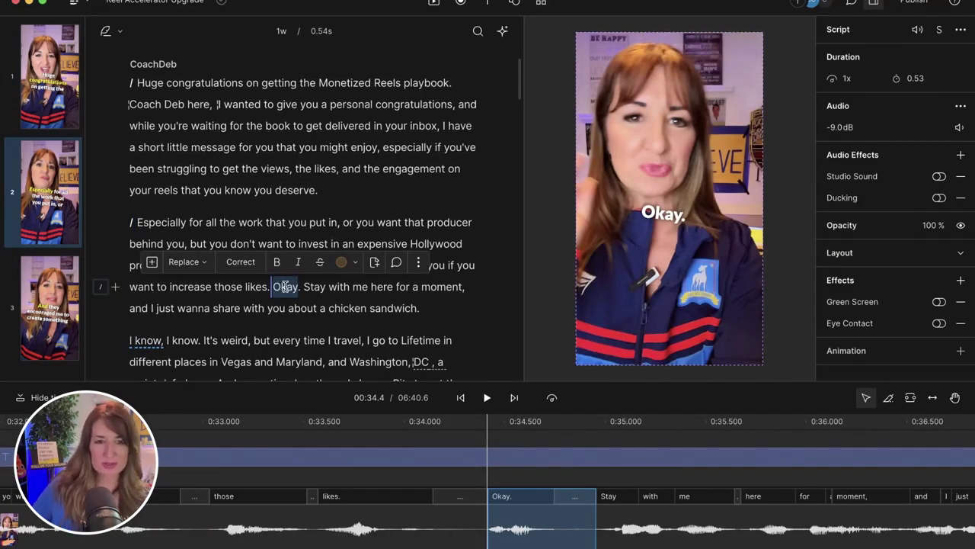
key("BackSpace")
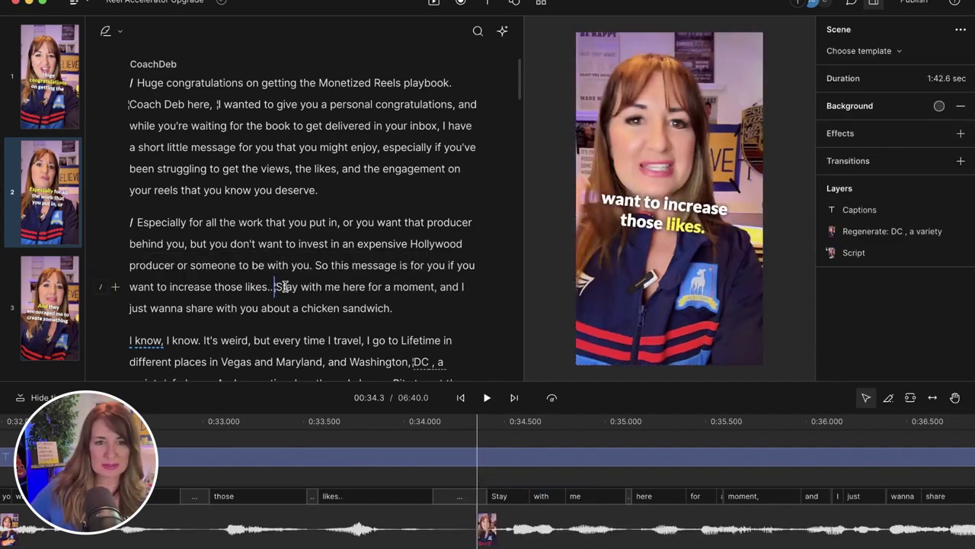
key("BackSpace")
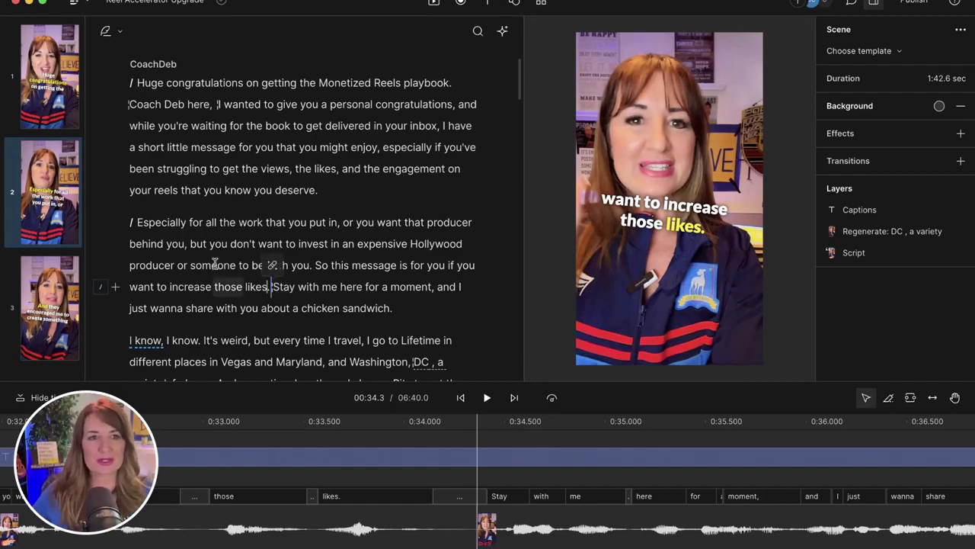
- Play the opening of scene 2 up to about 0:22.6 and nudge its captions slightly down and to the right
left_click(135, 222)
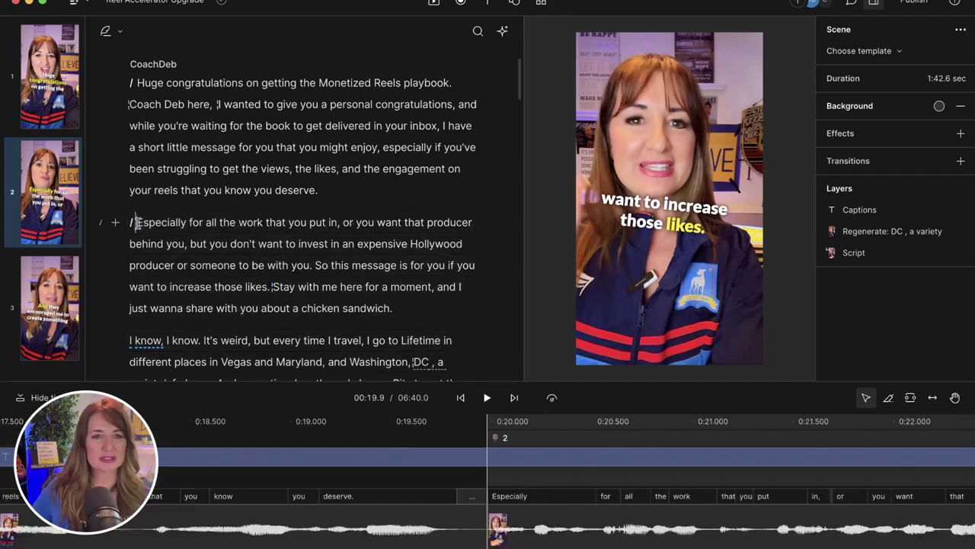
key("space")
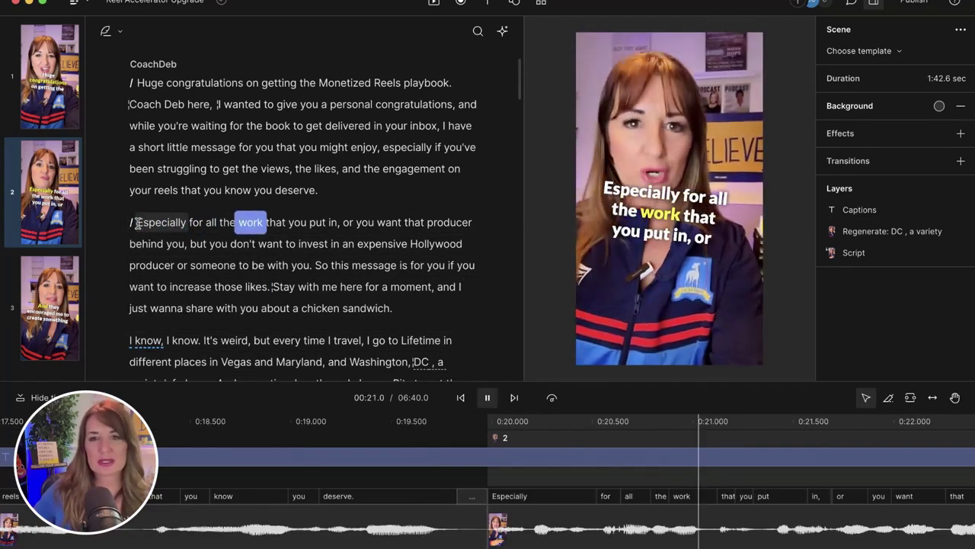
key("space")
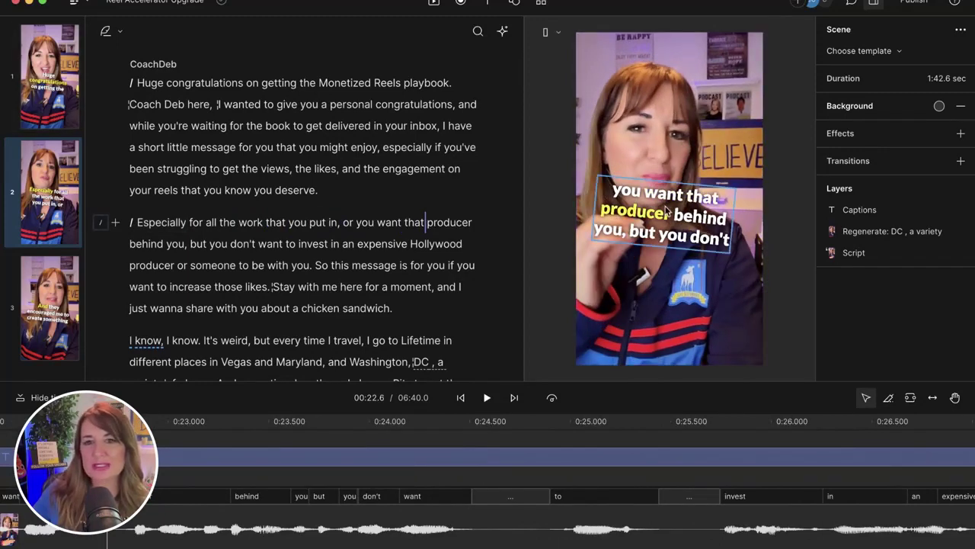
left_click_drag(667, 211, 668, 215)
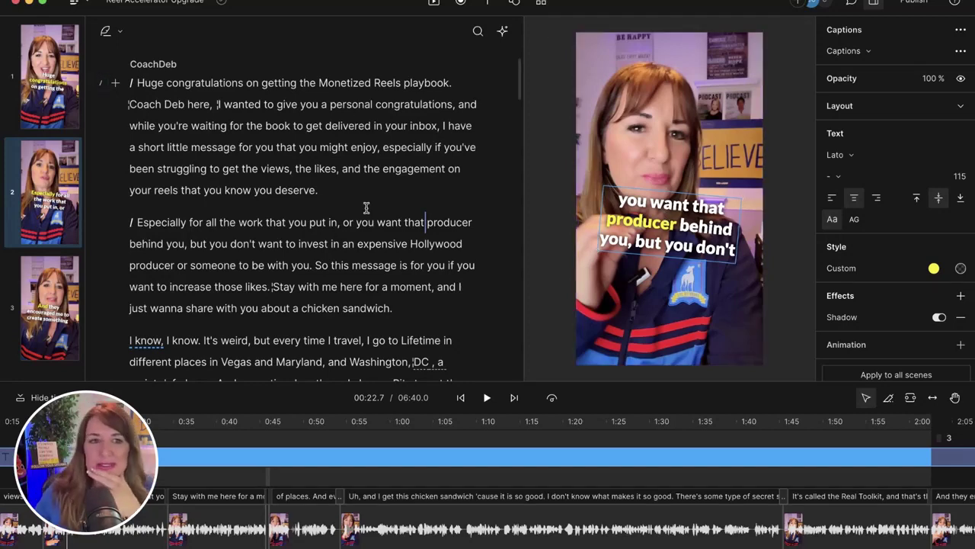
- Search the transcript for all filler words with the filler word removal tool
scroll(359, 208, "down", 3)
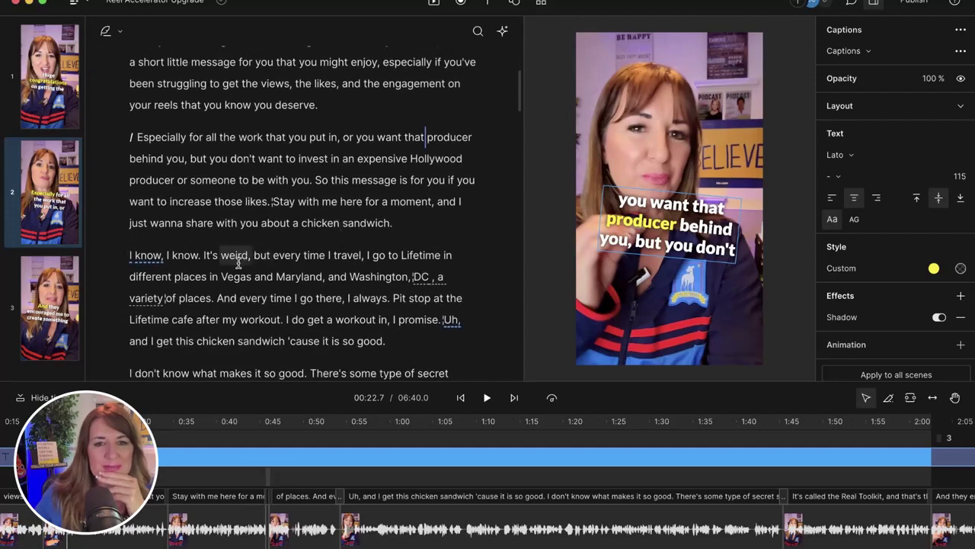
scroll(235, 259, "down", 1)
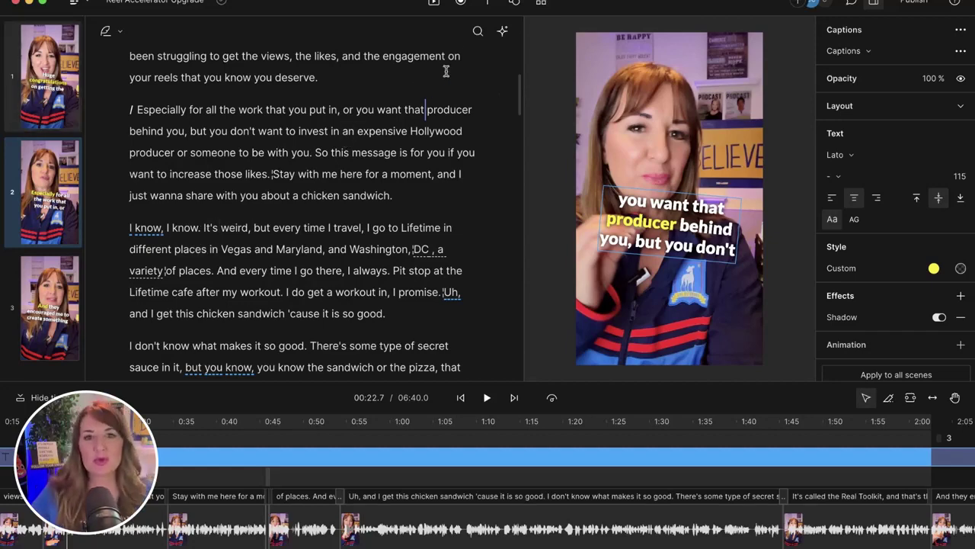
left_click(503, 32)
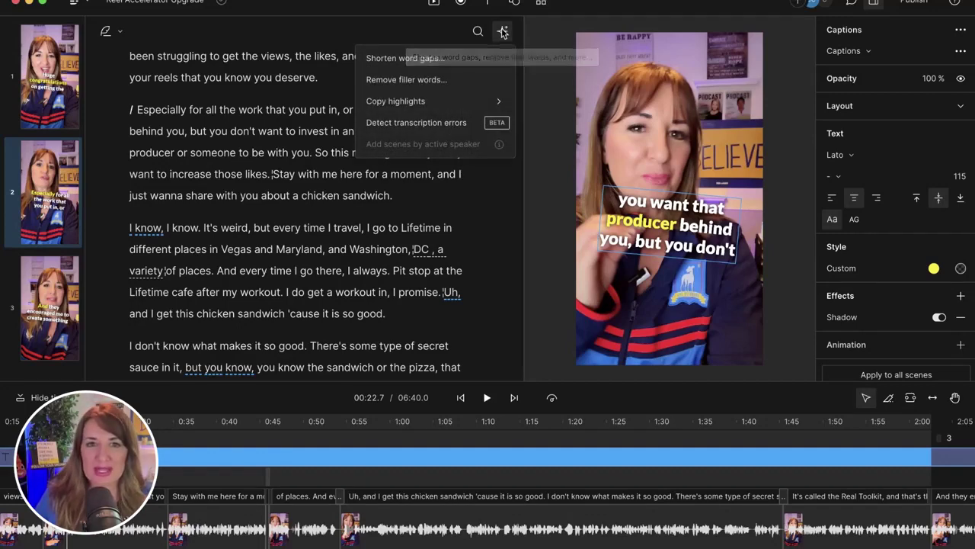
left_click(401, 81)
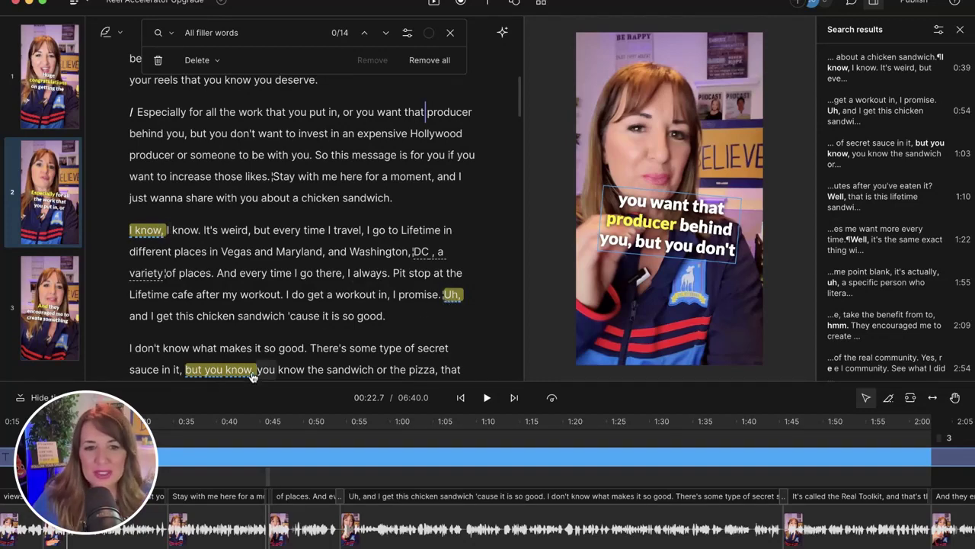
- Review the highlighted filler words throughout the transcript, checking the repeated "e" in the spelled-out "r e e l" community sentence
scroll(248, 366, "down", 2)
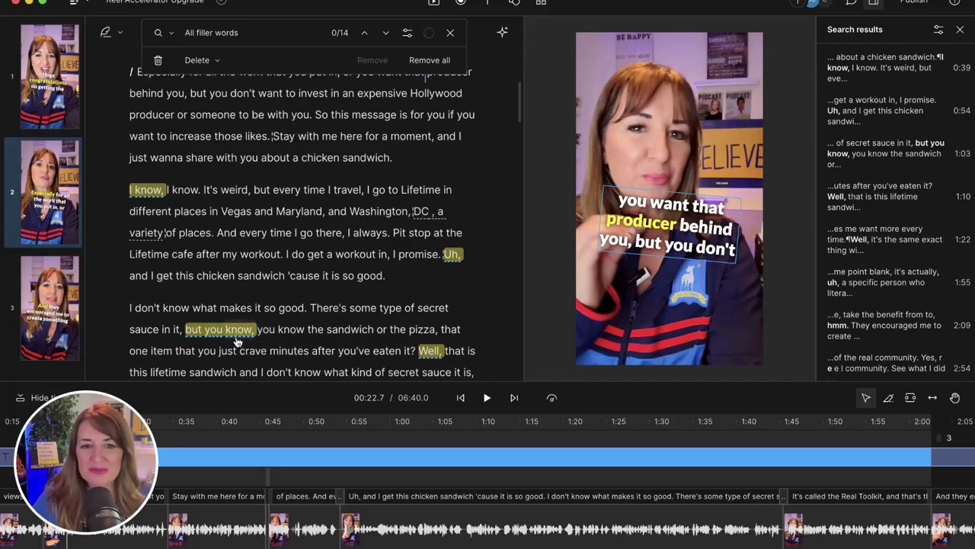
scroll(238, 345, "down", 3)
scroll(434, 310, "down", 2)
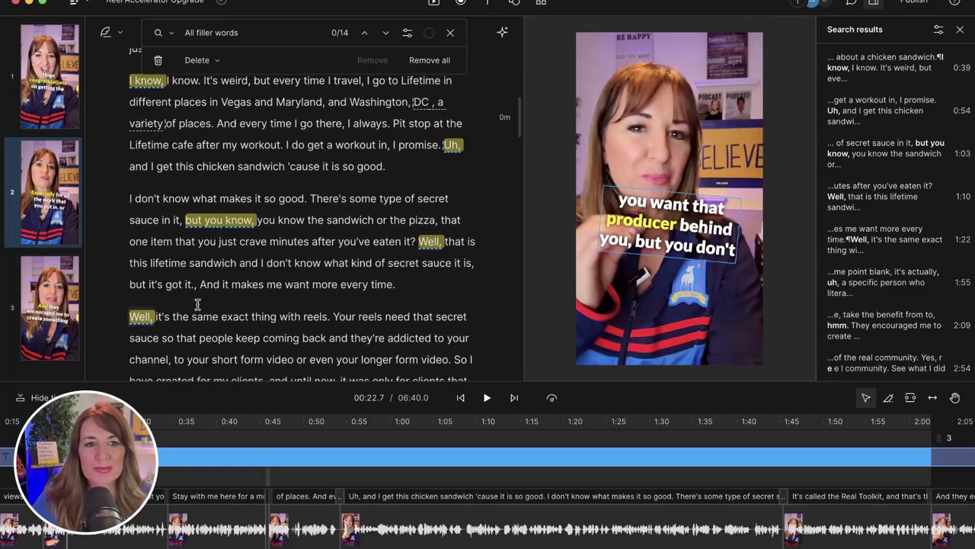
scroll(156, 324, "down", 6)
scroll(157, 324, "down", 9)
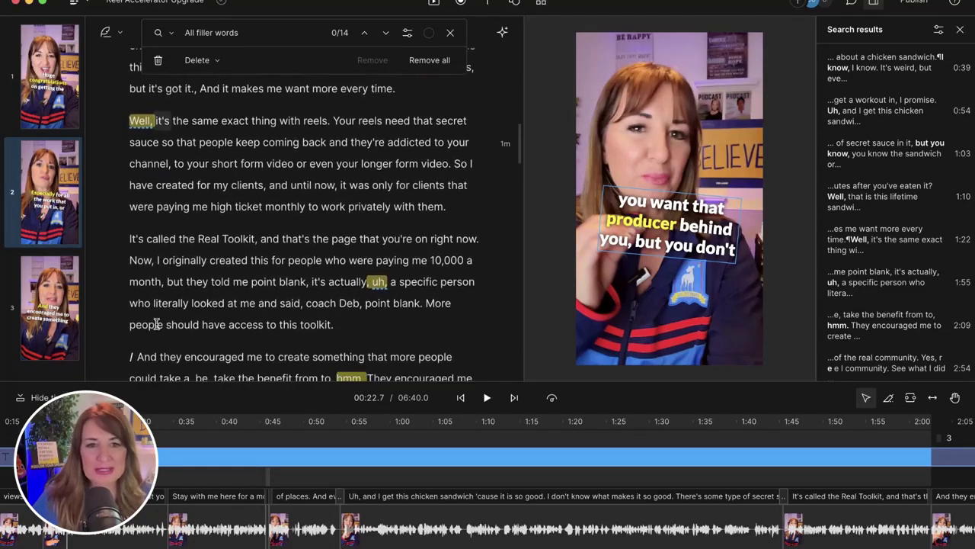
scroll(367, 206, "down", 10)
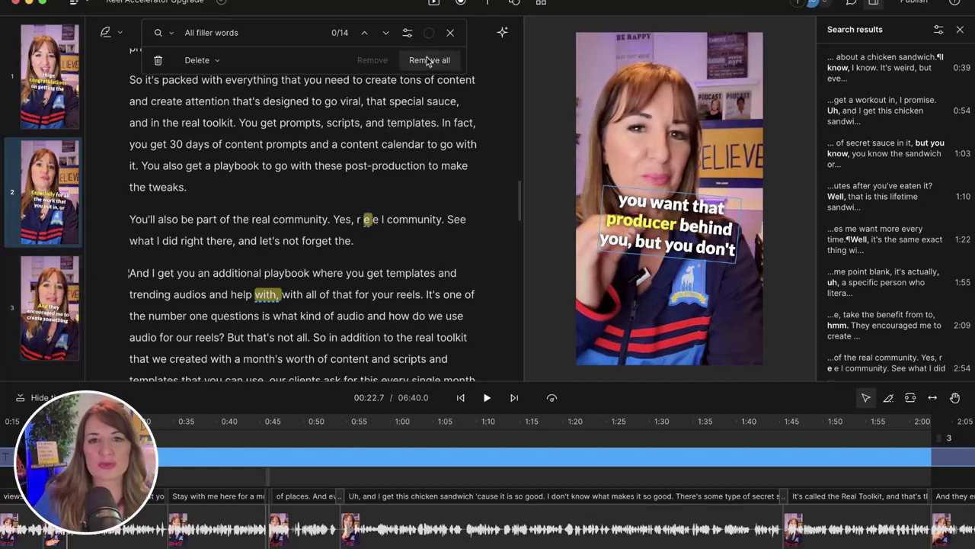
left_click(367, 221)
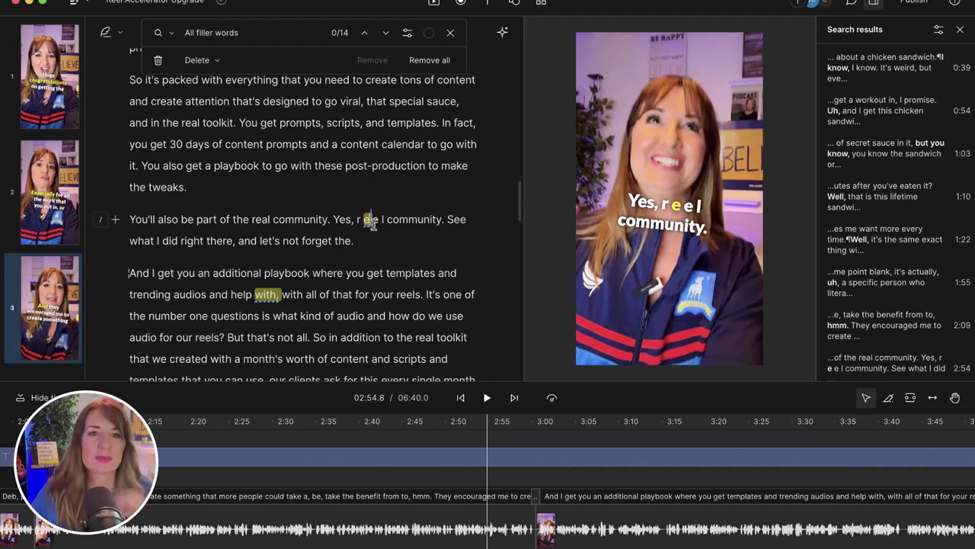
scroll(371, 223, "down", 5)
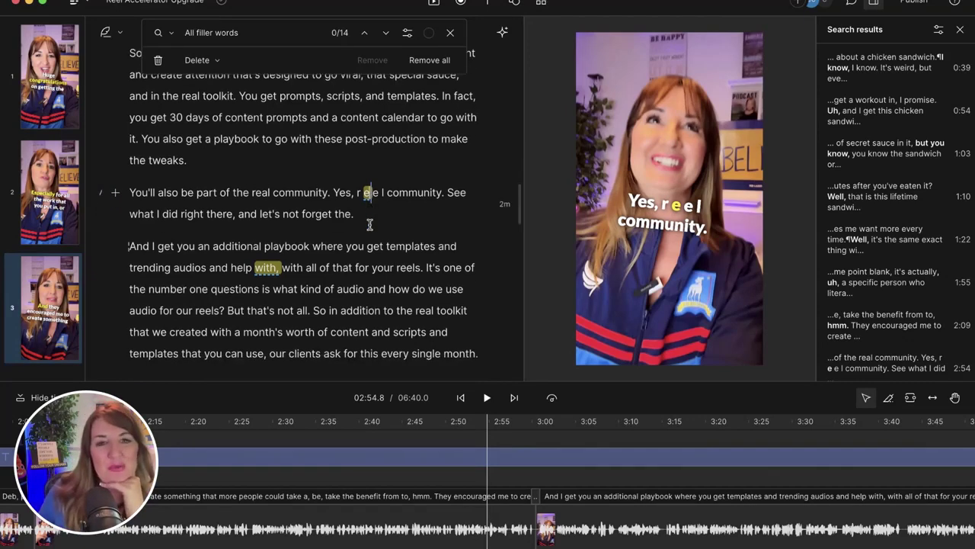
scroll(370, 225, "down", 6)
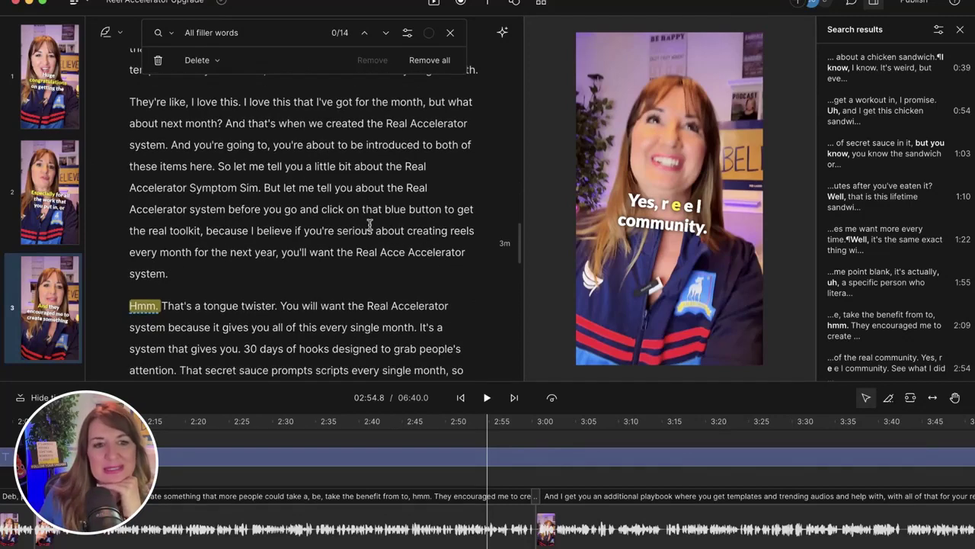
scroll(370, 225, "up", 12)
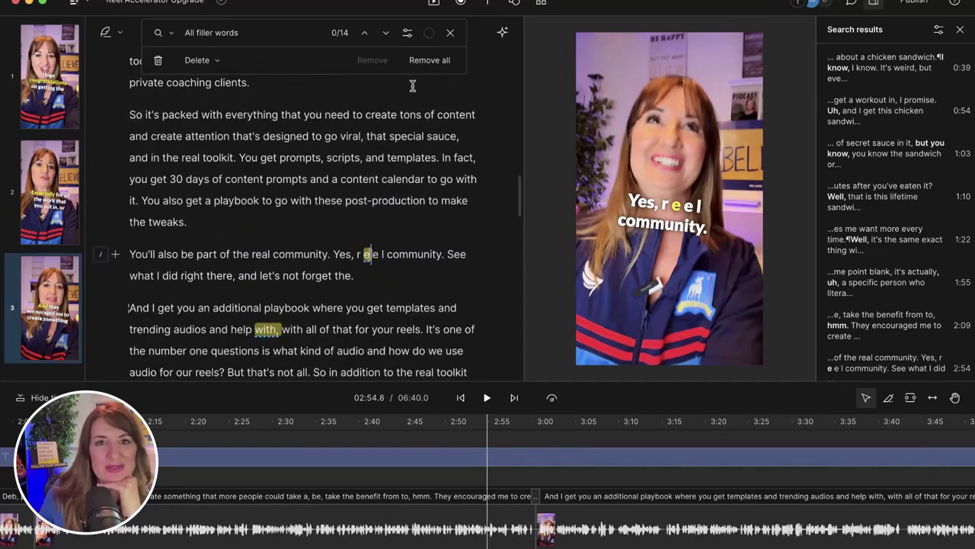
- Remove all the found filler words at once and look through the cleaned transcript
left_click(429, 60)
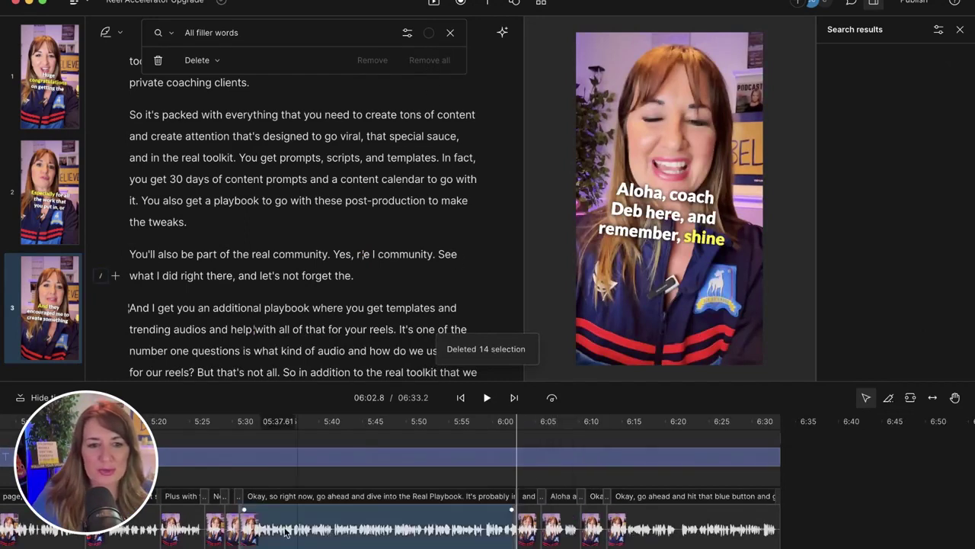
scroll(381, 257, "down", 5)
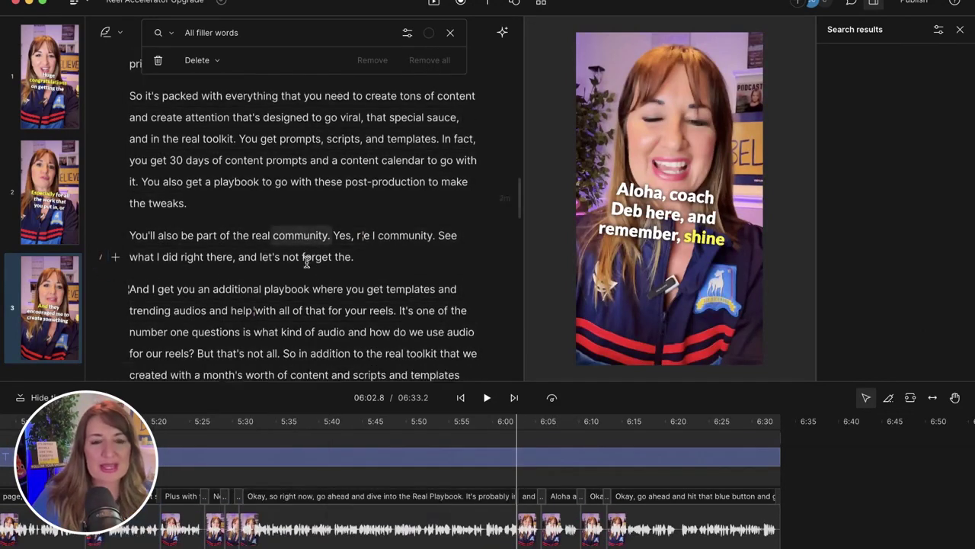
scroll(307, 262, "down", 5)
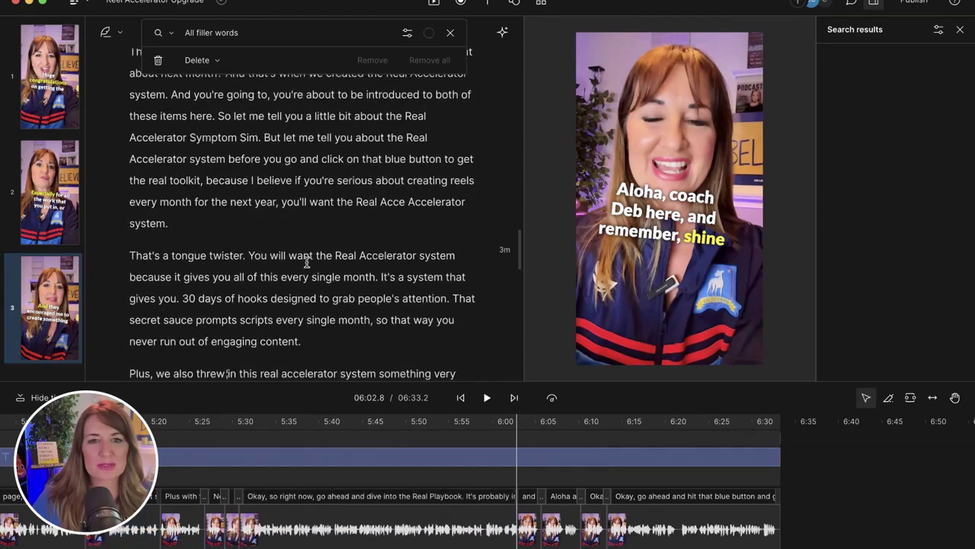
scroll(307, 261, "down", 20)
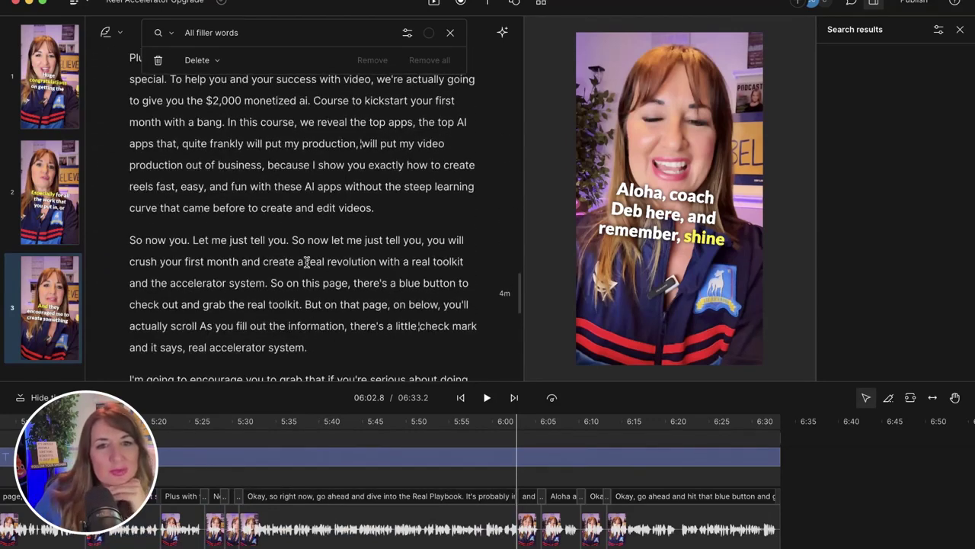
scroll(307, 262, "down", 5)
scroll(307, 262, "up", 20)
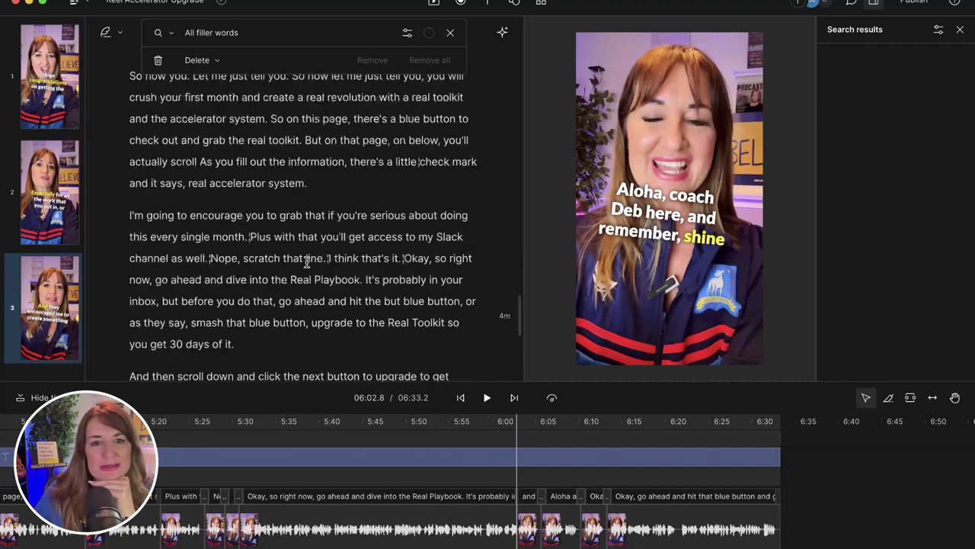
scroll(307, 261, "up", 3)
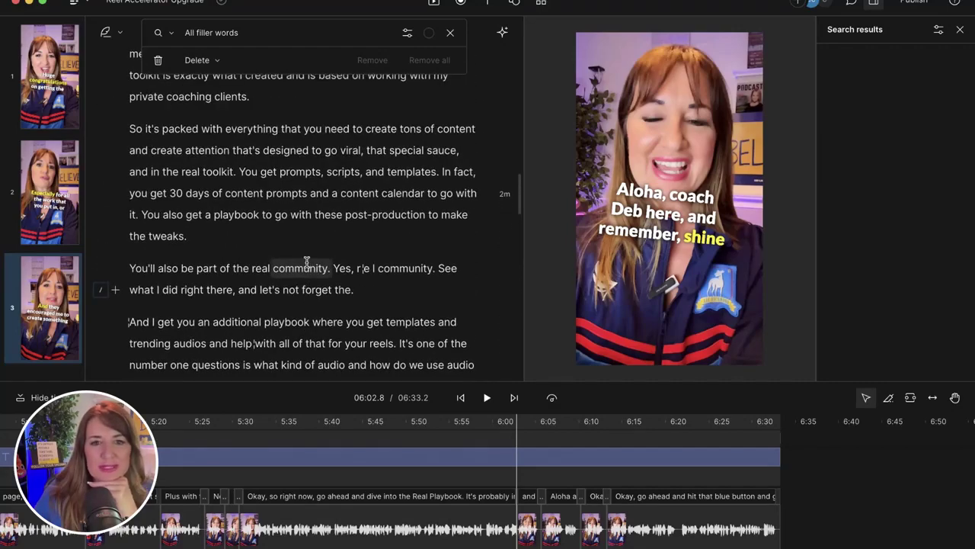
- Enlarge and zoom the timeline around the cut in "Yes, r e l community" and play that passage
left_click(362, 271)
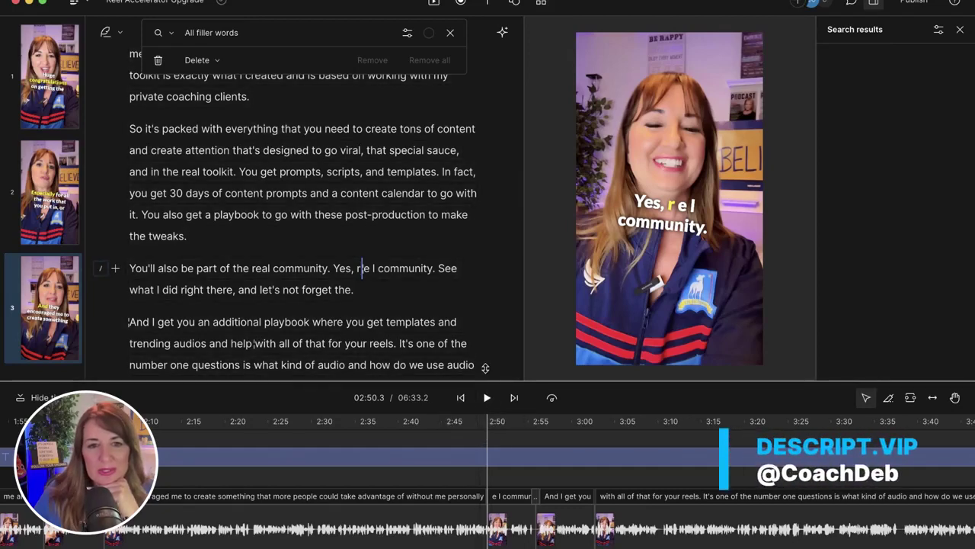
left_click_drag(485, 368, 482, 317)
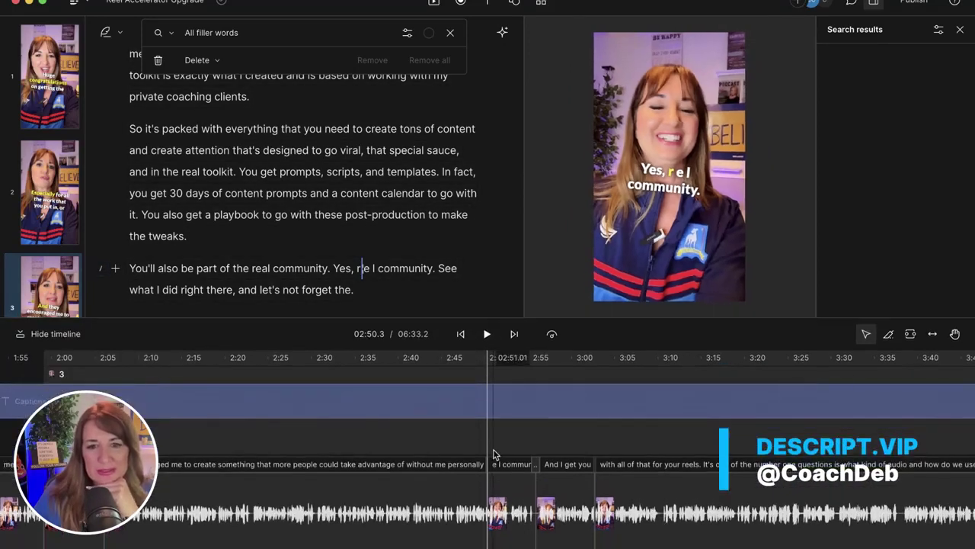
scroll(482, 528, "up", 10)
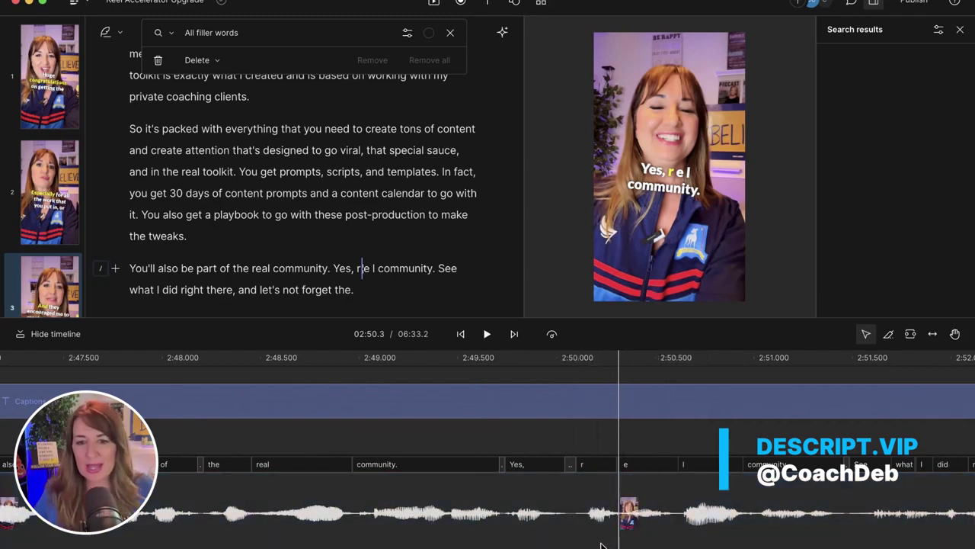
left_click(333, 271)
key("space")
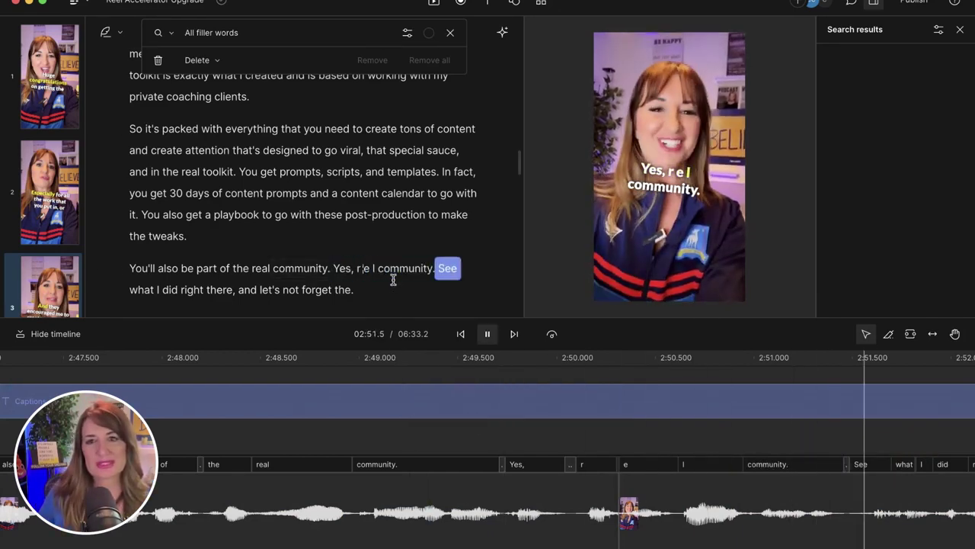
key("space")
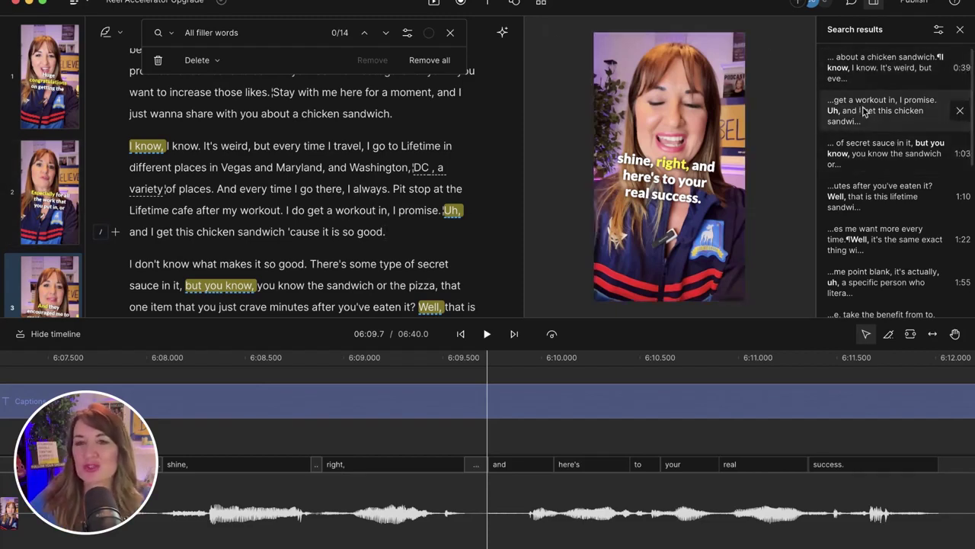
- Correct the presenter's two-word nickname after "who literally looked at me and said" to one word without a space, capitalizing its first letter
scroll(864, 111, "down", 5)
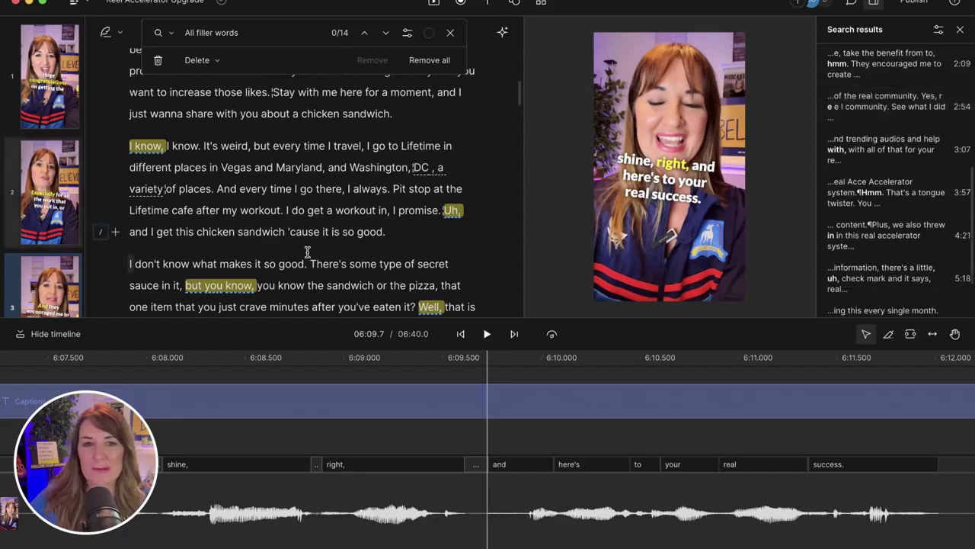
scroll(289, 229, "down", 10)
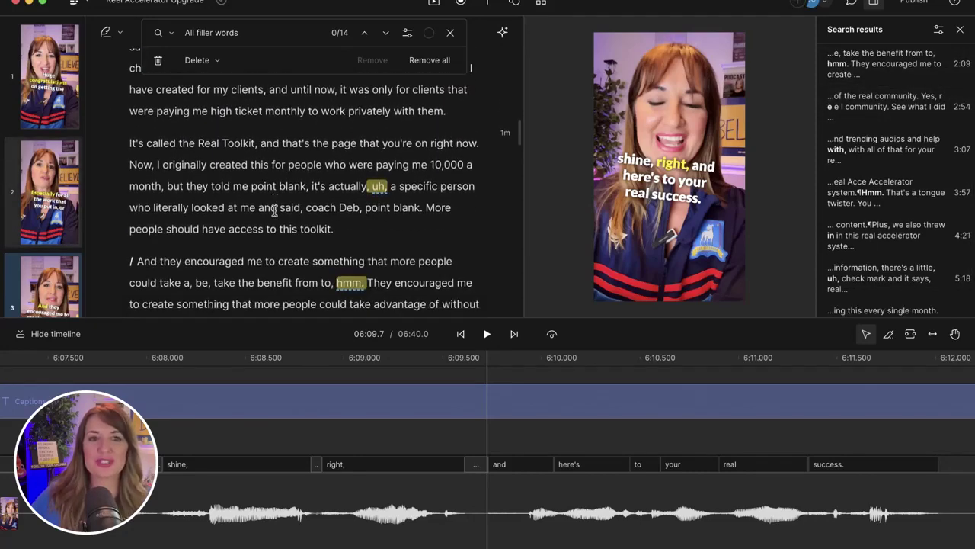
scroll(275, 211, "down", 1)
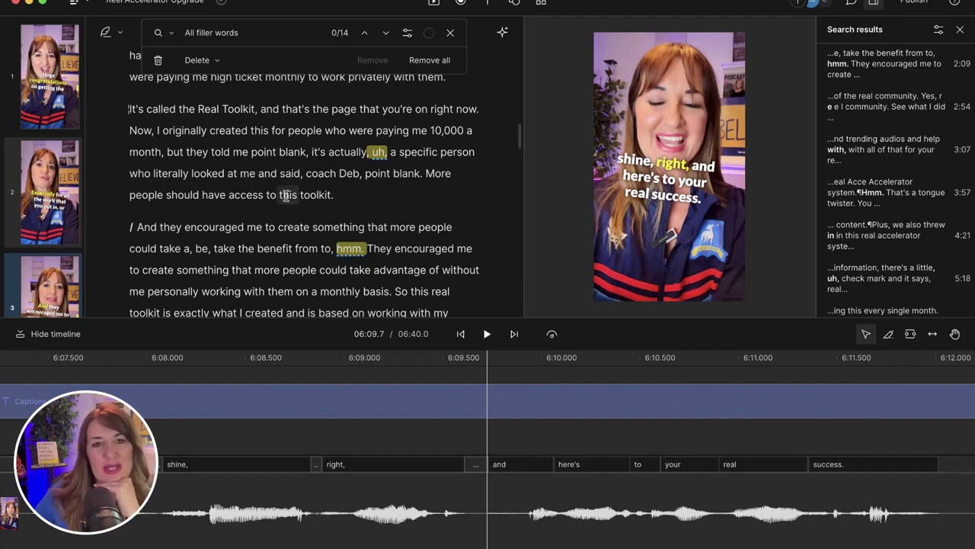
left_click(311, 177)
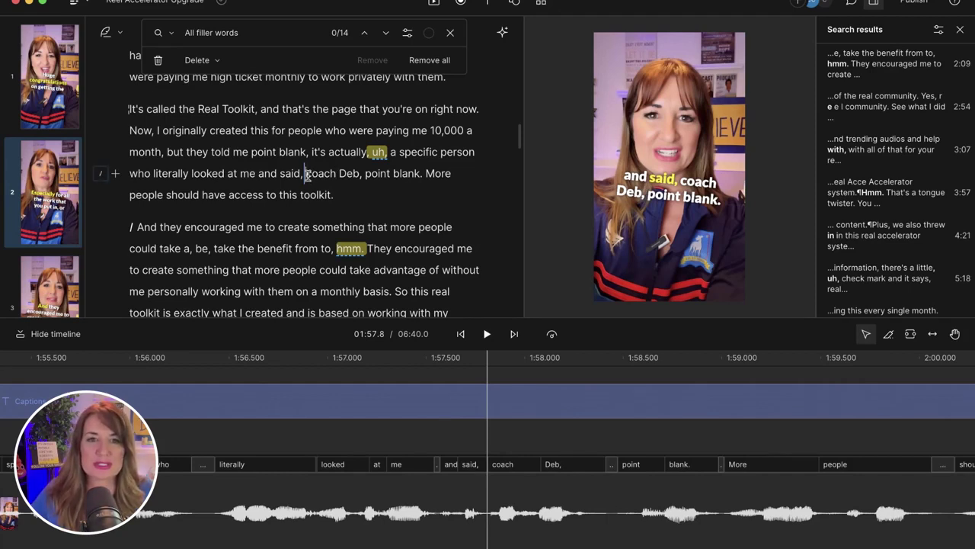
left_click_drag(307, 175, 359, 176)
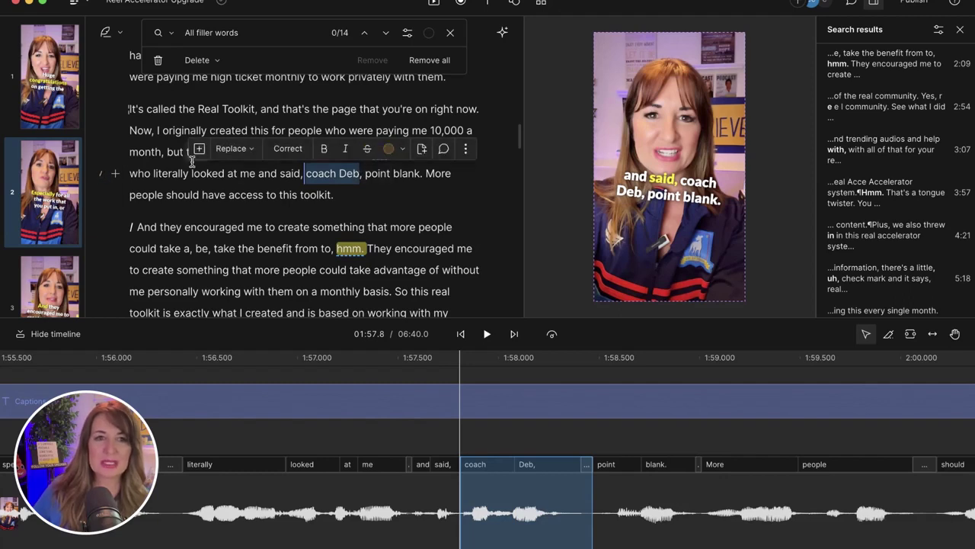
left_click(232, 150)
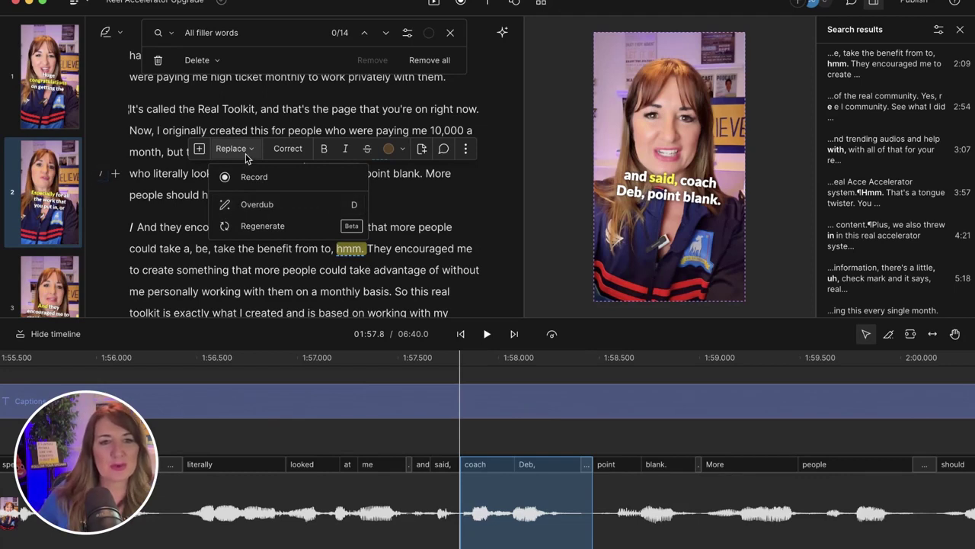
left_click(286, 150)
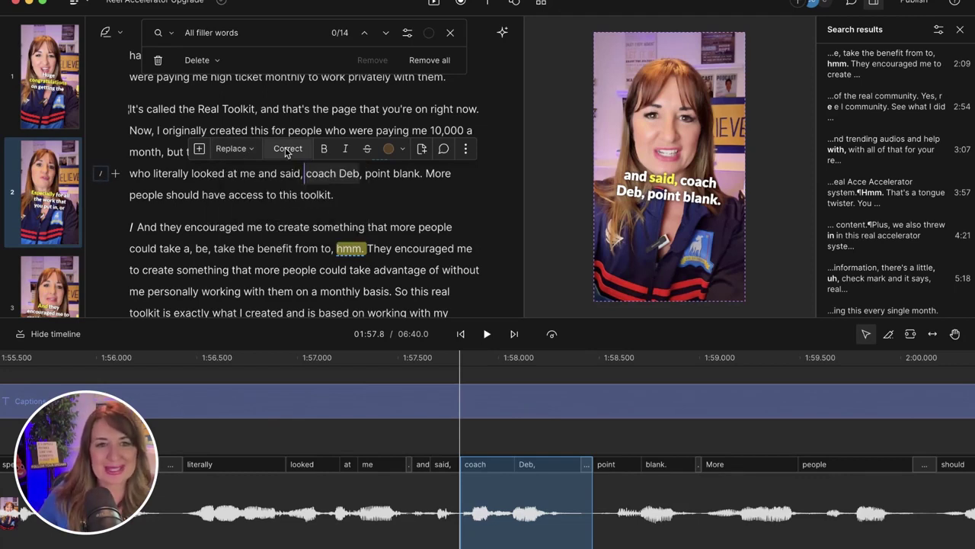
left_click(287, 150)
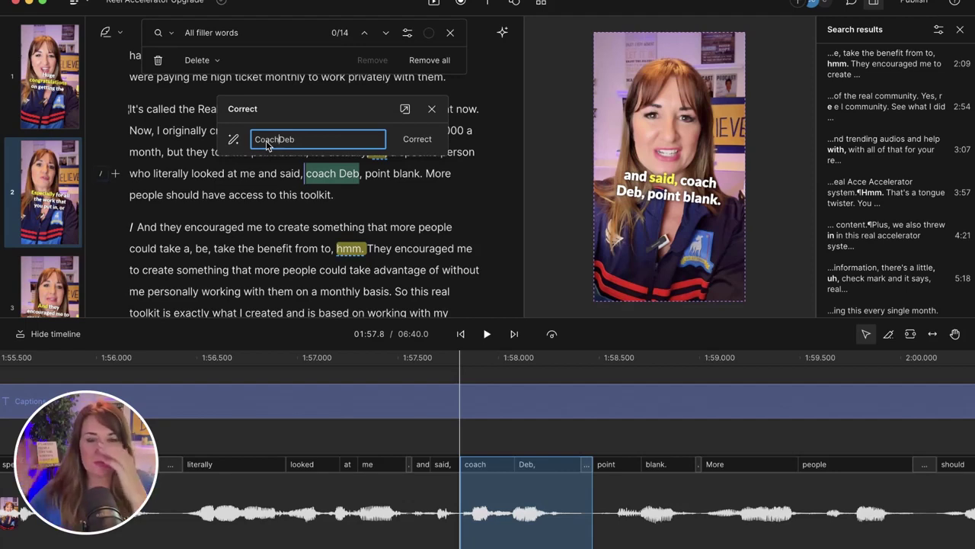
left_click(415, 140)
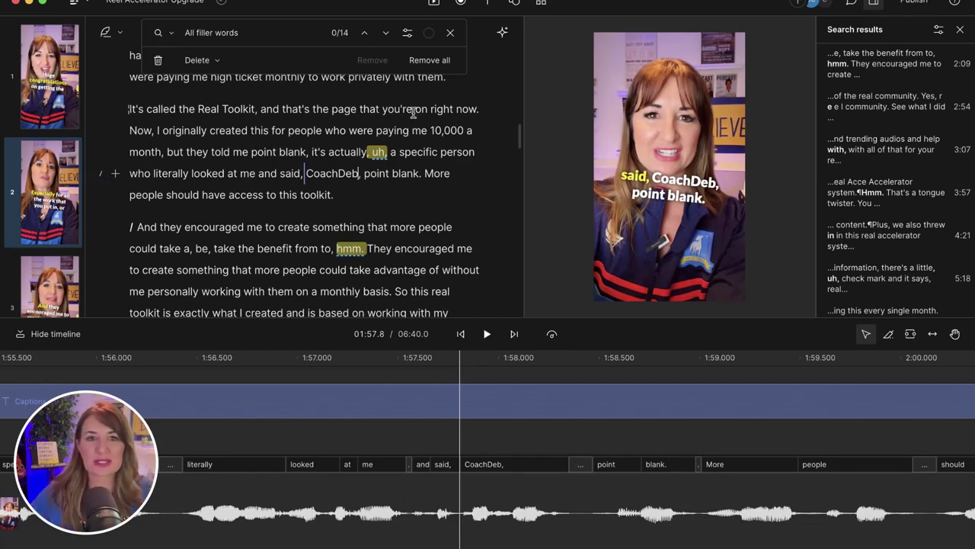
- Search the transcript for word gaps of 1 second or more, and close the search
left_click(503, 33)
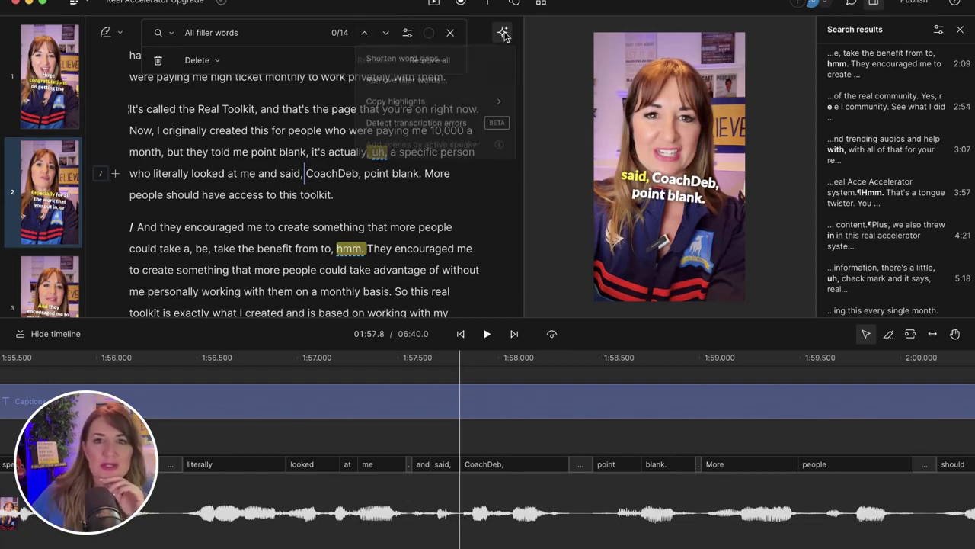
left_click(404, 61)
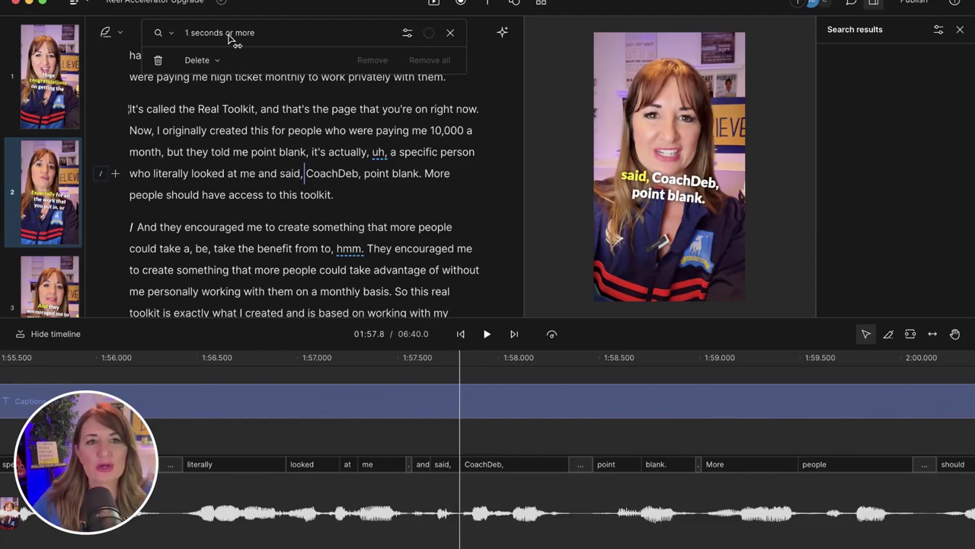
left_click(449, 34)
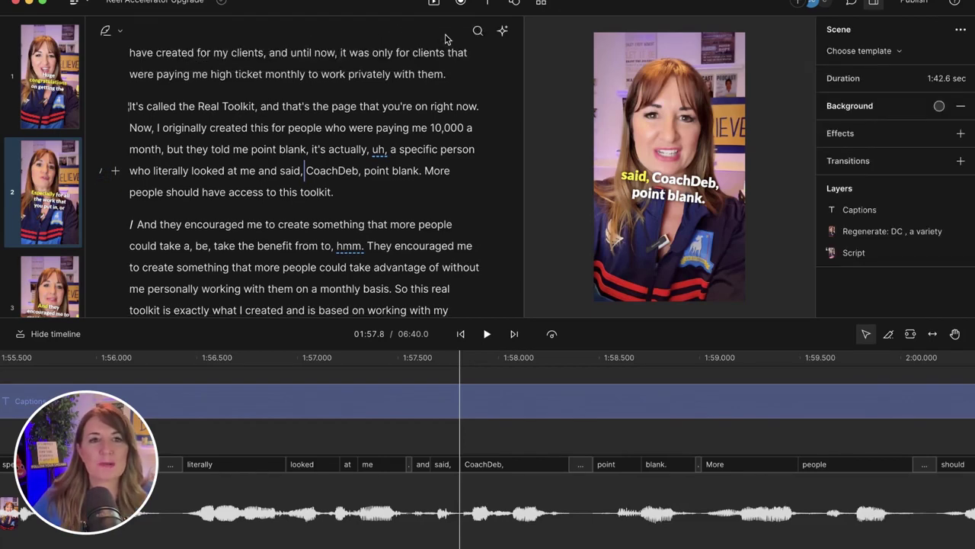
- Return to the transcript's beginning, highlight the whole first scene from "Huge congratulations" to "deserve" to check its extent, and release the selection
scroll(346, 134, "up", 10)
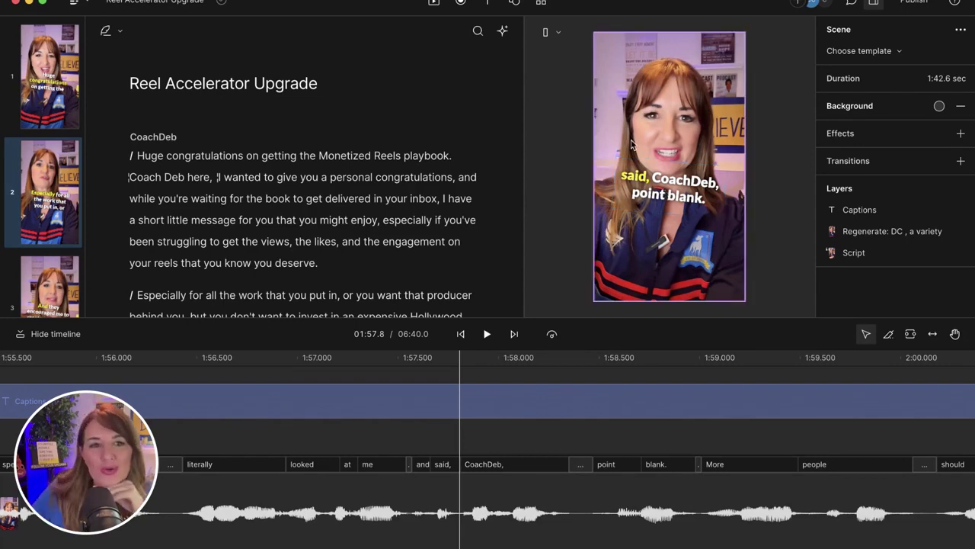
left_click(132, 160)
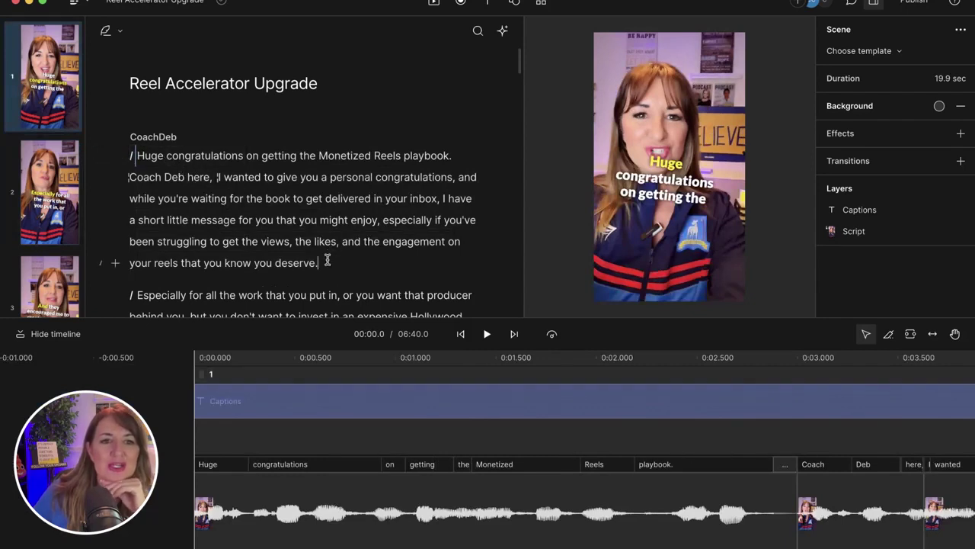
left_click_drag(327, 262, 130, 157)
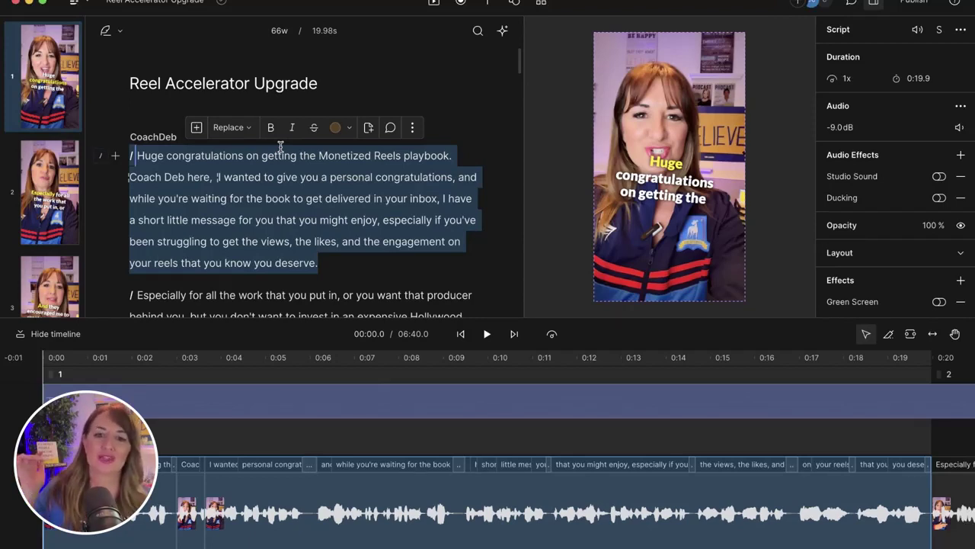
left_click(616, 11)
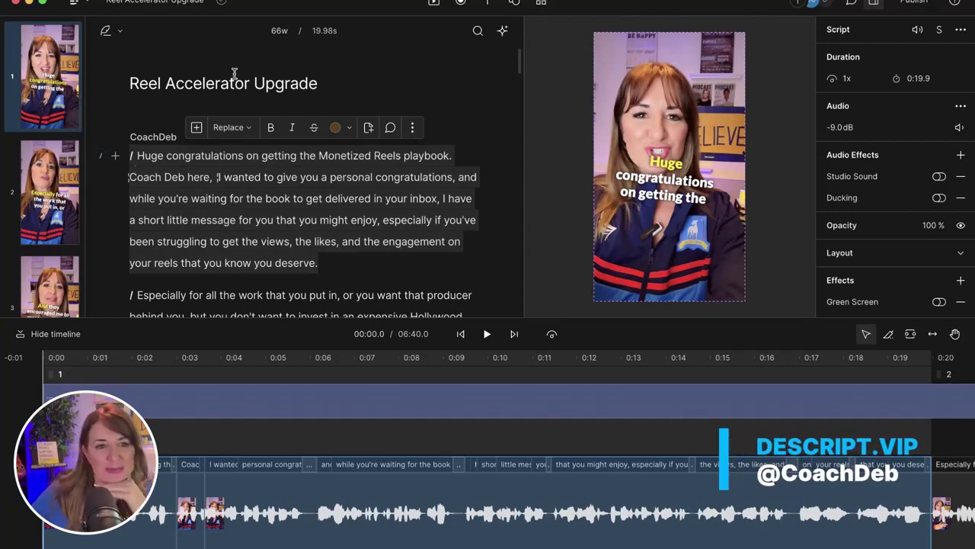
left_click(188, 179)
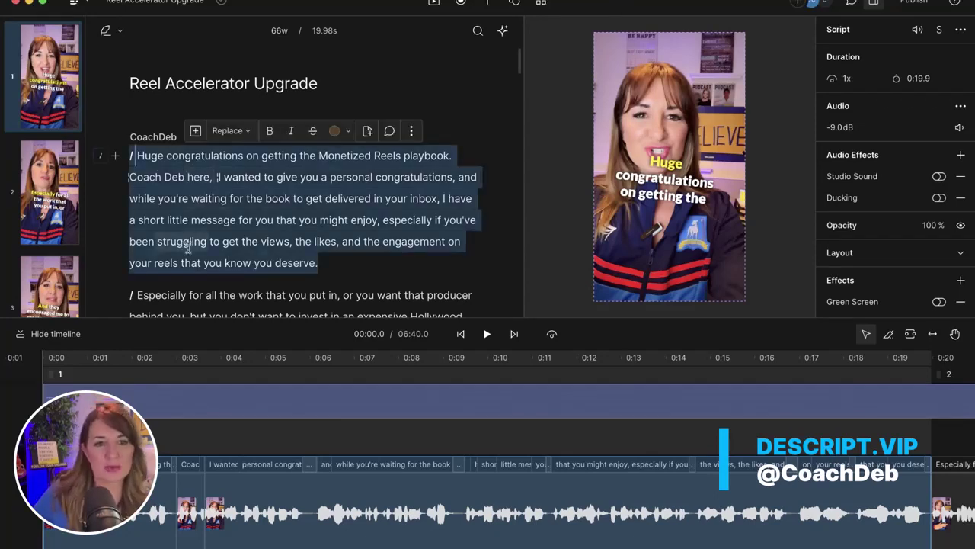
left_click(355, 263)
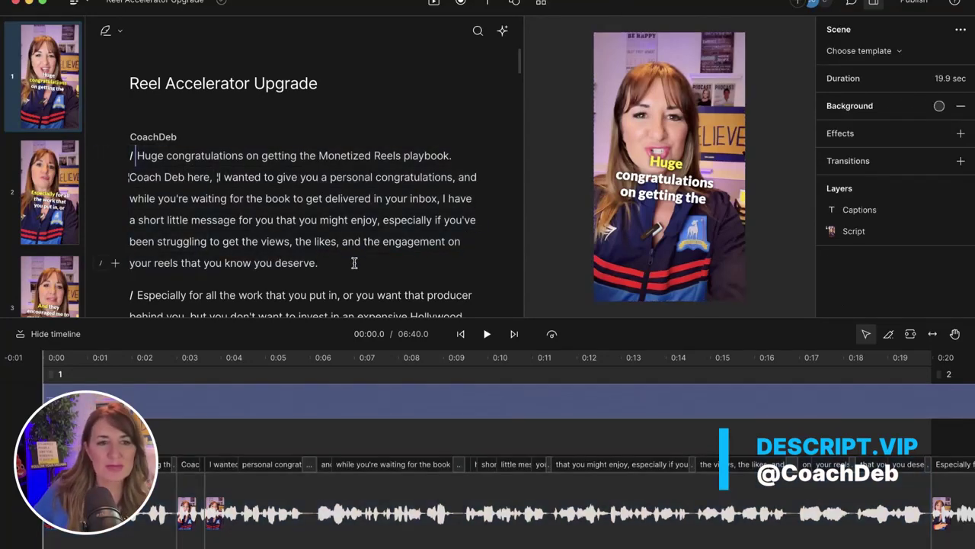
- Insert a new blank scene between the first scene and the paragraph starting "Especially for all the work"
scroll(350, 261, "down", 2)
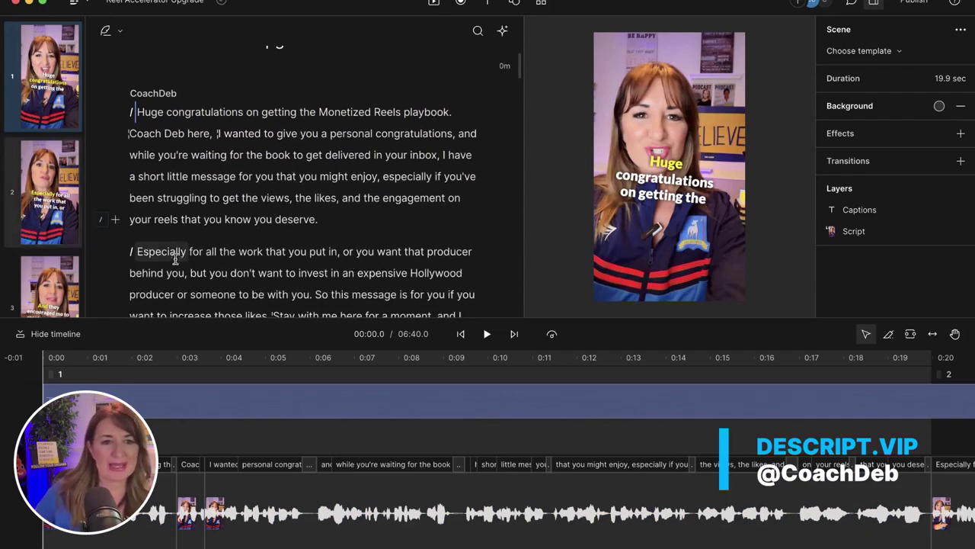
left_click(131, 255)
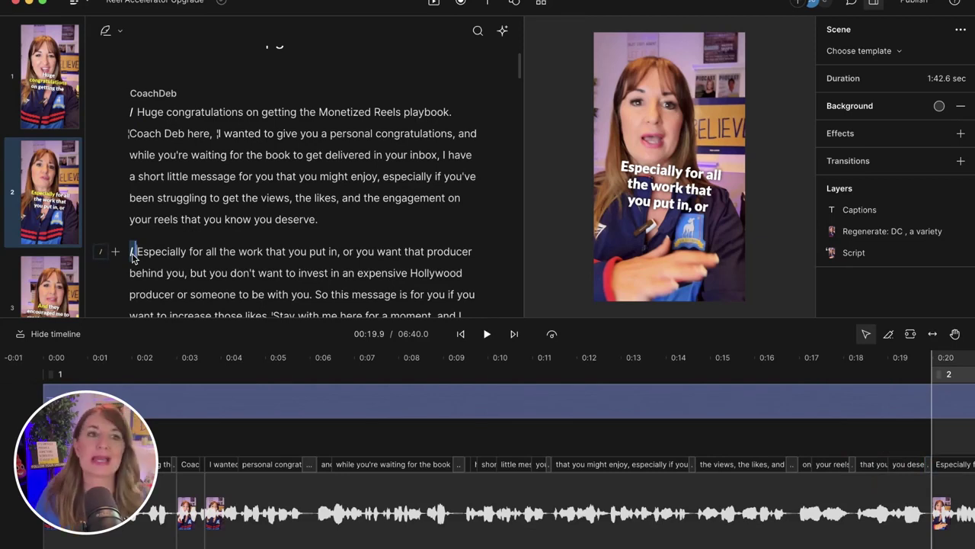
key("Return")
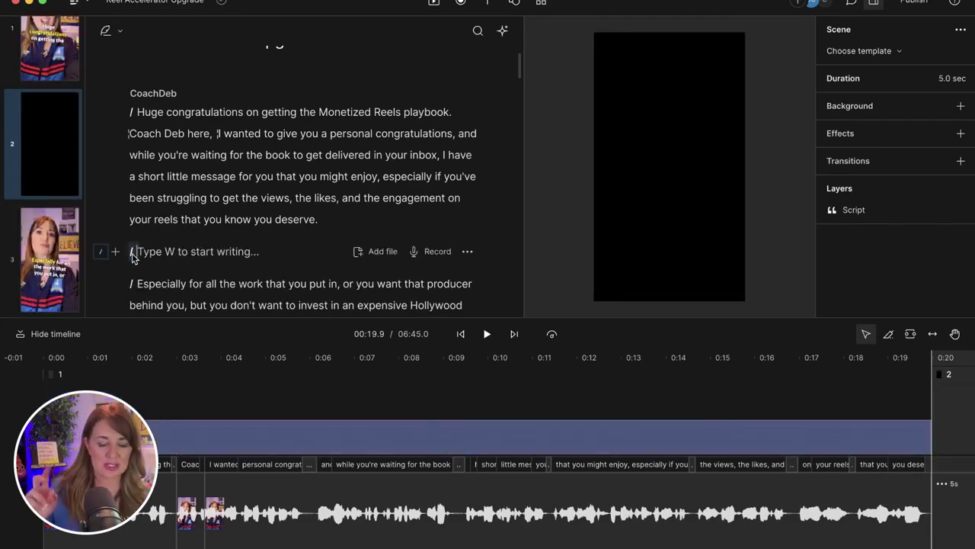
left_click(53, 182)
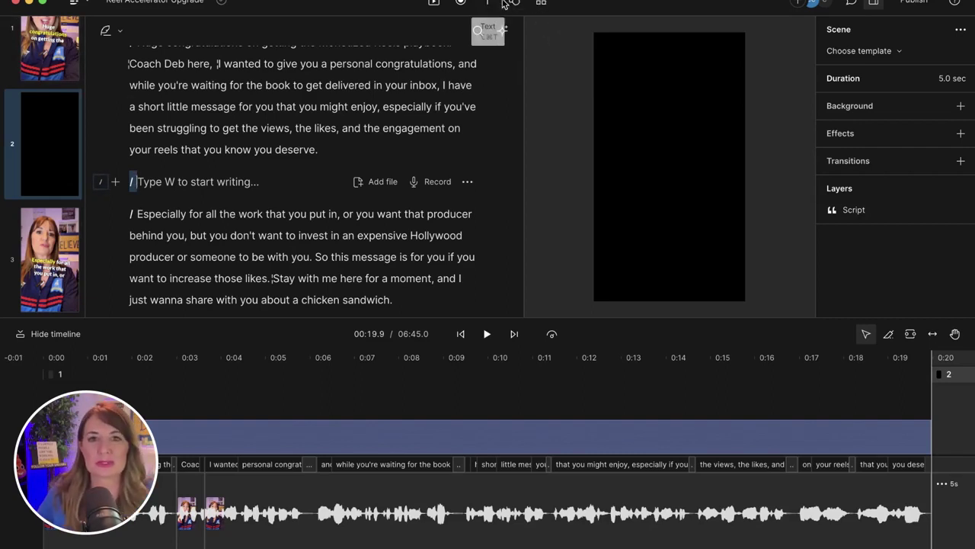
- Apply the Flurries template from the gallery's Vertical category to the blank second scene
left_click(541, 4)
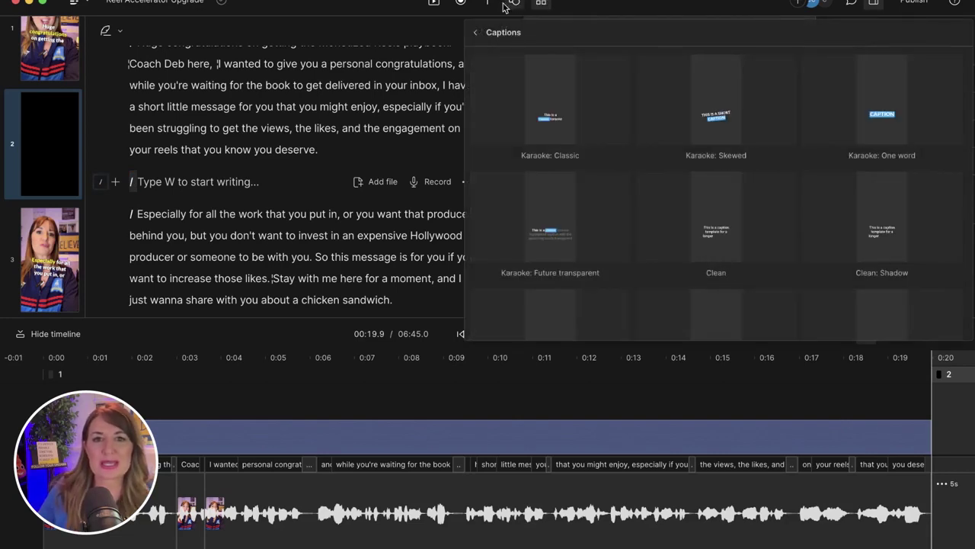
left_click(478, 33)
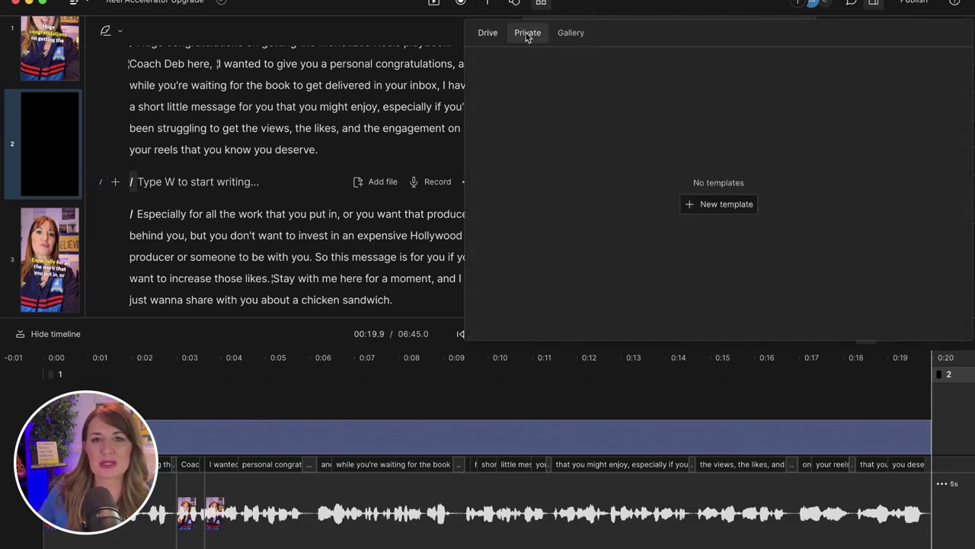
left_click(562, 33)
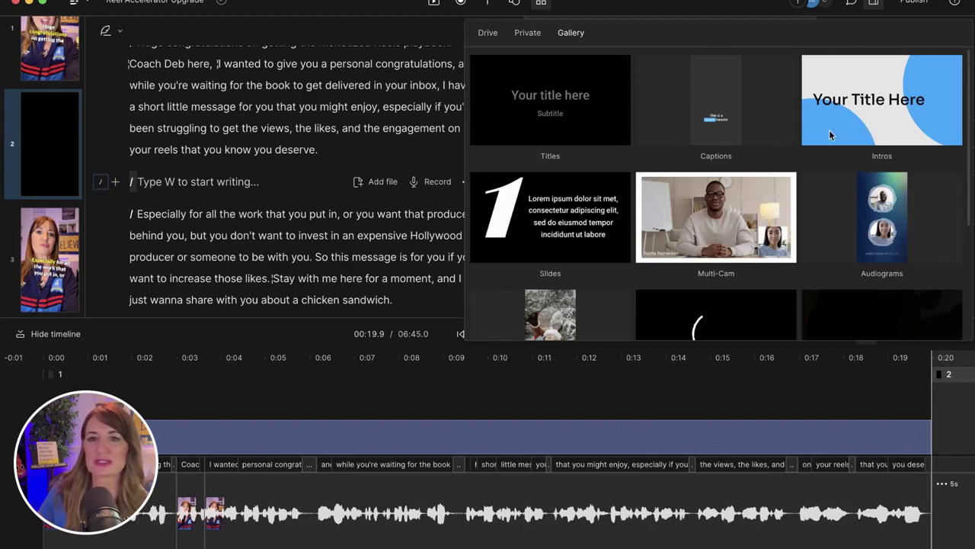
scroll(566, 224, "down", 3)
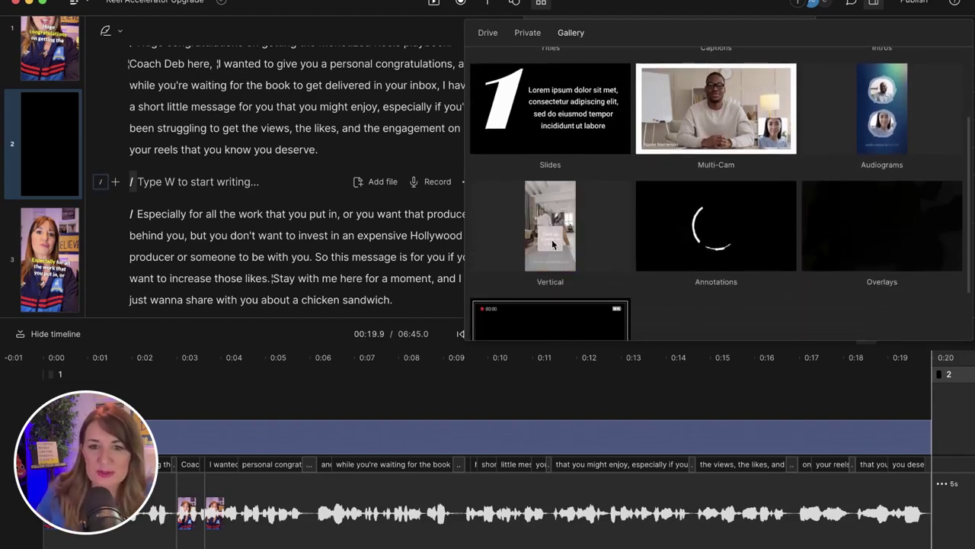
left_click(553, 244)
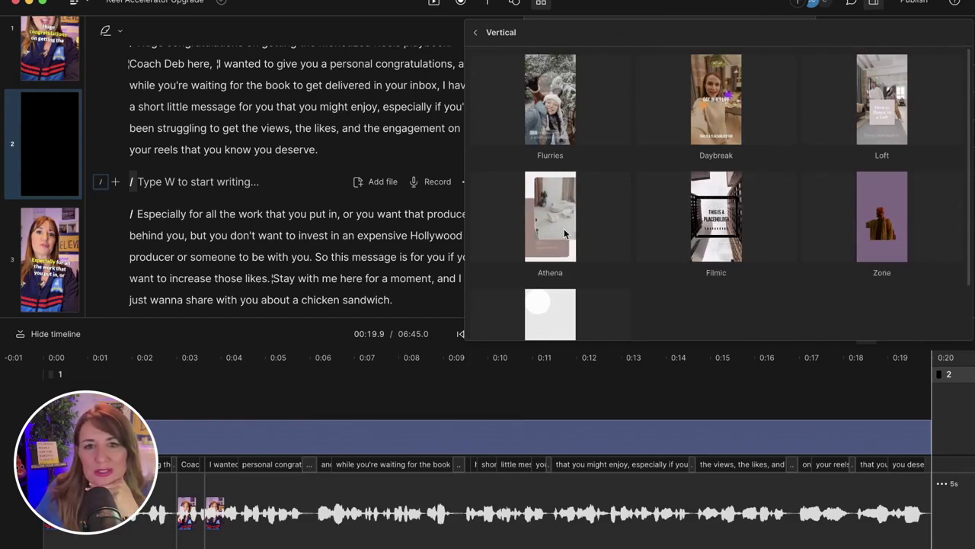
left_click(555, 99)
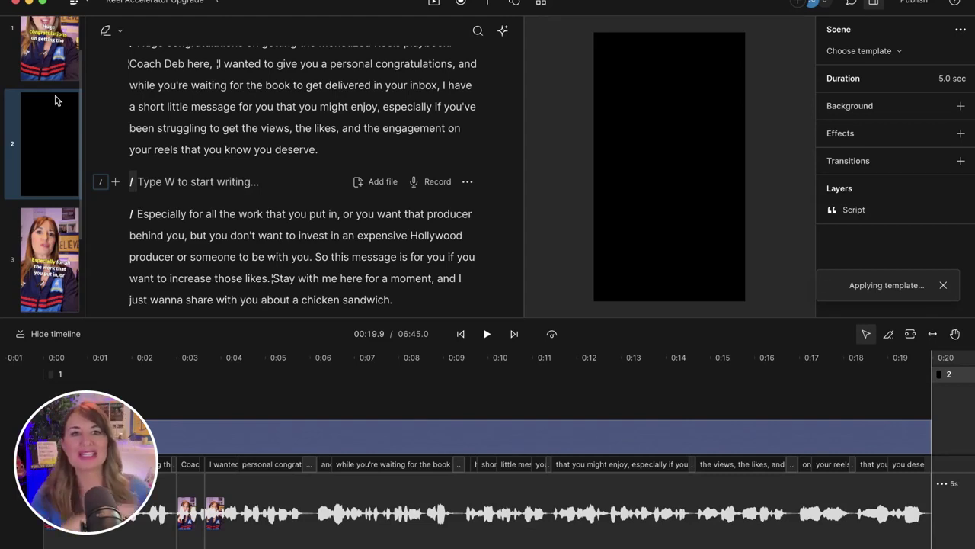
- Search the GIPHY GIFs for "yesss", add the one of the woman in a purple sweater to scene 2, and place it along the frame's lower edge
left_click(435, 5)
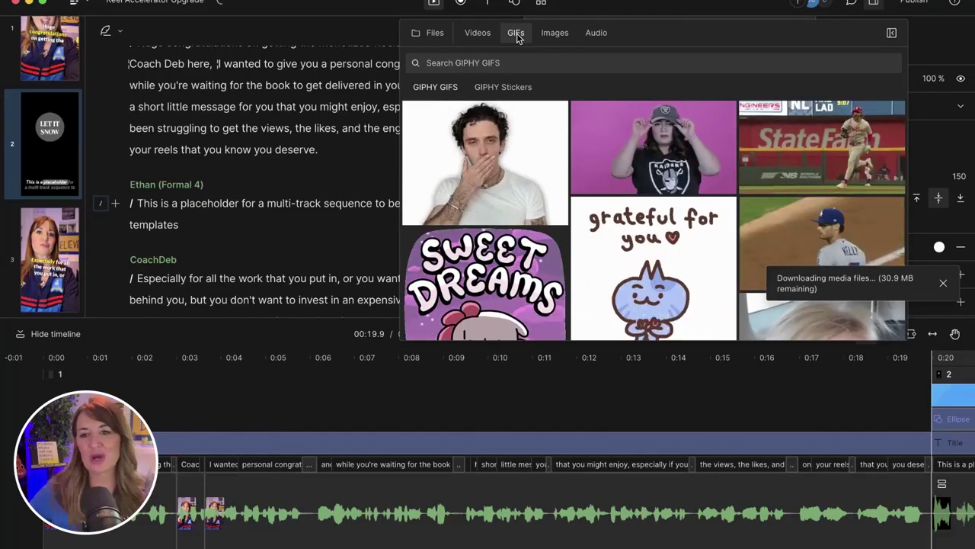
left_click(527, 71)
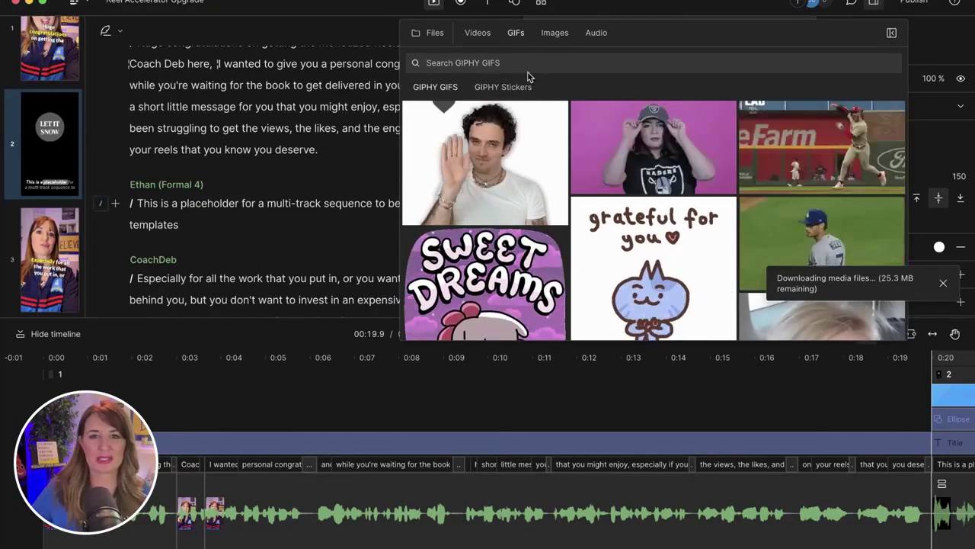
type("yesss")
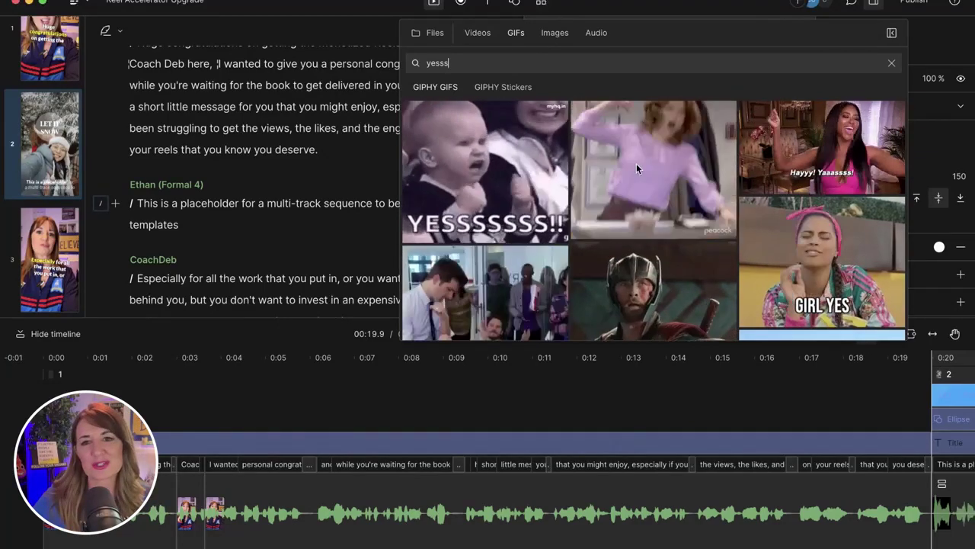
left_click(636, 163)
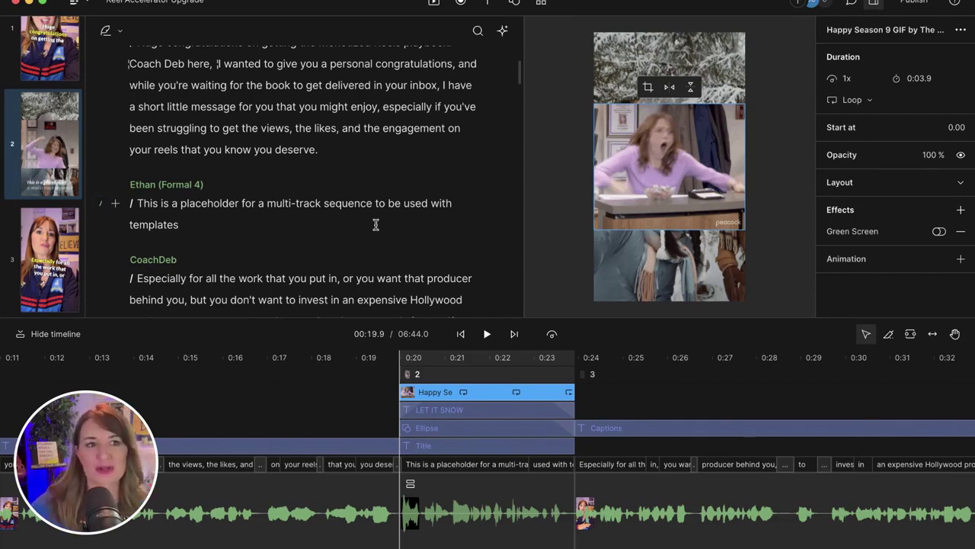
left_click(614, 161)
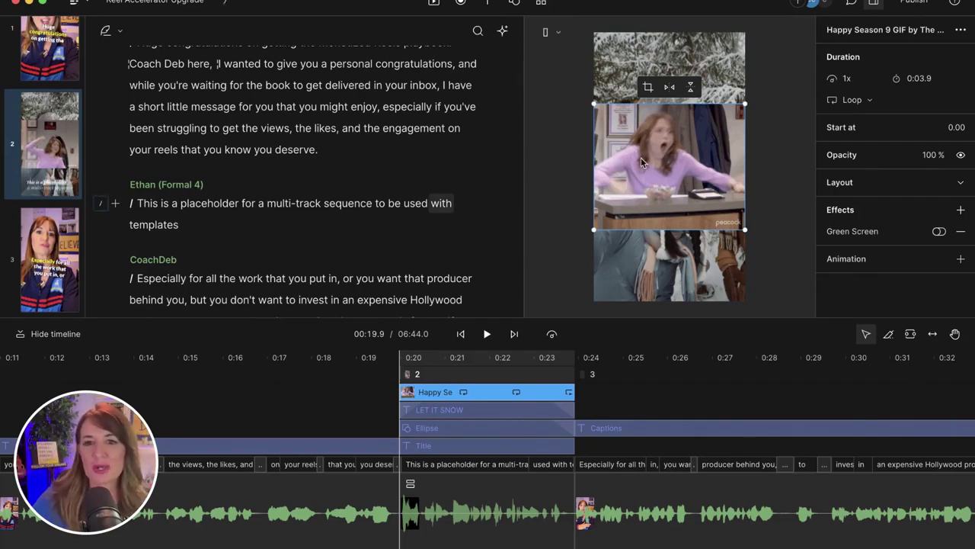
left_click_drag(640, 157, 639, 227)
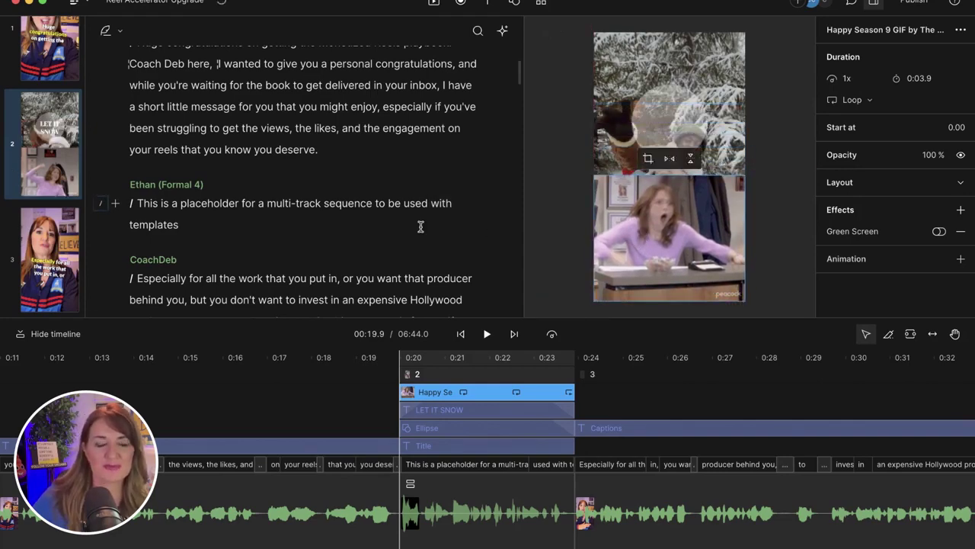
- Cut the purple-sweater GIF from scene 2 and paste it into the first scene at "Huge congratulations on getting the Monetized Reels playbook."
scroll(344, 188, "up", 3)
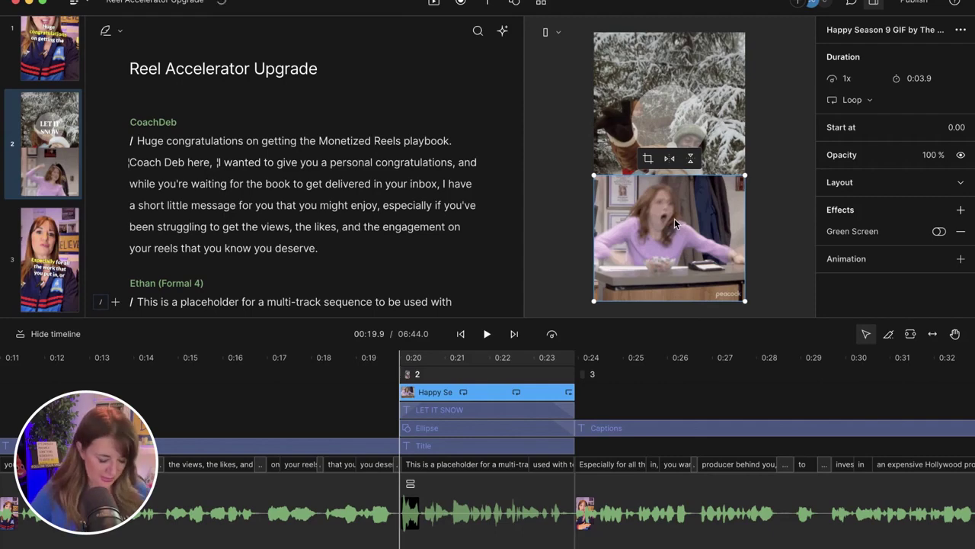
key("Delete")
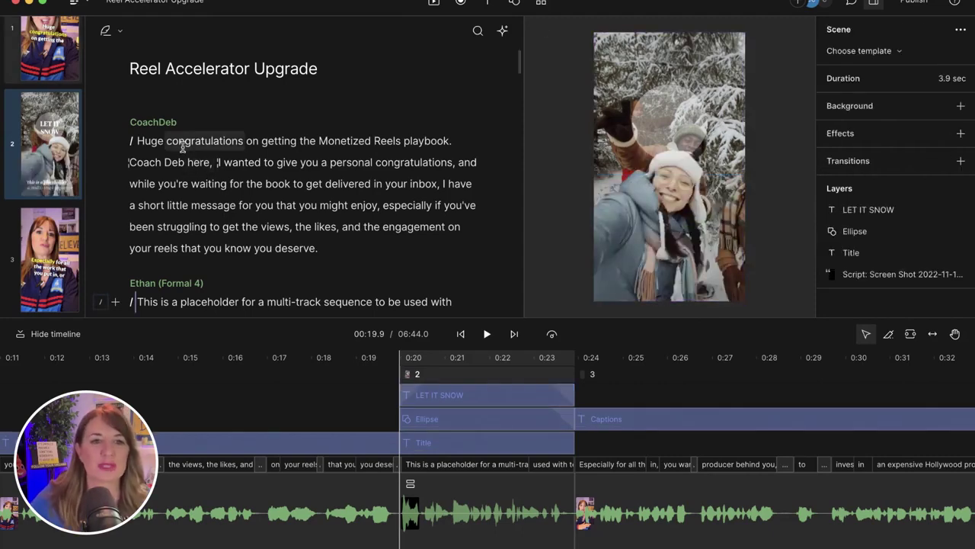
left_click(152, 142)
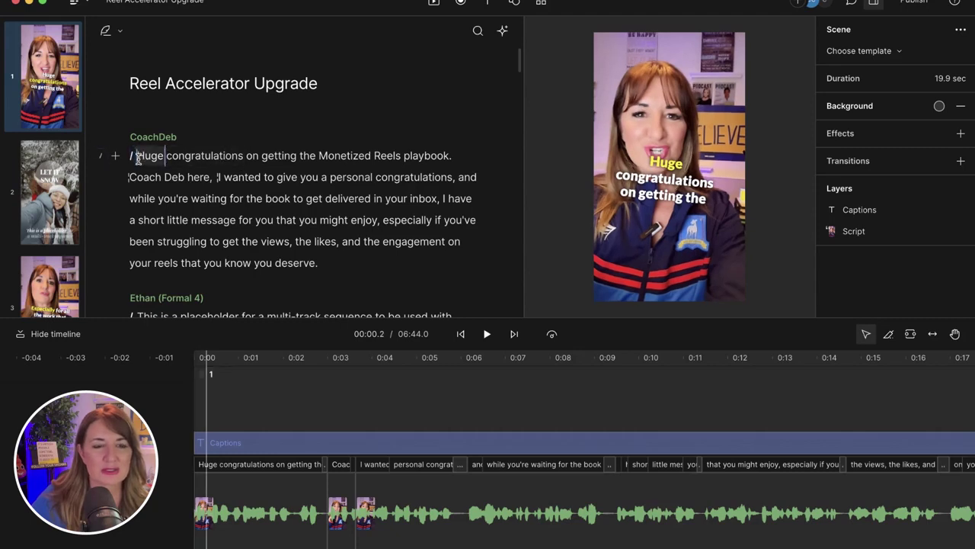
key("alt+shift+Right")
left_click_drag(220, 157, 456, 157)
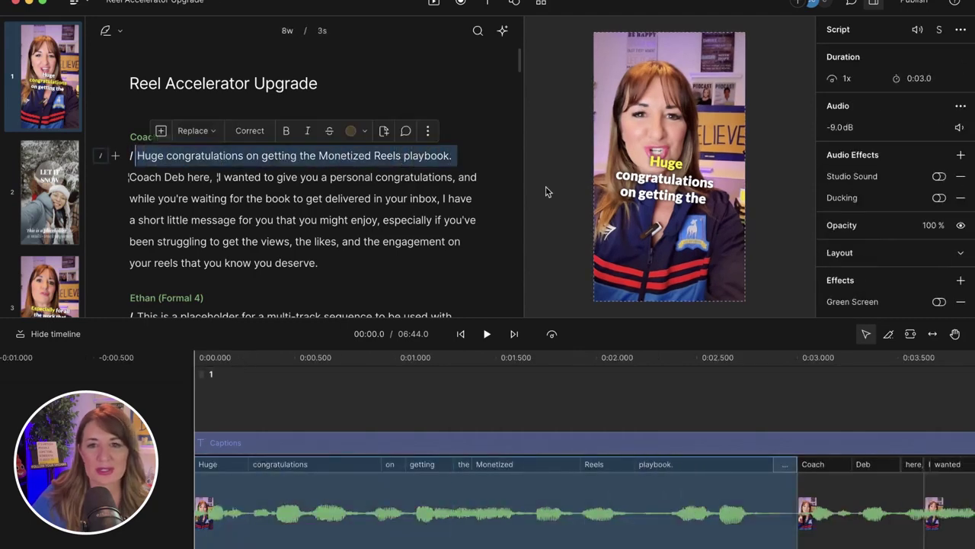
key("super+v")
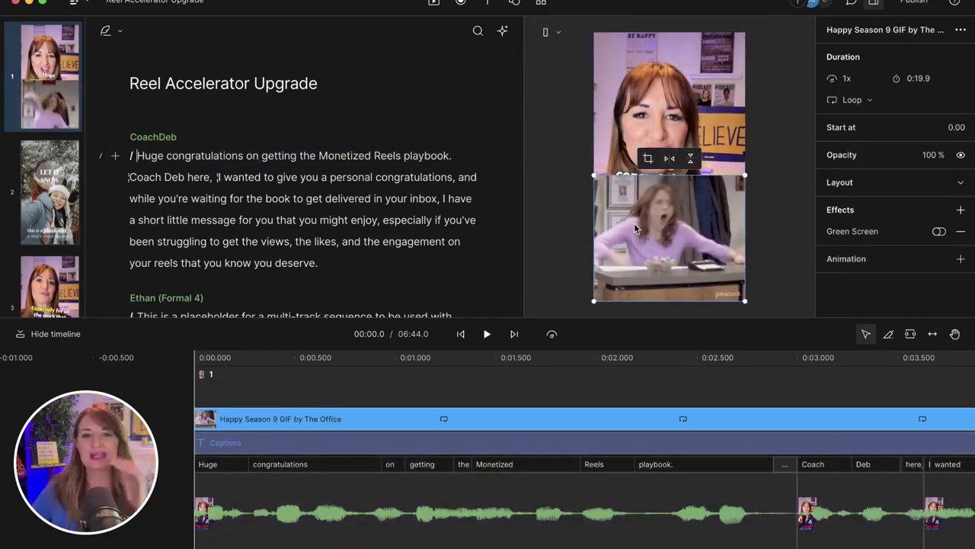
- Examine the layout, text and layer type options of the first scene's captions
left_click(625, 166)
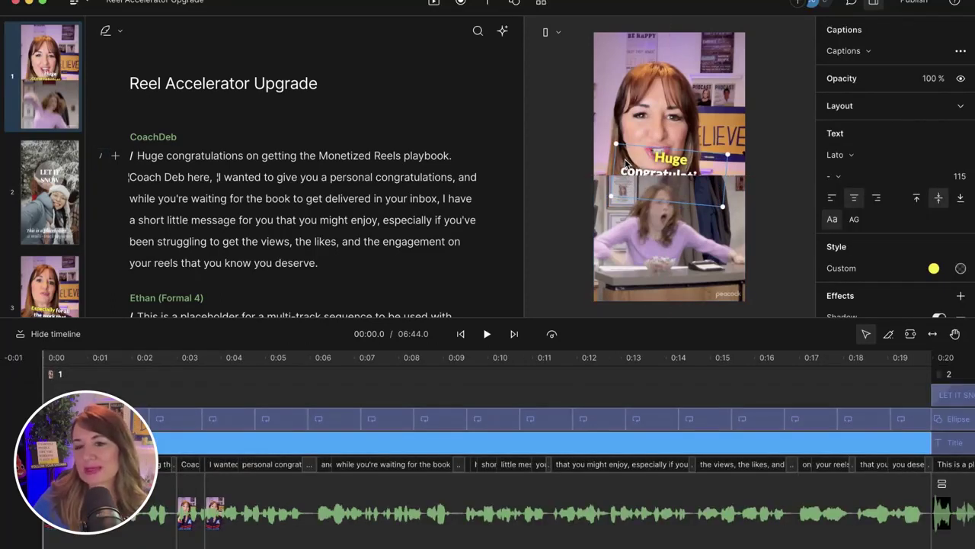
left_click(961, 109)
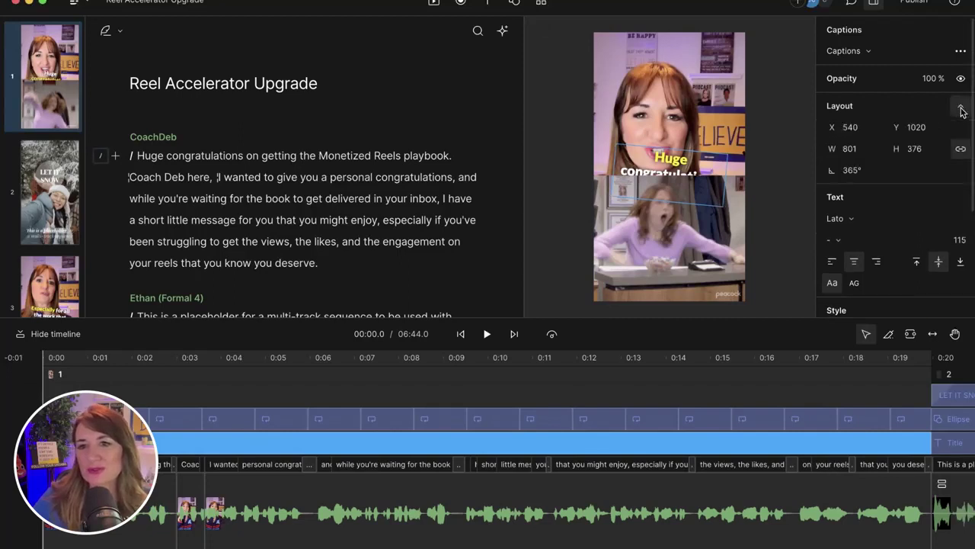
left_click(960, 111)
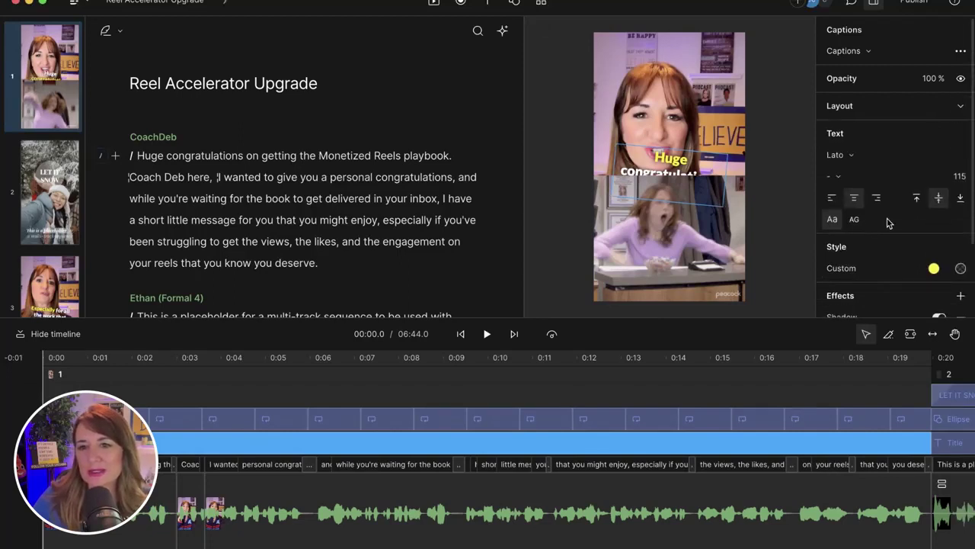
scroll(873, 252, "down", 3)
scroll(872, 252, "up", 3)
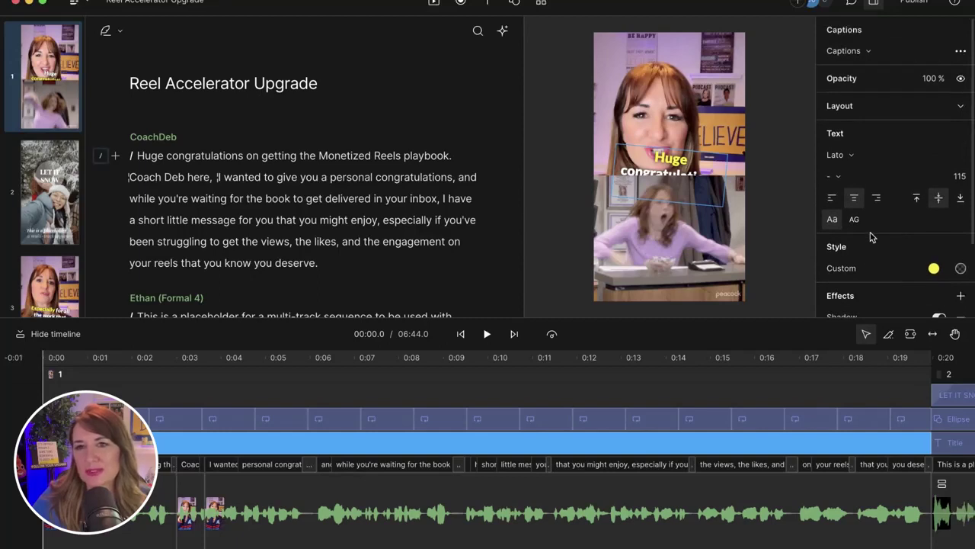
left_click(868, 55)
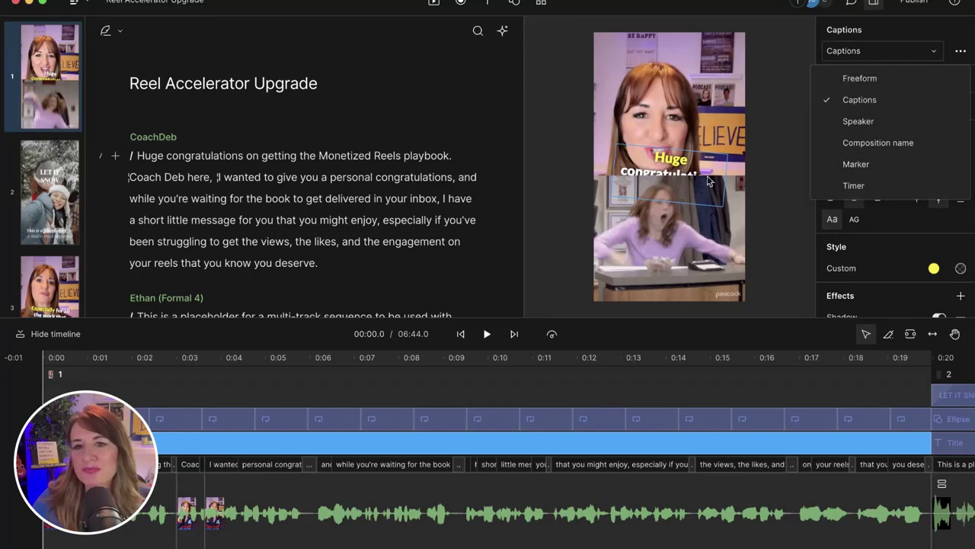
left_click(680, 165)
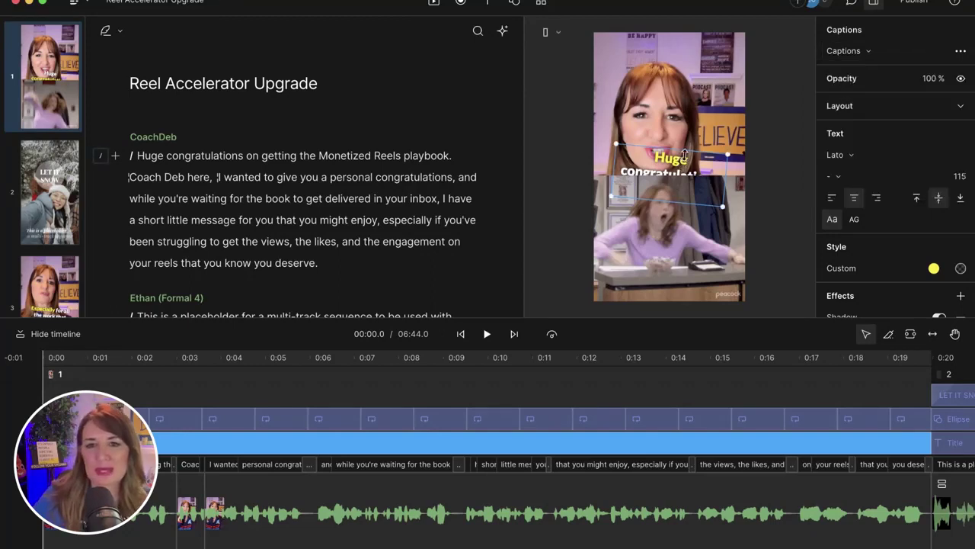
- Shrink the purple-sweater GIF in the first scene and move it into the frame's lower-left corner
left_click(667, 228)
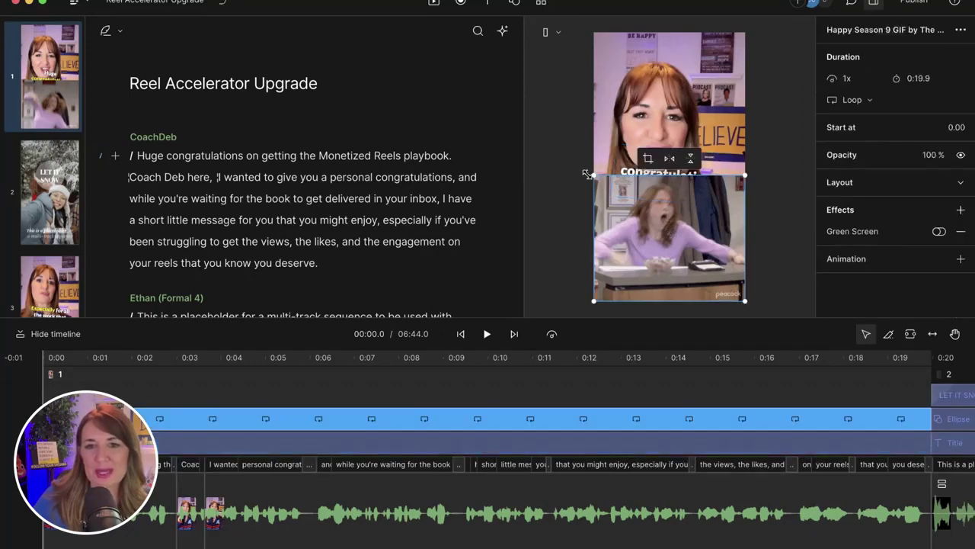
left_click_drag(594, 172, 625, 200)
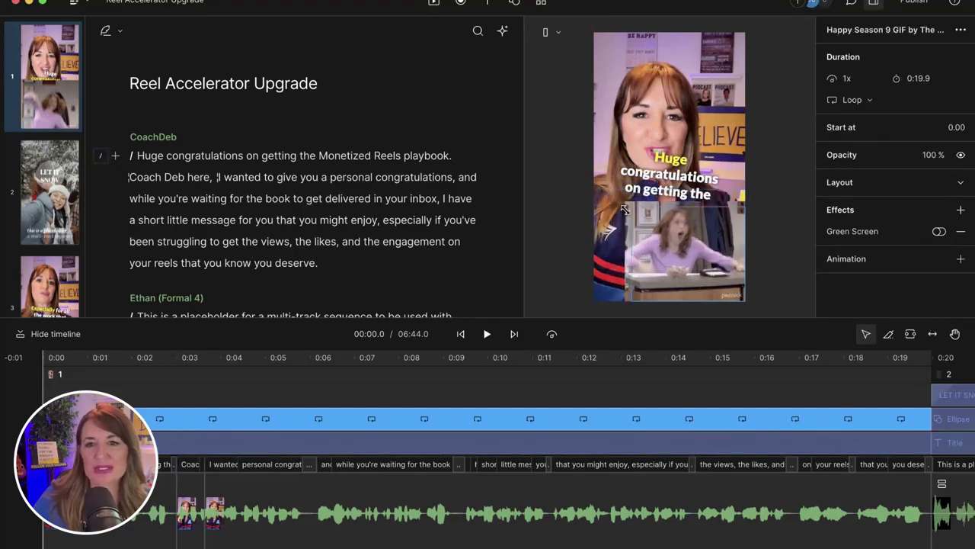
left_click_drag(666, 236, 637, 233)
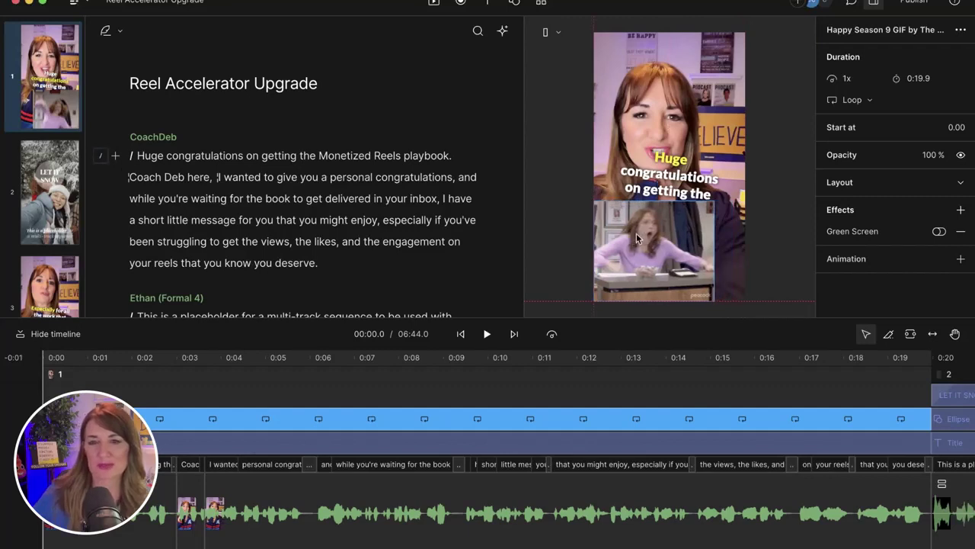
- Move the first scene's captions up above the speaker's face and enlarge the GIF to span the frame's full width
left_click(660, 156)
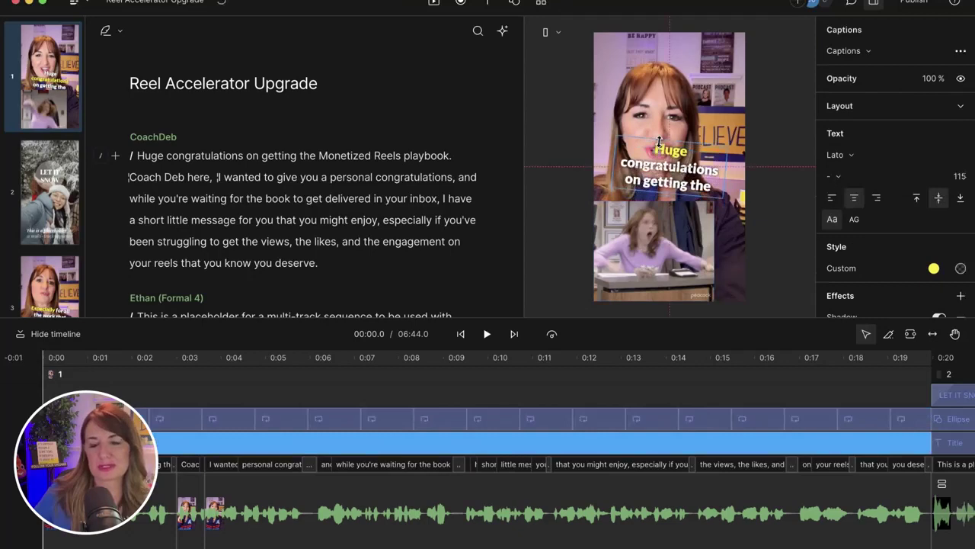
left_click_drag(660, 157, 673, 52)
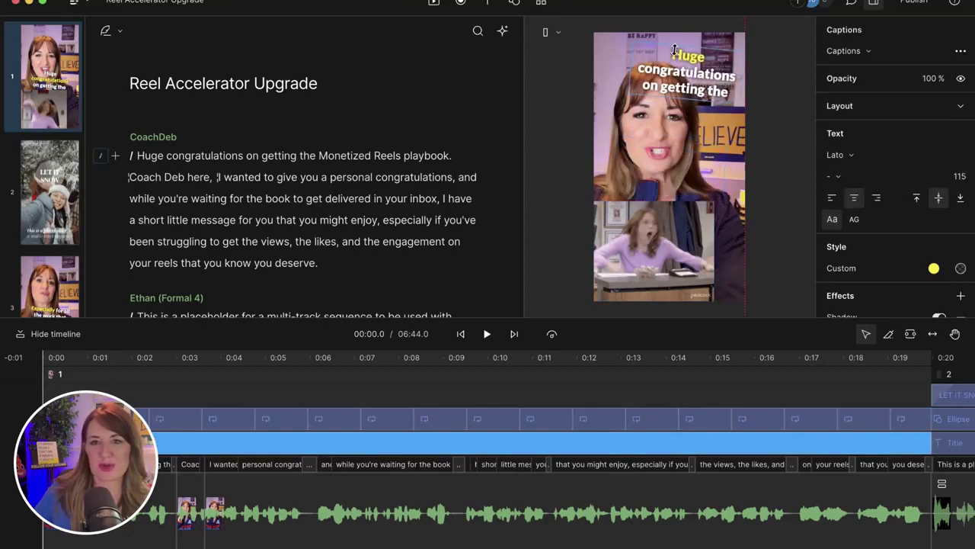
left_click(687, 259)
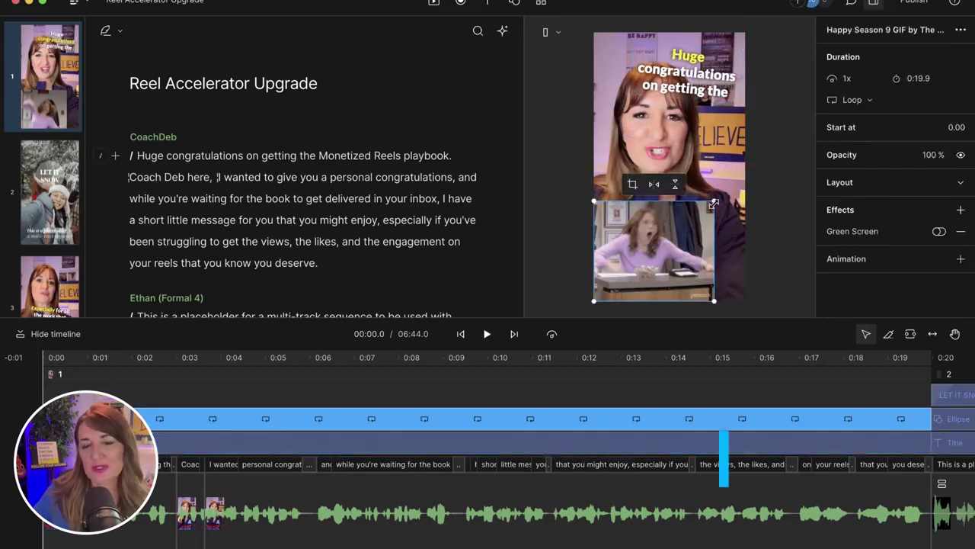
left_click_drag(719, 205, 739, 184)
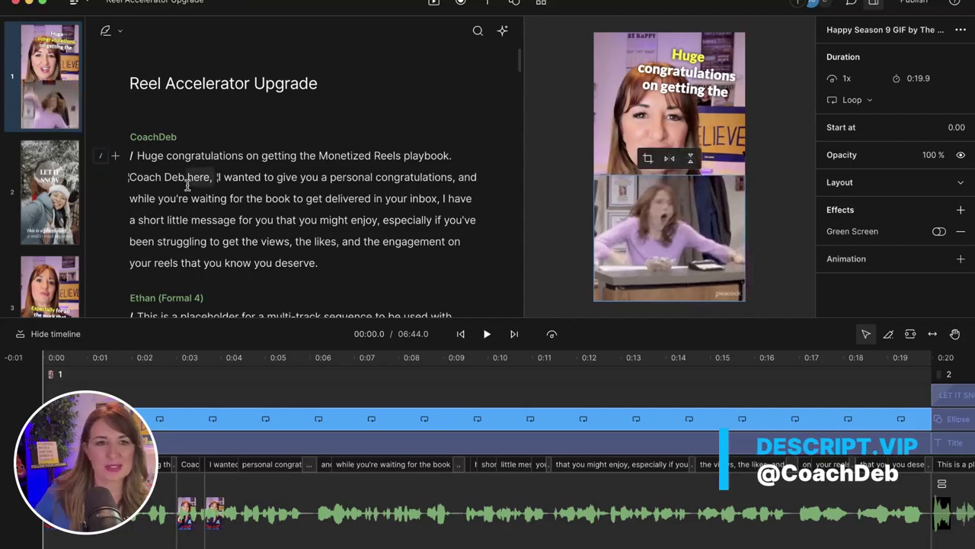
- Play back the first scene from "Huge congratulations" to check the captions together with the GIF
left_click(137, 157)
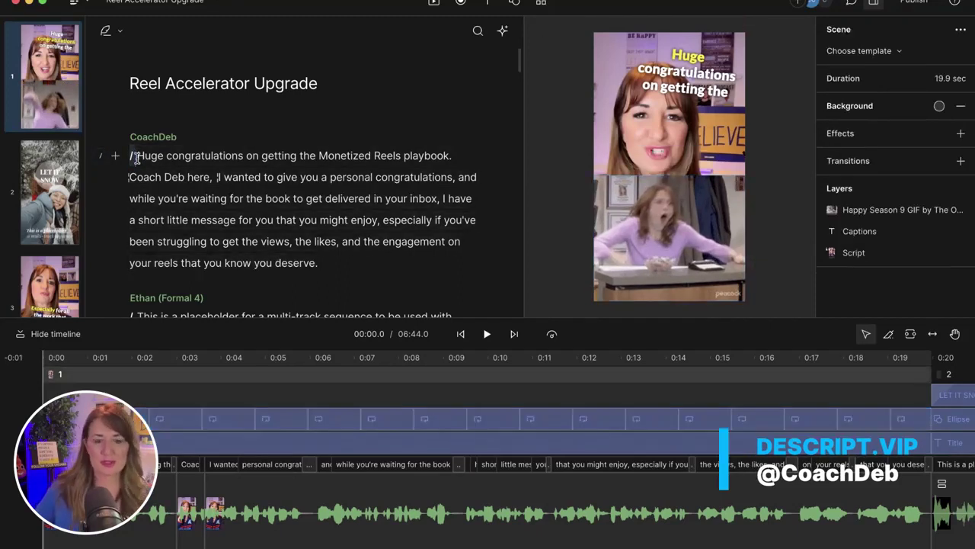
key("space")
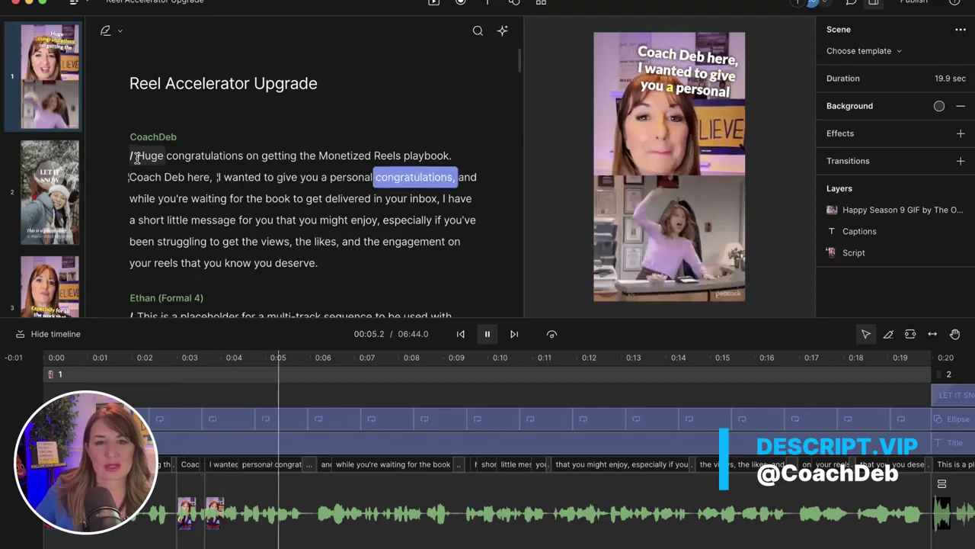
key("space")
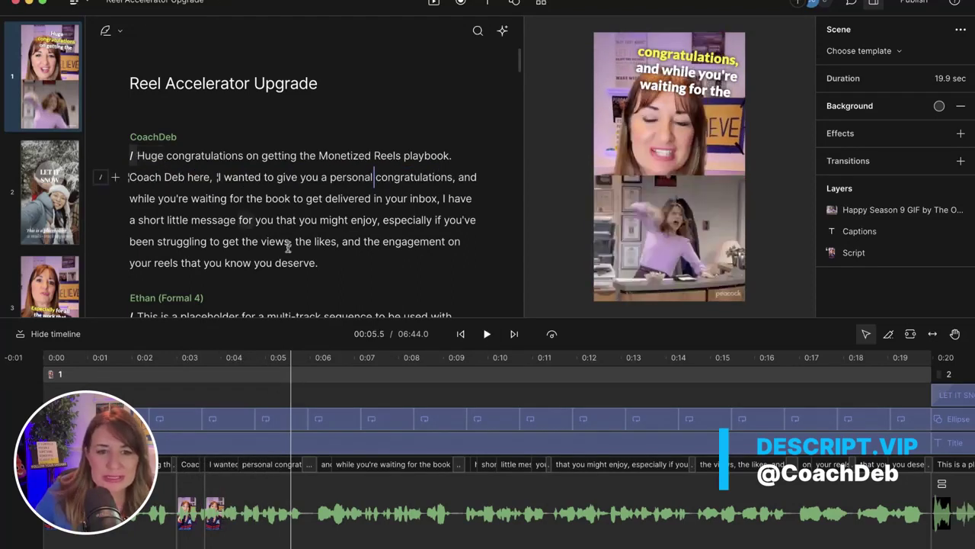
- Try to trim the looping GIF's end in the timeline at the boundary between scenes 1 and 2
left_click(676, 234)
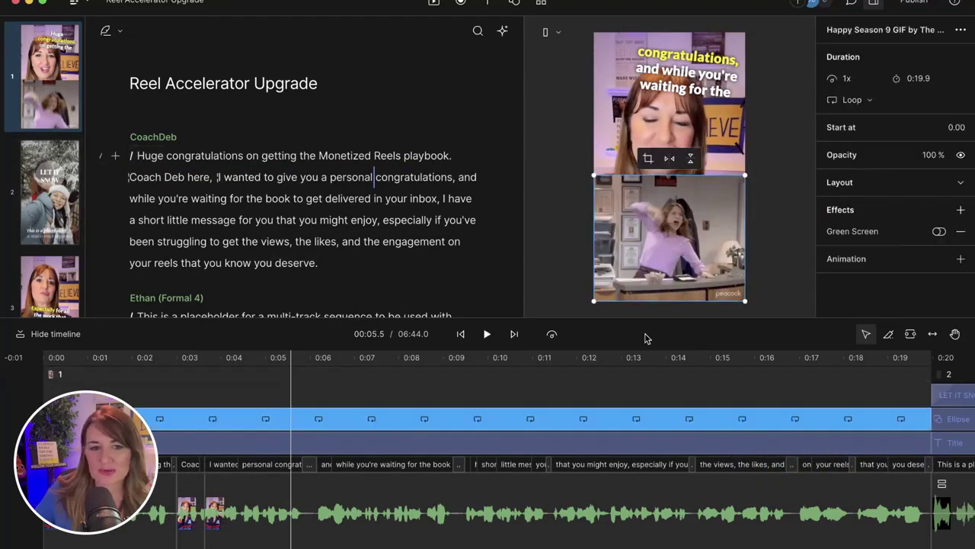
left_click(926, 422)
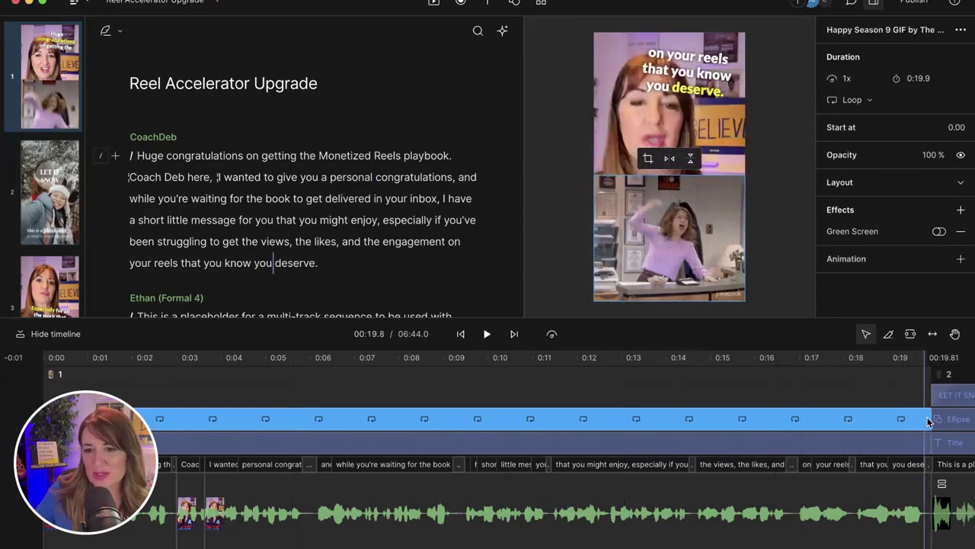
left_click(931, 421)
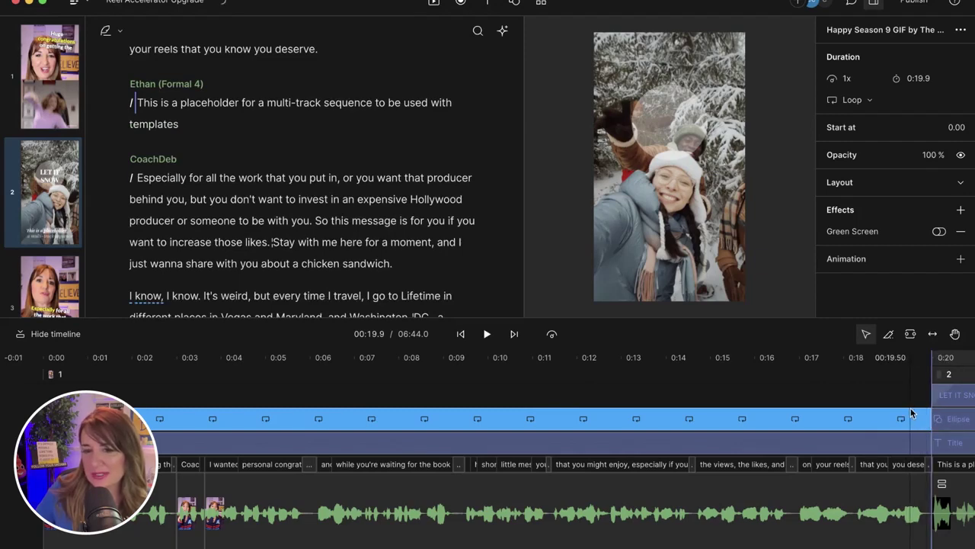
scroll(911, 412, "up", 3)
scroll(910, 407, "up", 3)
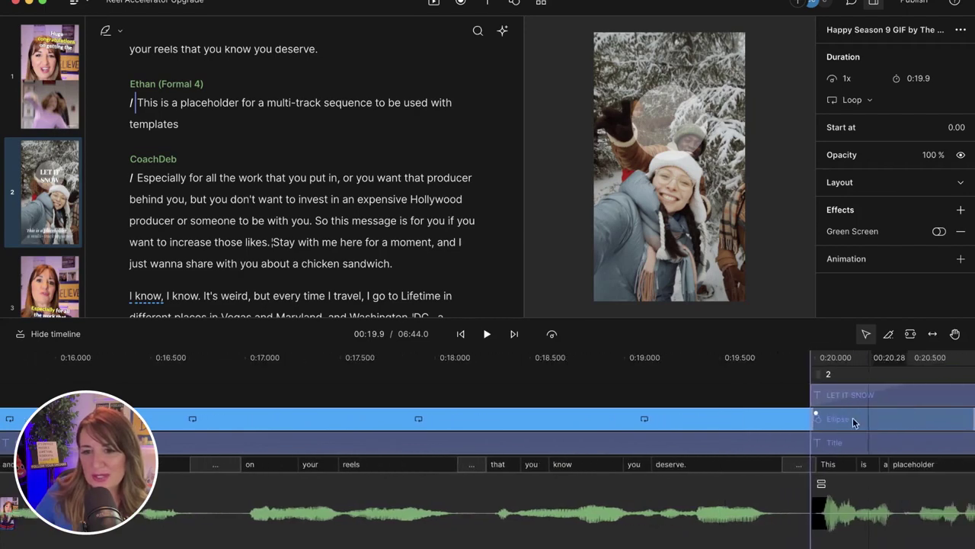
left_click(798, 421)
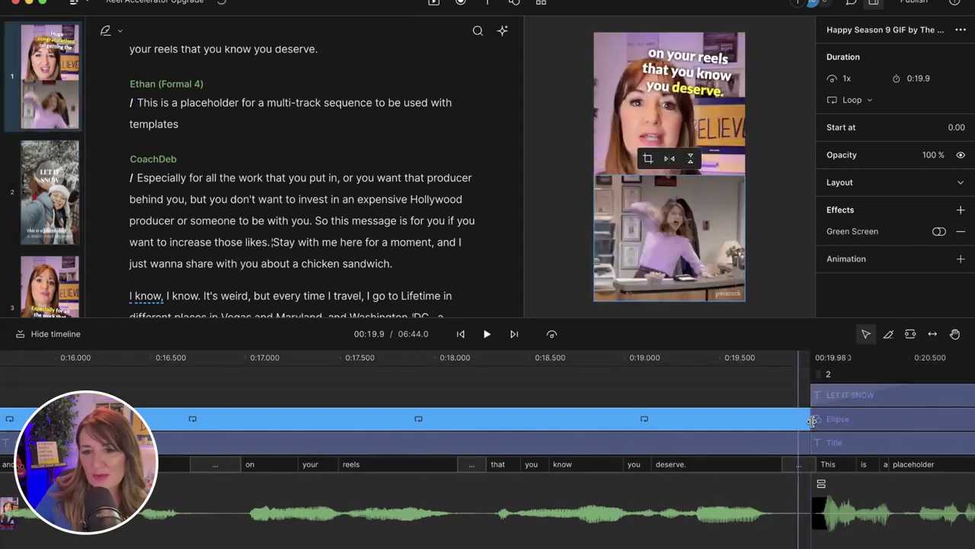
mouse_move(812, 422)
left_mouse_down()
mouse_move(764, 418)
mouse_move(828, 417)
left_mouse_up()
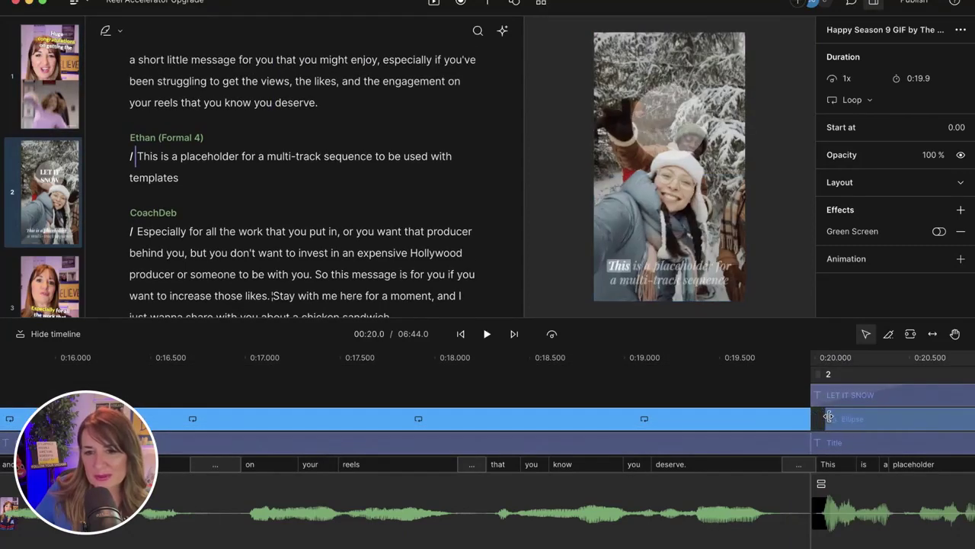
left_click(808, 416)
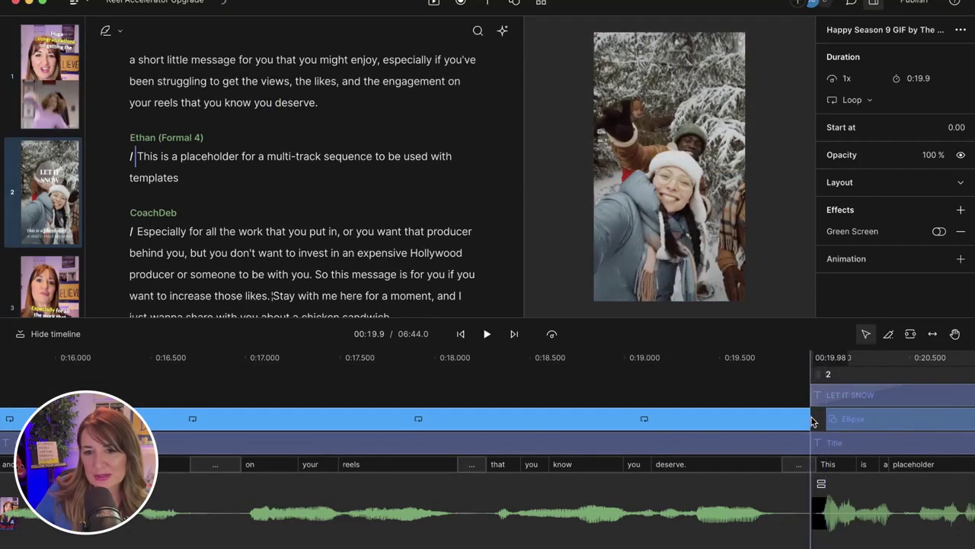
left_click_drag(805, 421, 814, 422)
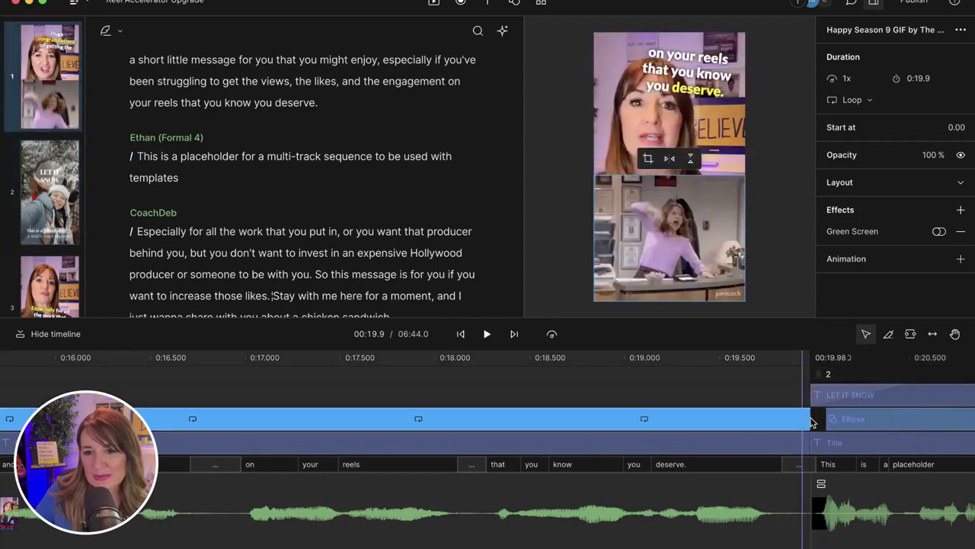
left_click(812, 421)
- Extend the Ellipse layer's start back toward the beginning of scene 2 and retry selecting the GIF's end in the timeline
left_click(840, 421)
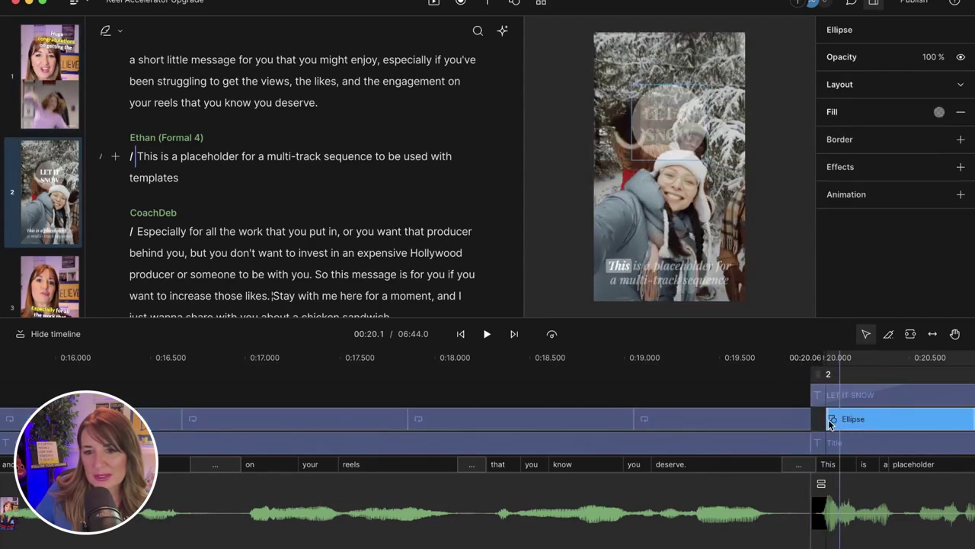
left_click_drag(829, 421, 816, 422)
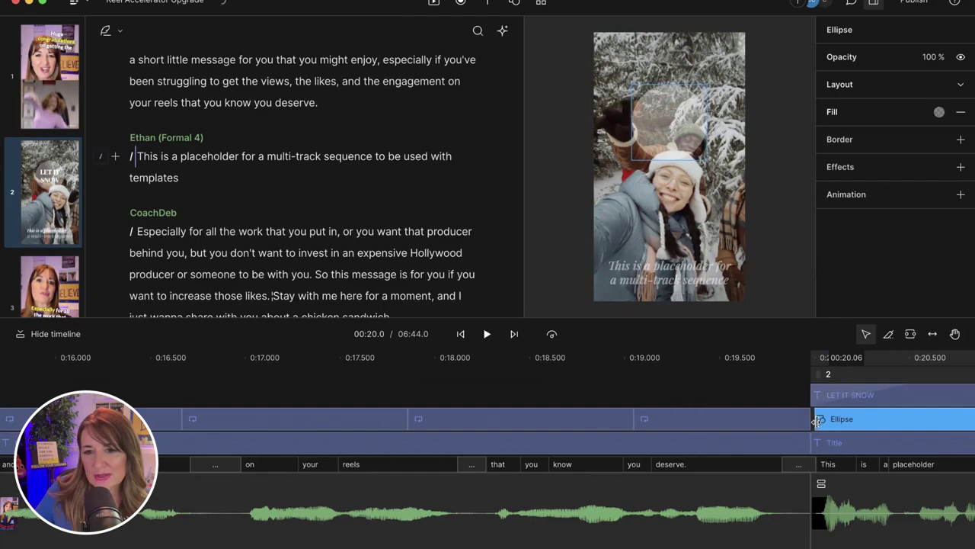
left_click(768, 421)
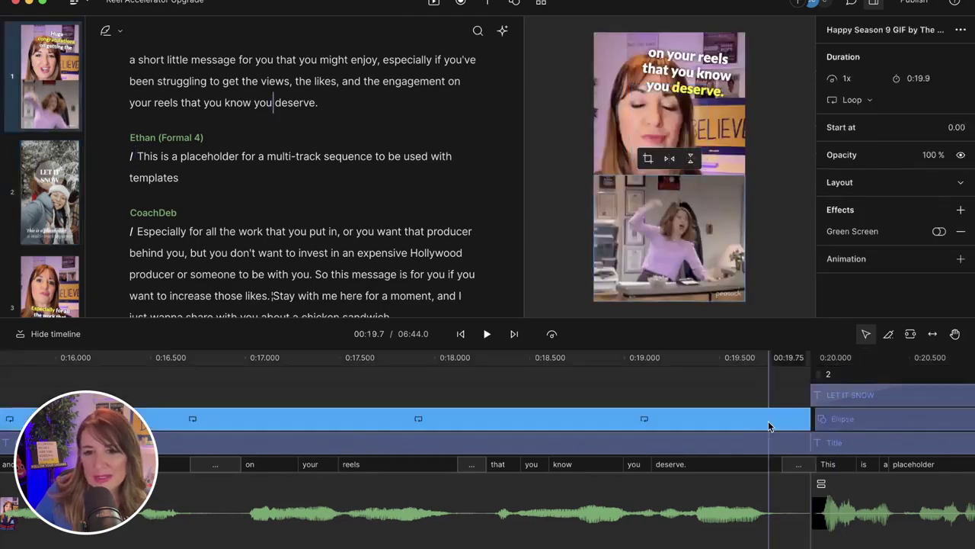
left_click(811, 422)
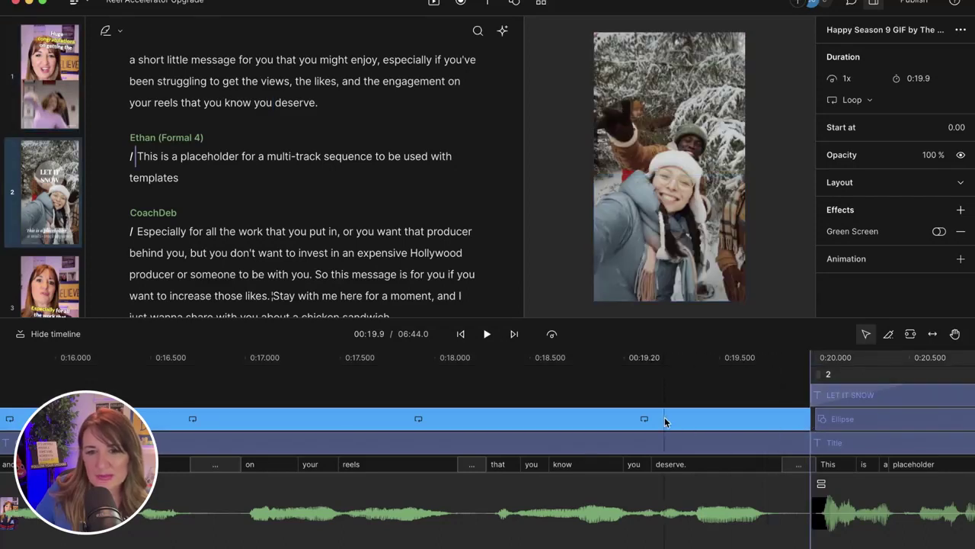
- Split the first scene before "I wanted to give you a personal congratulations" and delete the GIF from the new second scene
scroll(665, 417, "left", 10)
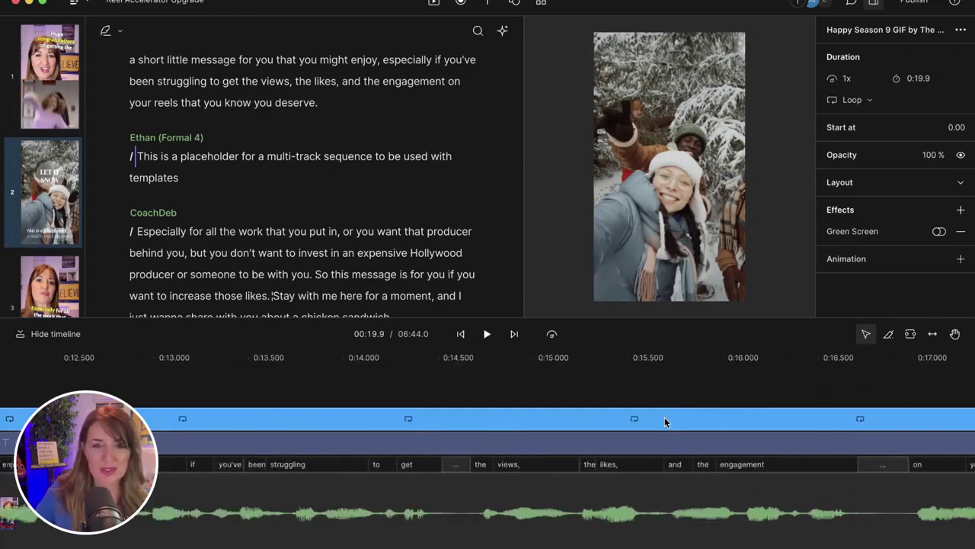
scroll(665, 422, "left", 15)
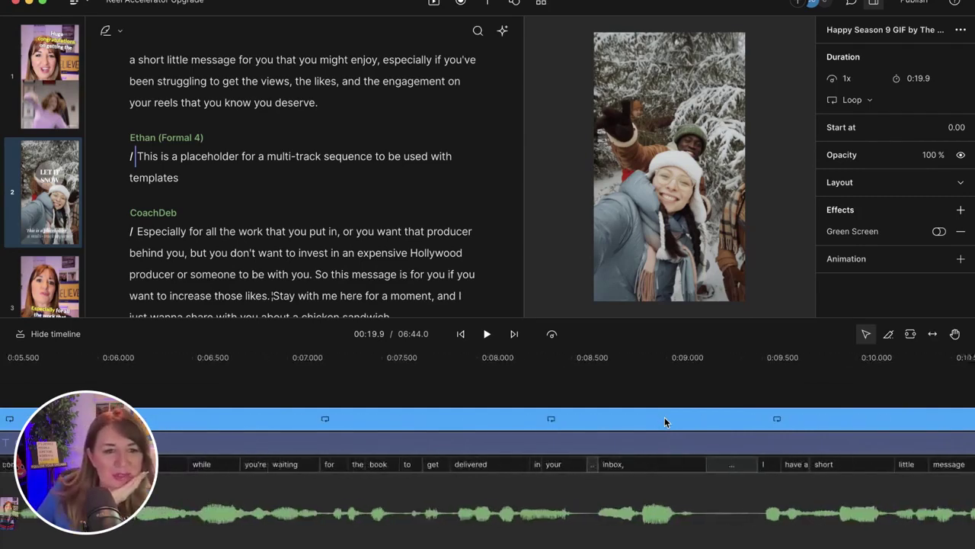
scroll(665, 417, "left", 2)
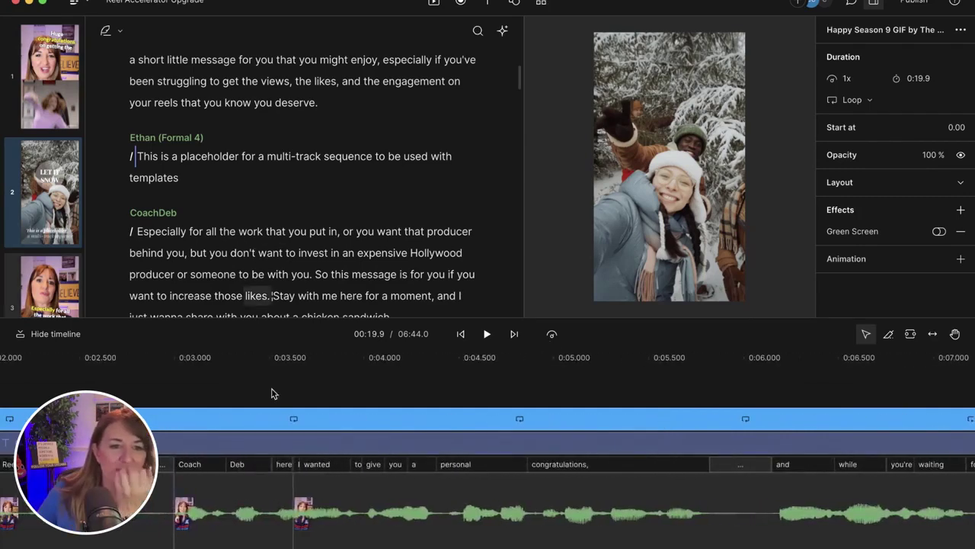
scroll(221, 168, "up", 3)
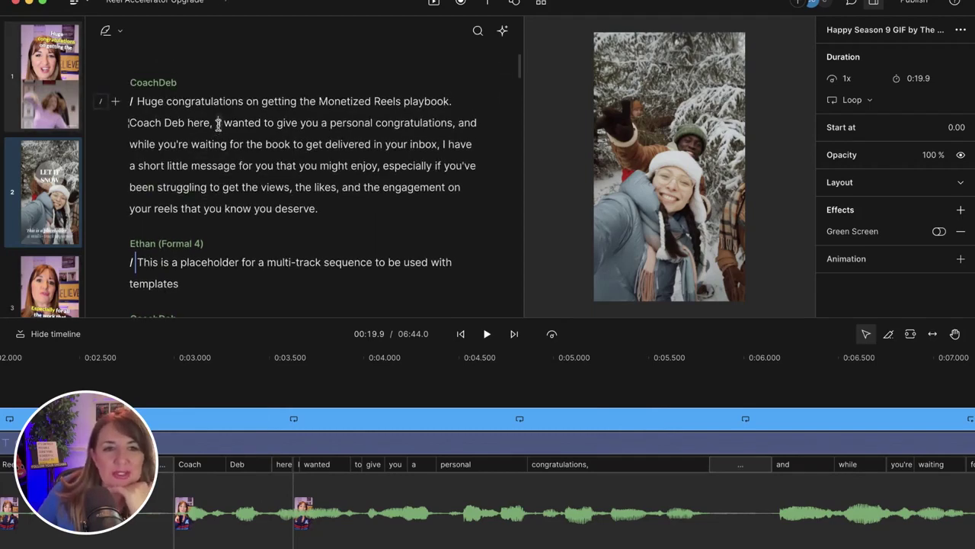
left_click(279, 146)
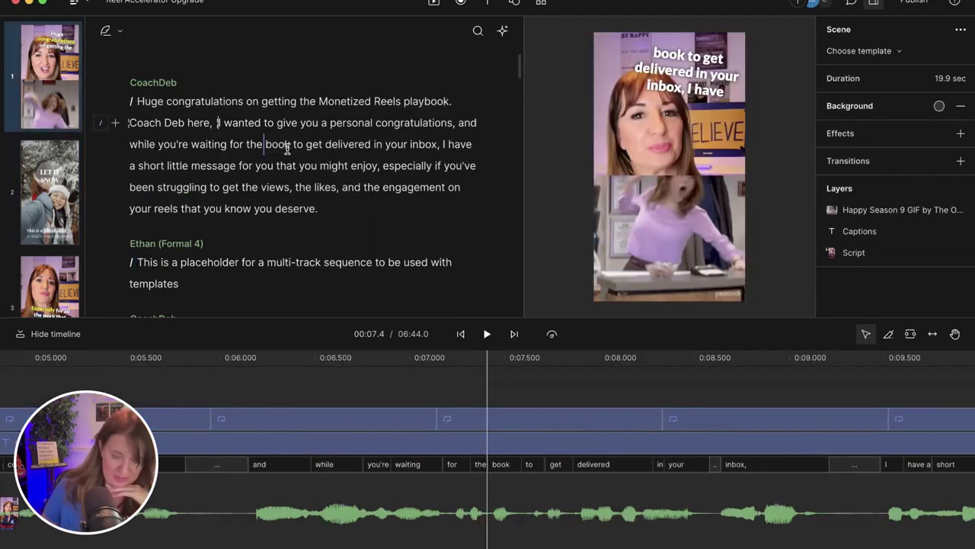
type("/")
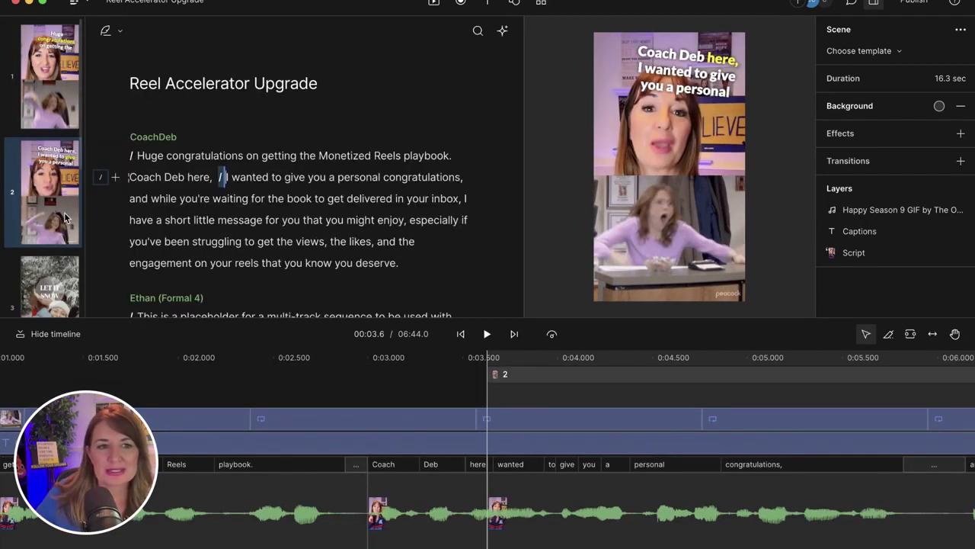
left_click(677, 228)
key("BackSpace")
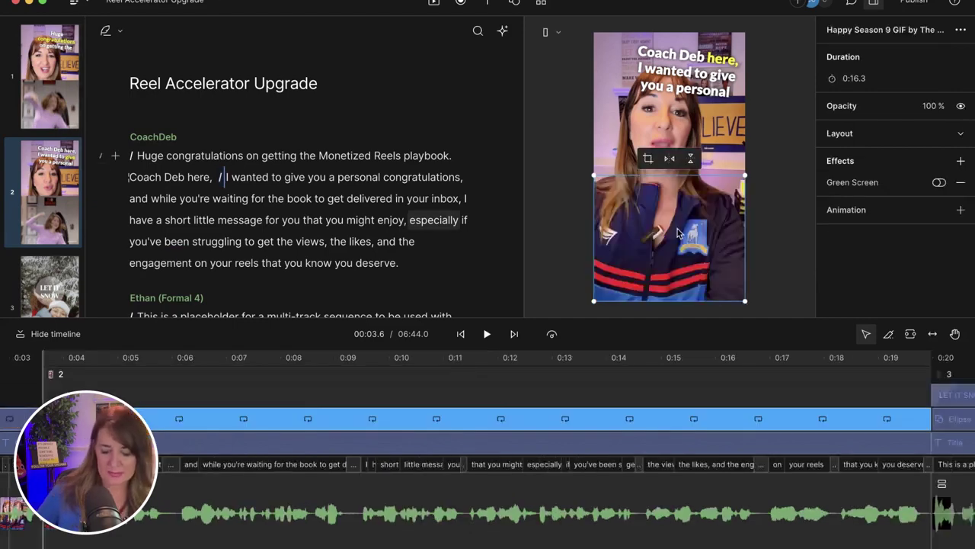
- Review the first scene, the LET IT SNOW scene and the two scenes after it in turn
left_click(50, 90)
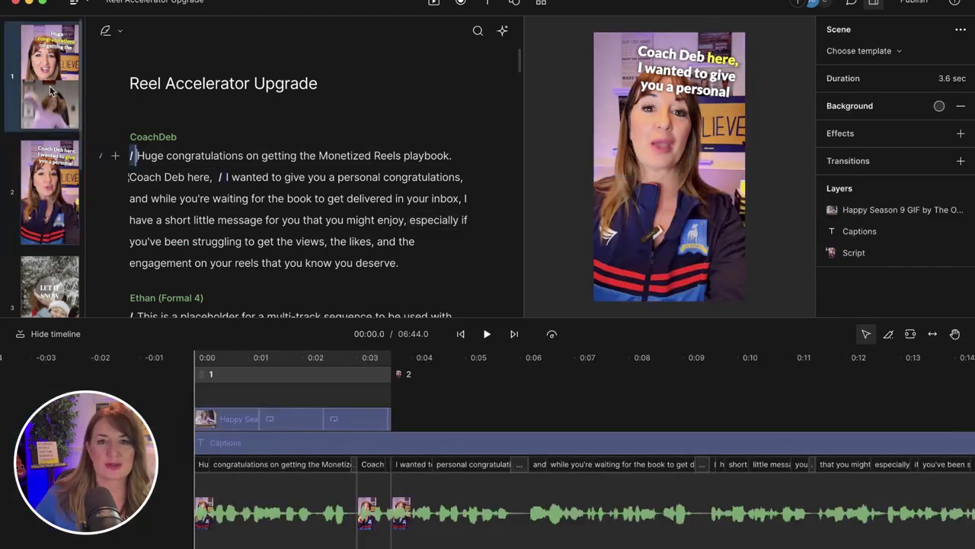
scroll(57, 282, "down", 1)
left_click(58, 282)
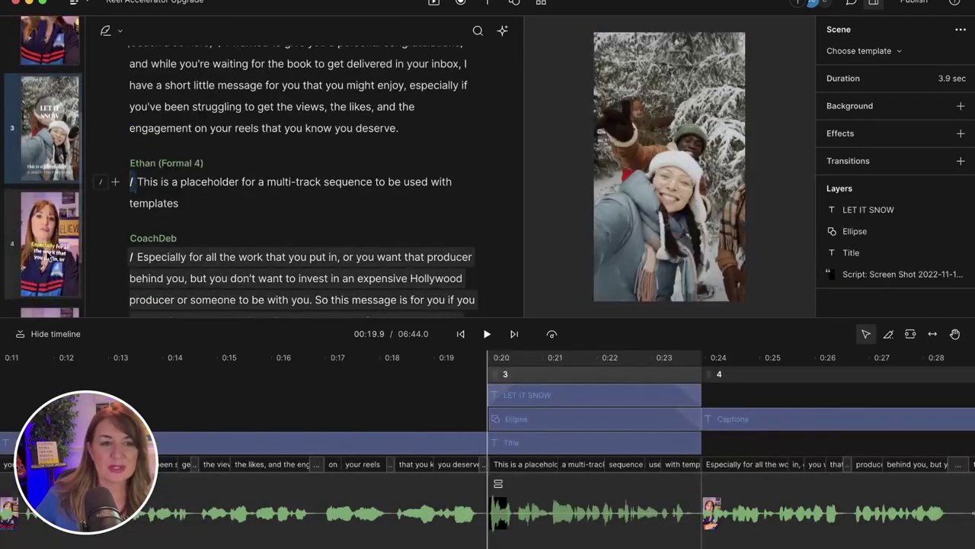
left_click(47, 259)
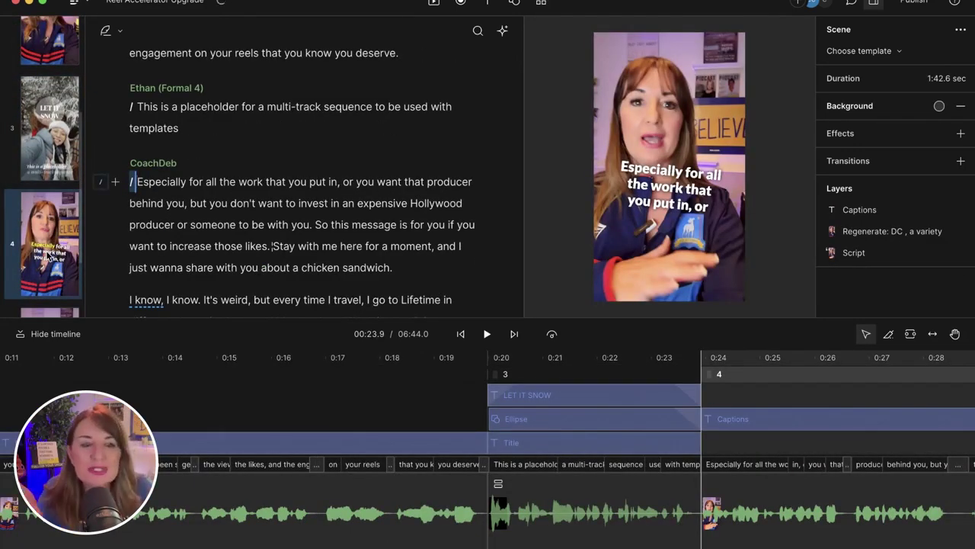
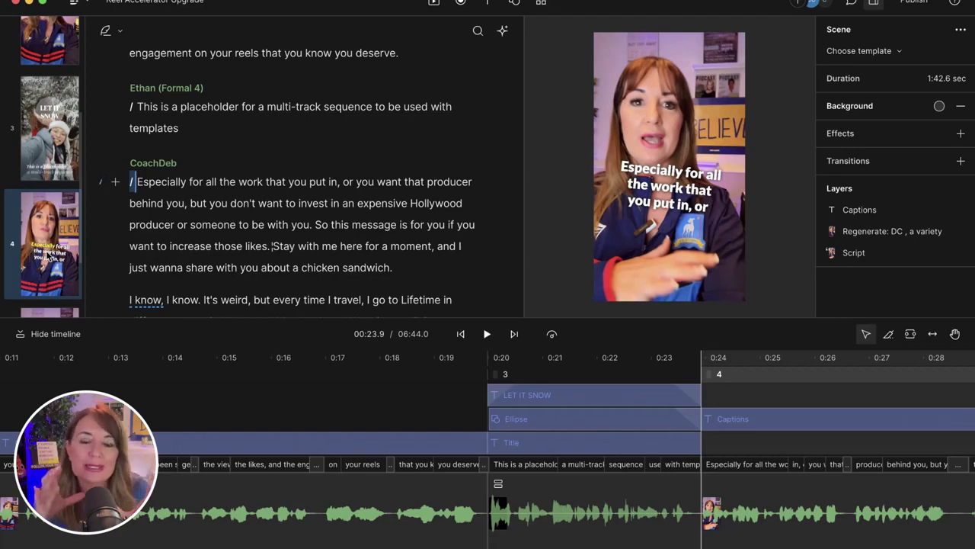
scroll(47, 257, "down", 3)
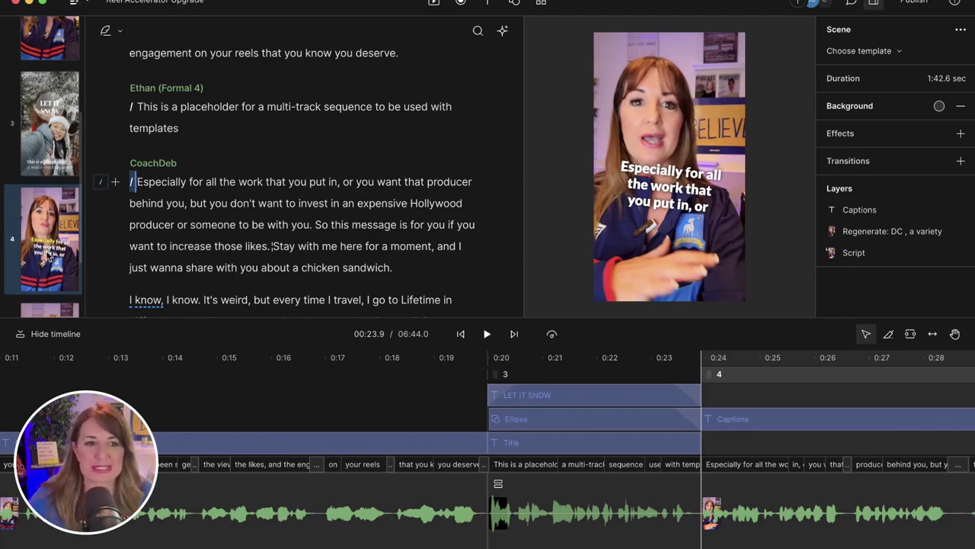
left_click(47, 258)
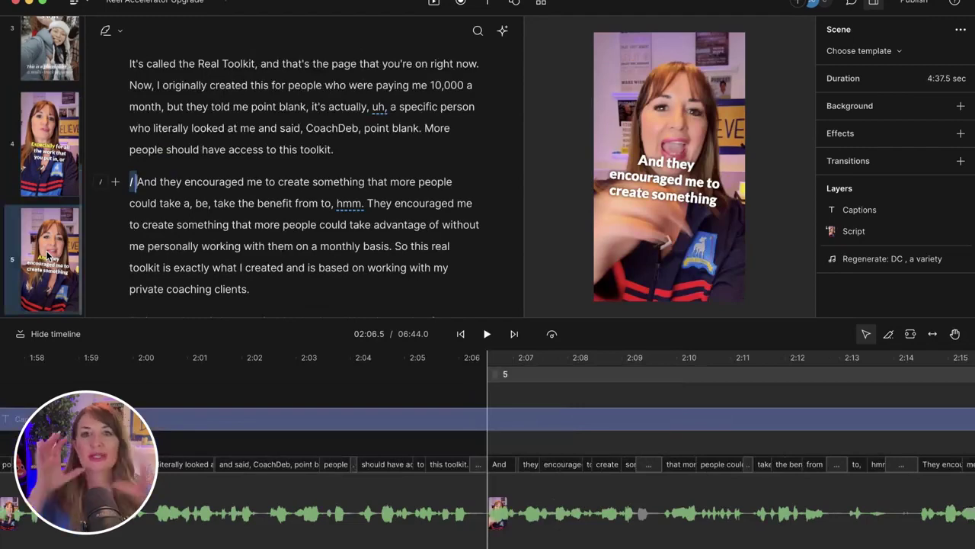
- Select the LET IT SNOW scene and play it from its start into the following scene
scroll(47, 228, "up", 3)
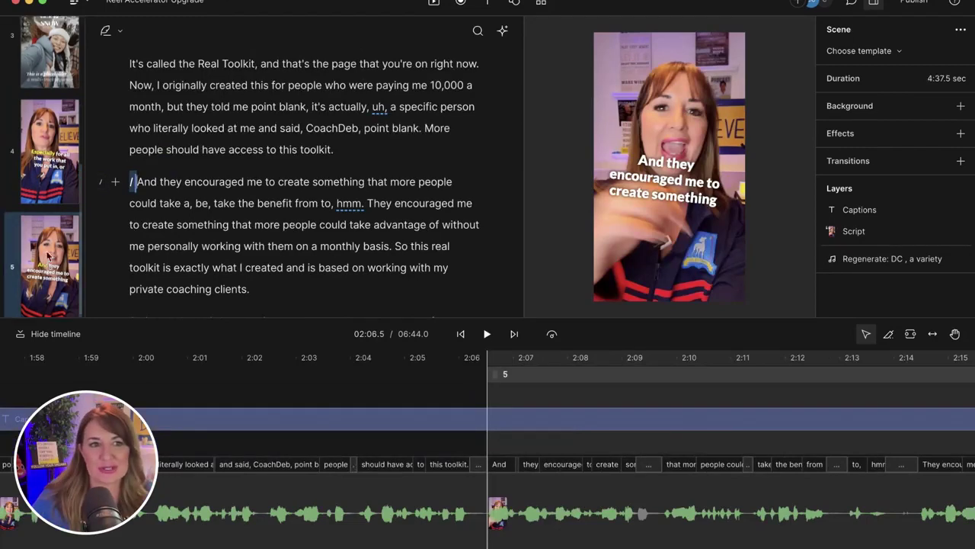
left_click(48, 189)
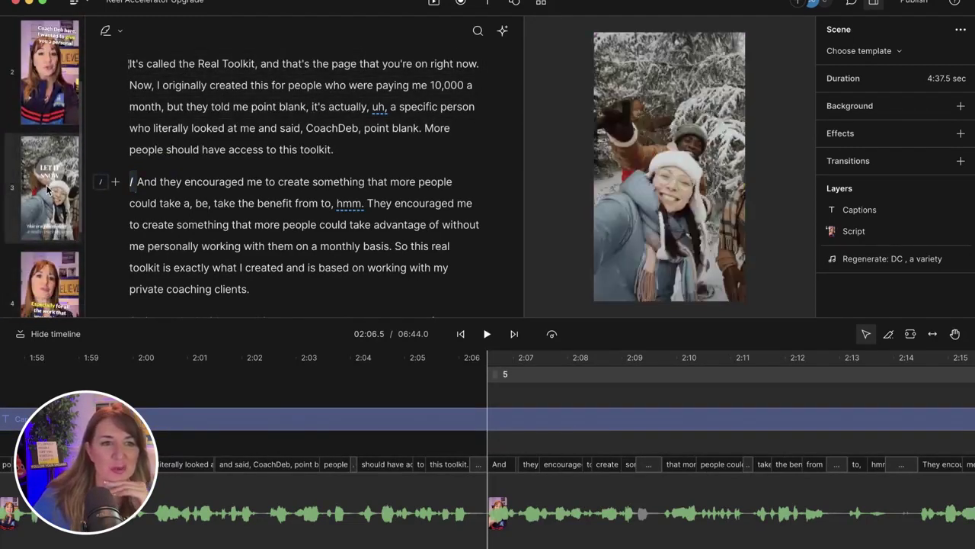
left_click(47, 189)
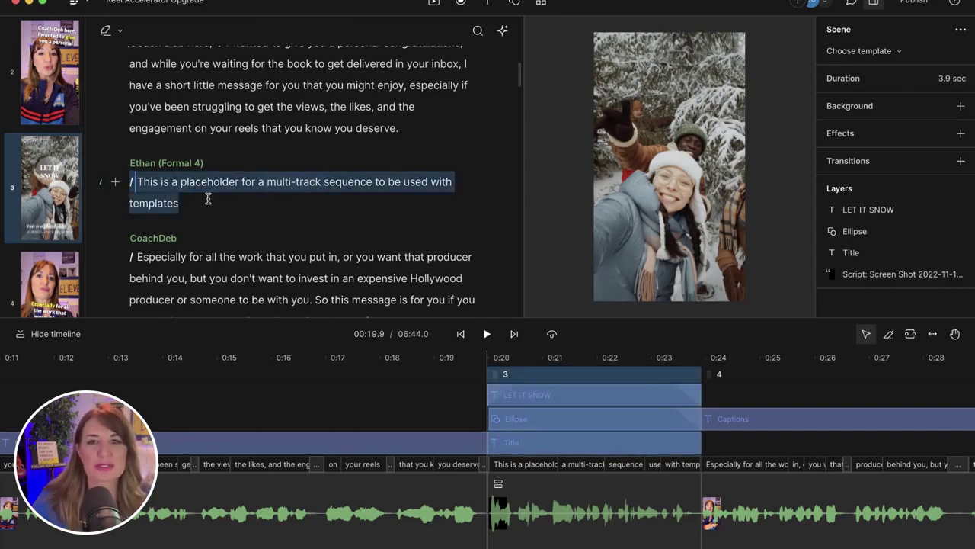
left_click(134, 187)
key("space")
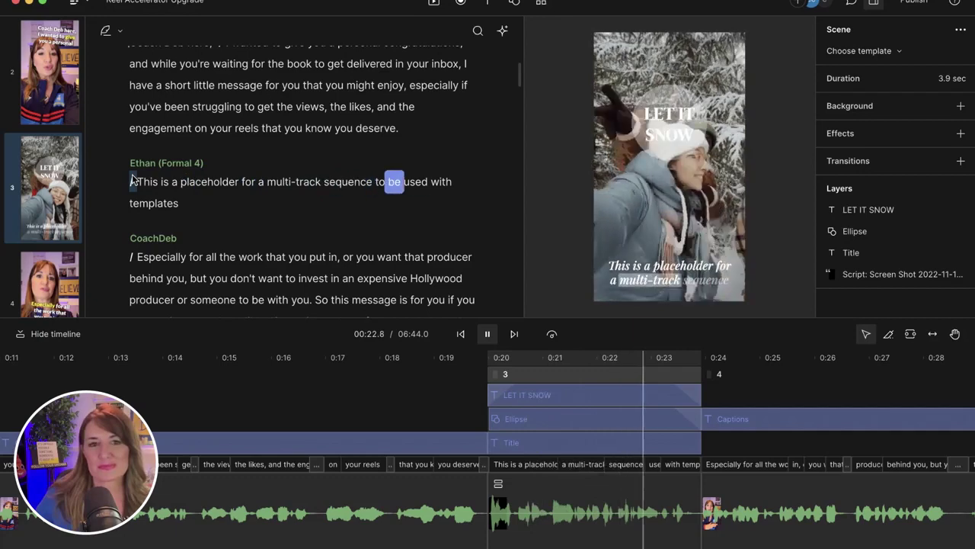
key("space")
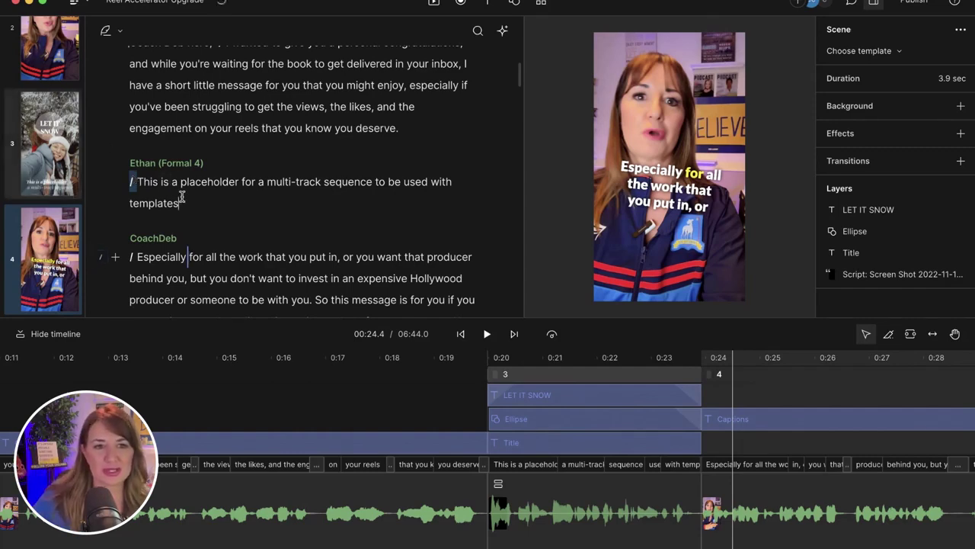
- Delete the sentence "This is a placeholder for a multi-track sequence to be used with templates" from scene 3 and preview the scene
left_click_drag(181, 198, 138, 186)
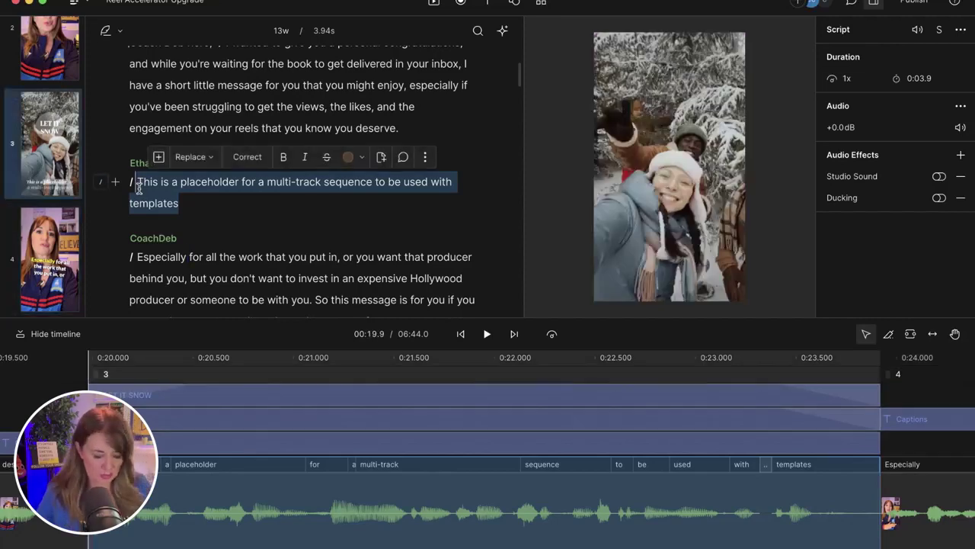
key("alt+Left")
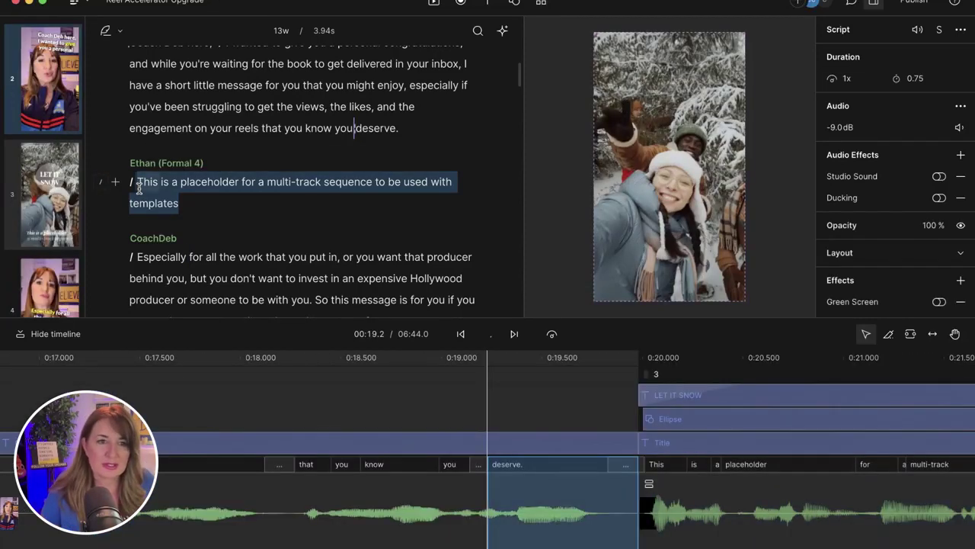
key("BackSpace")
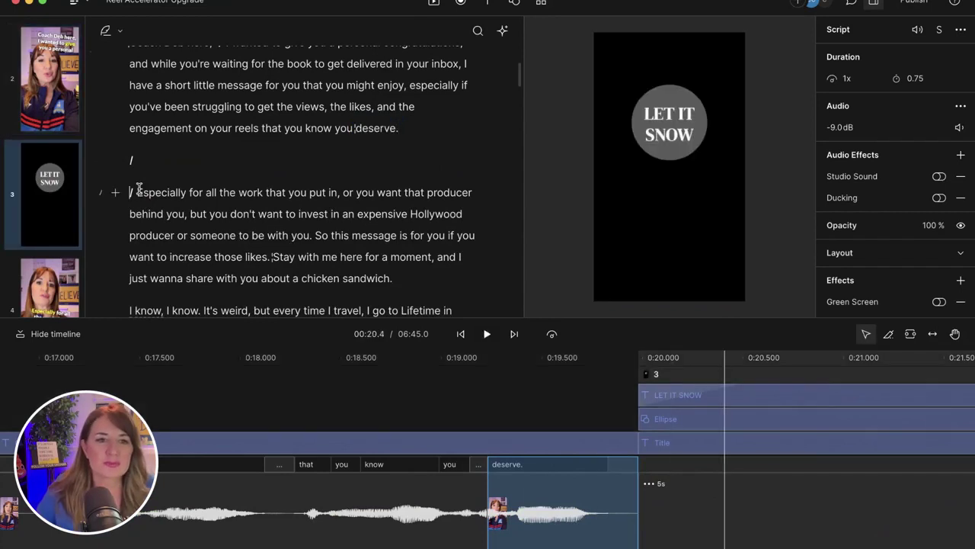
left_click(156, 159)
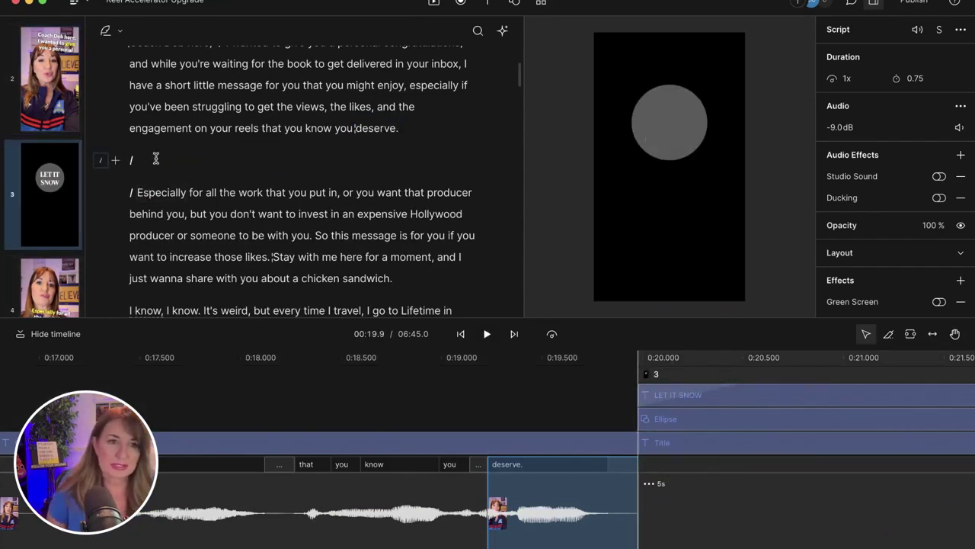
key("space")
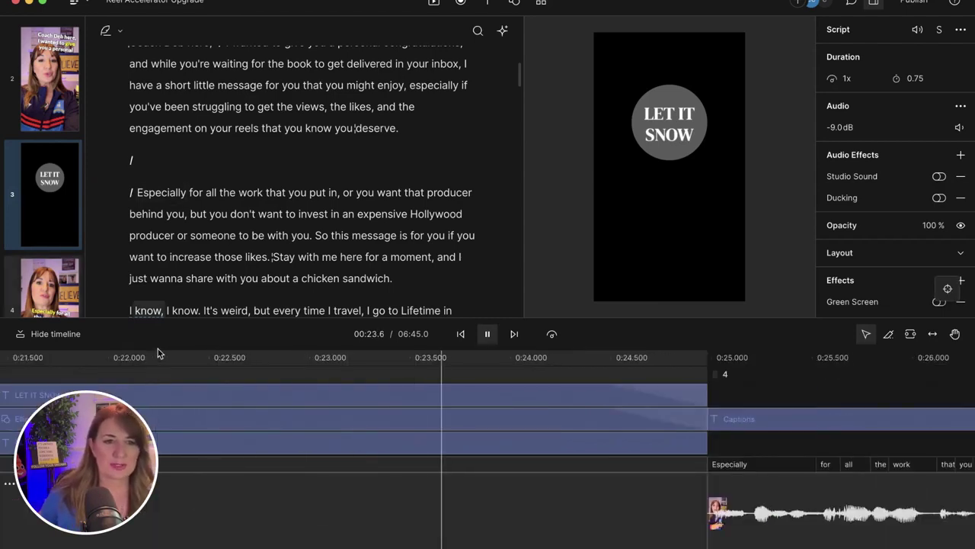
key("space")
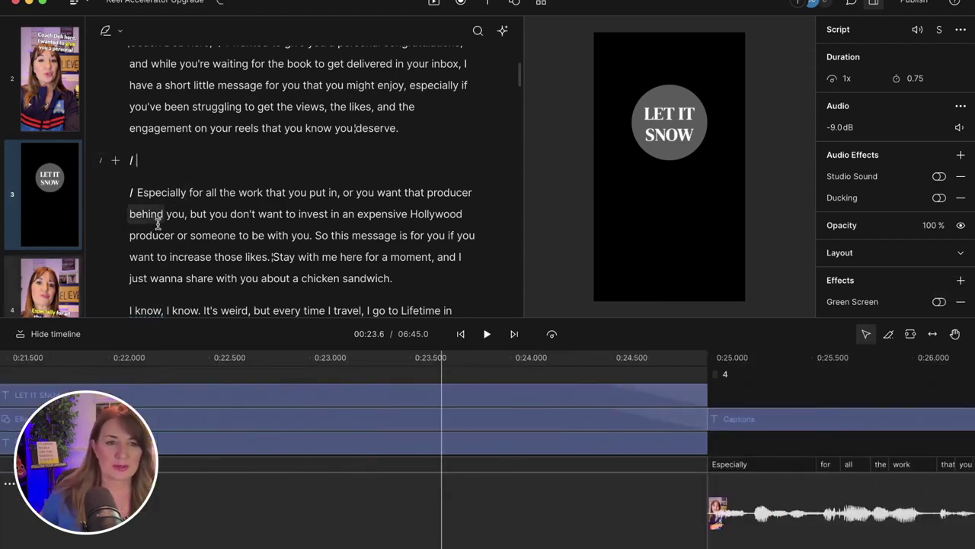
- Replace the LET IT SNOW text in scene 3 with the coach's name
left_click(47, 232)
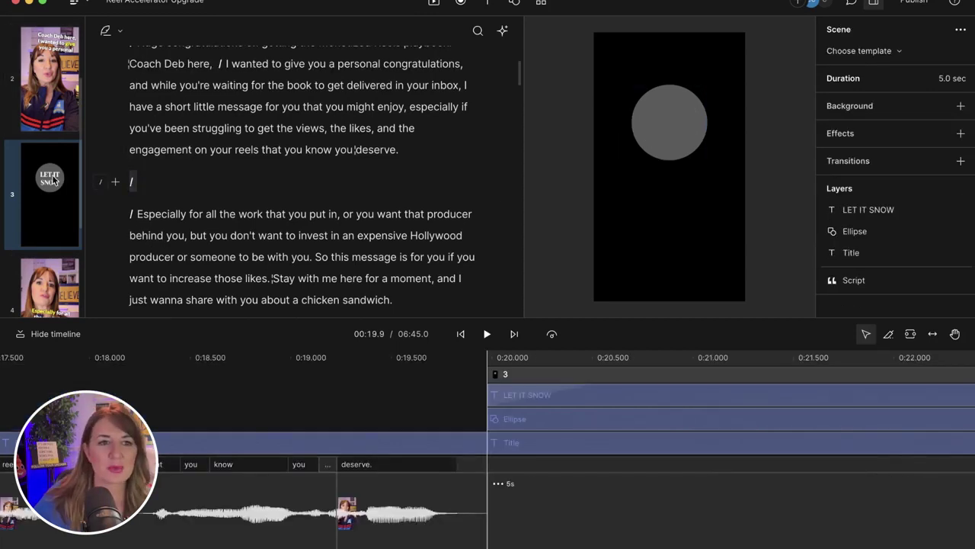
left_click(660, 117)
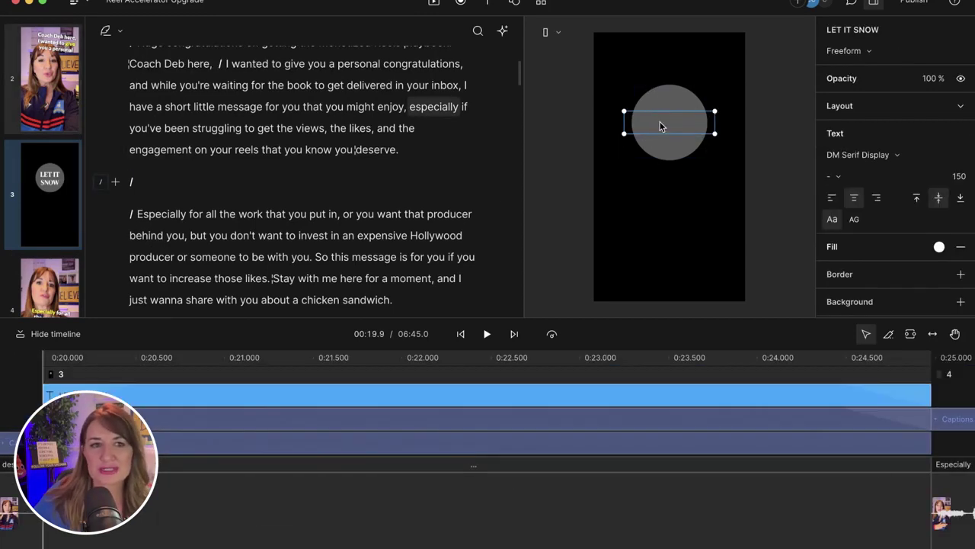
double_click(660, 122)
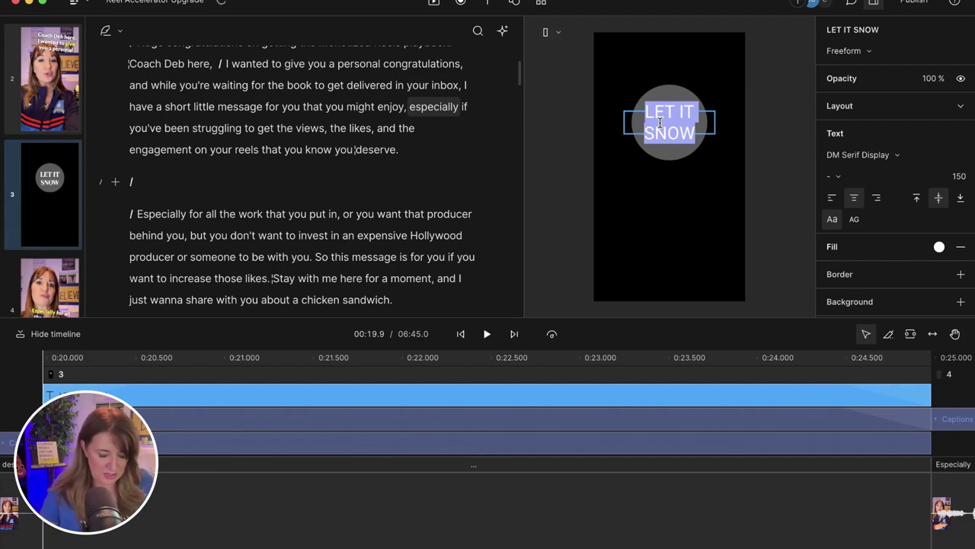
type("CoachDeb")
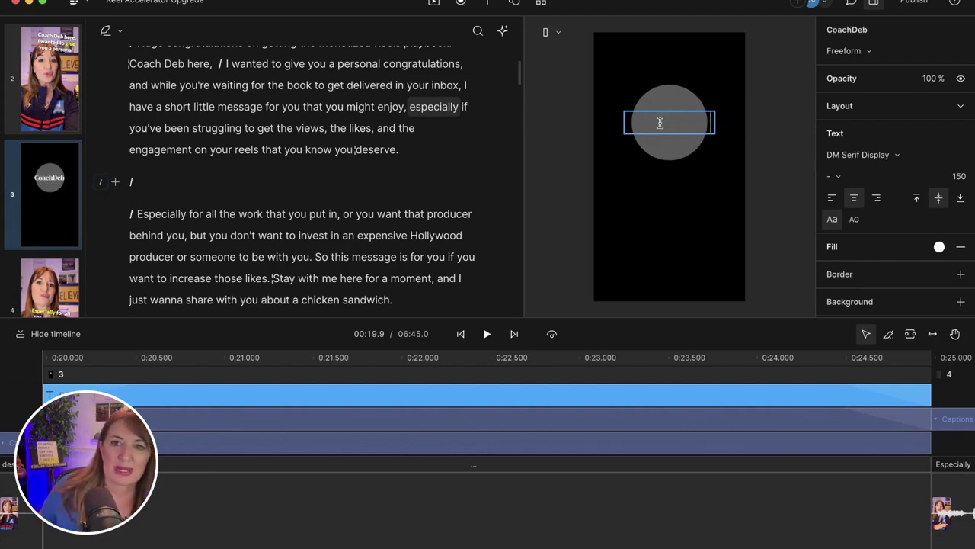
- Delete the circle-titled template scene between "deserve." and "Especially for all the work" from the script
left_click(418, 148)
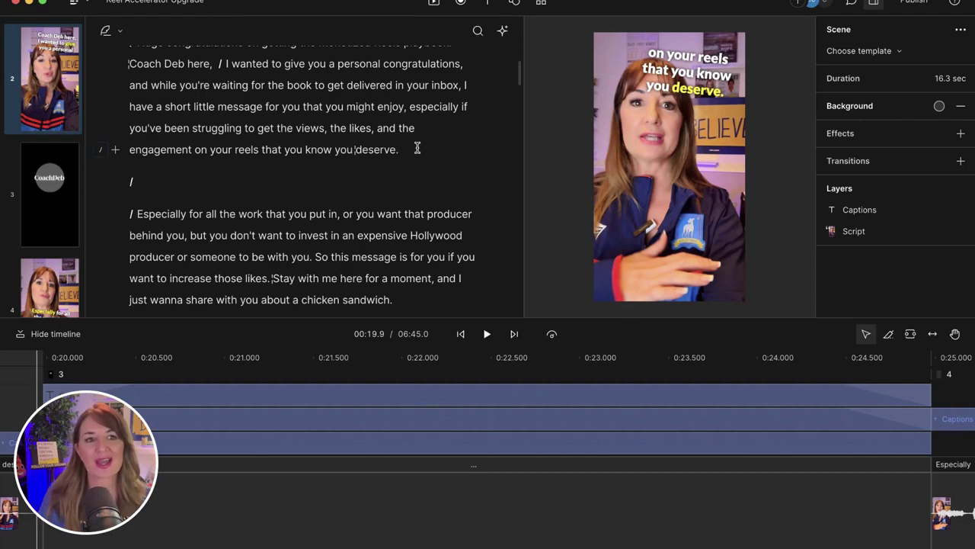
key("Down")
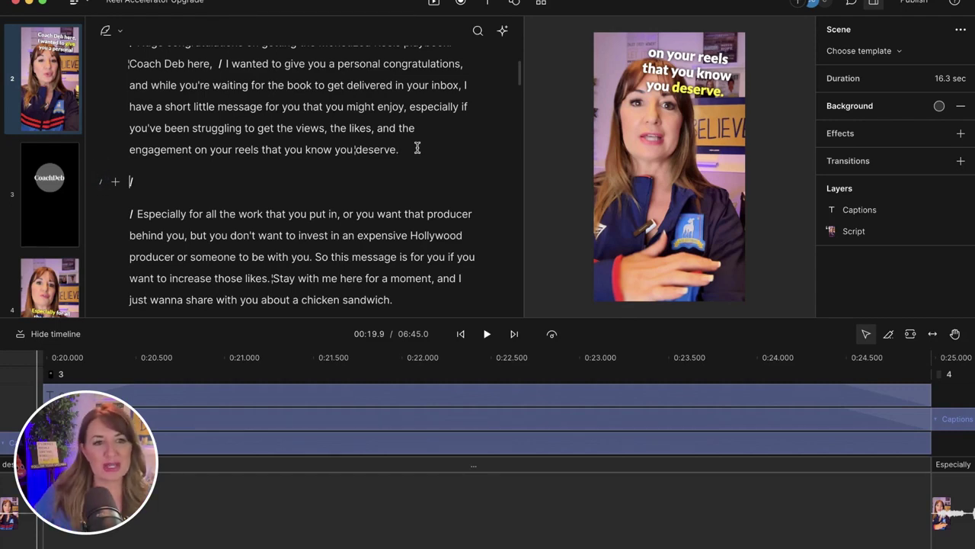
left_click(69, 186)
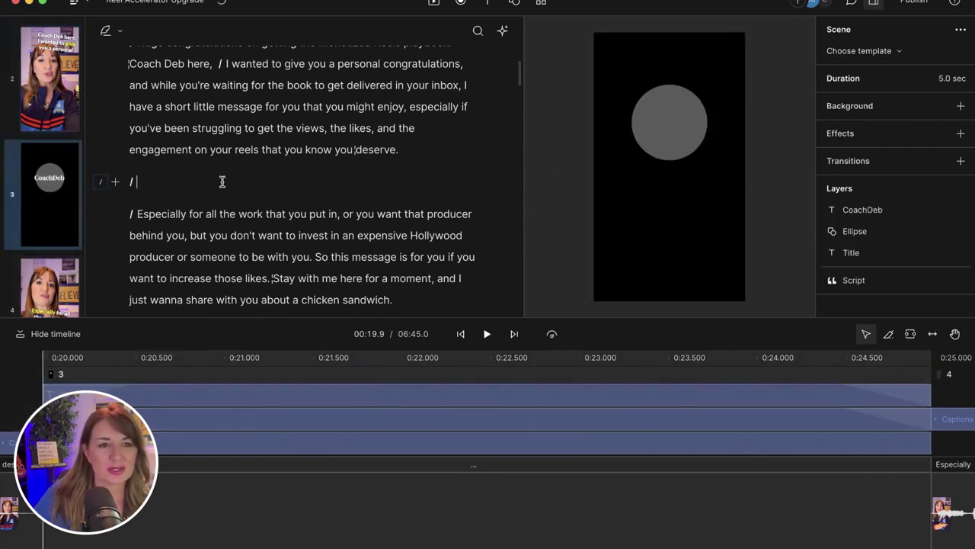
left_click(172, 181)
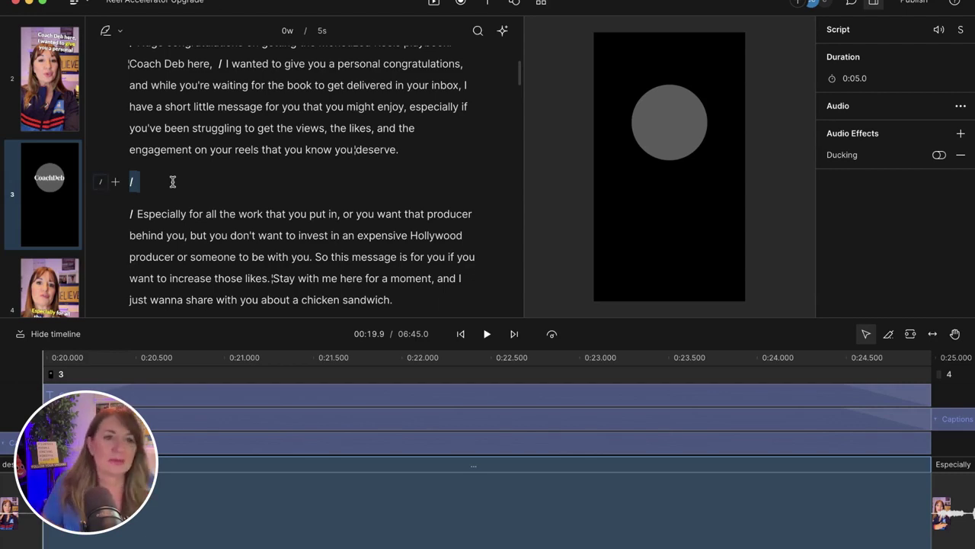
key("BackSpace")
- Insert a blank scene after "engagement on your reels that you know you deserve." and preview it
scroll(124, 174, "up", 3)
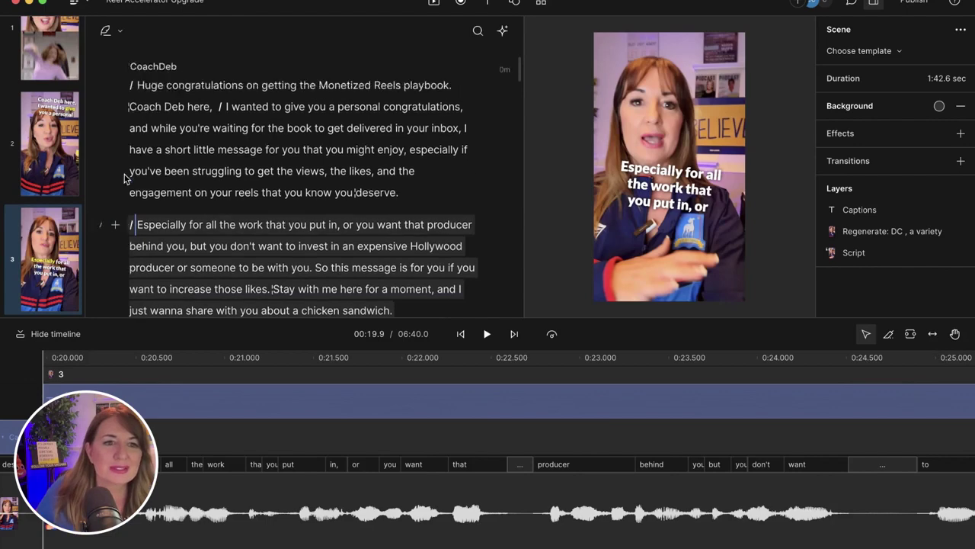
left_click(50, 50)
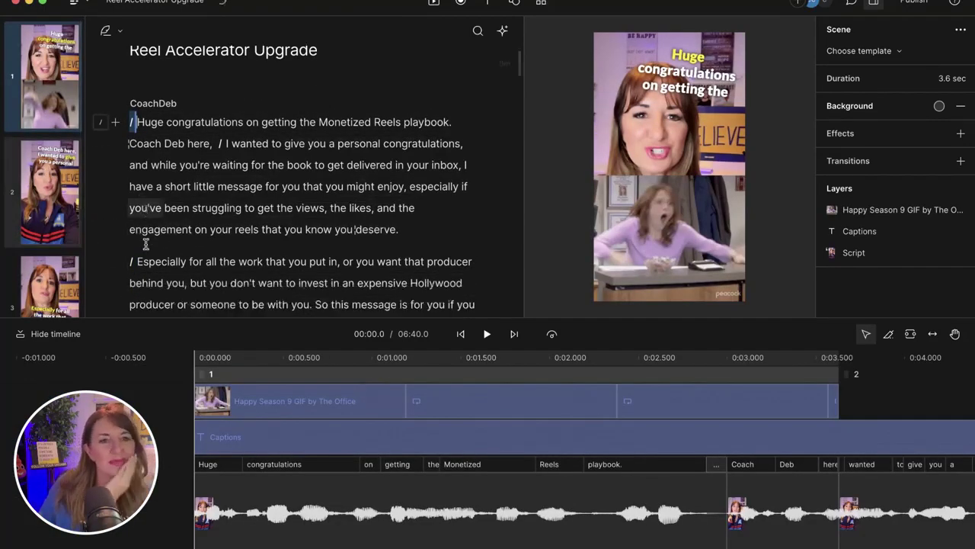
scroll(27, 243, "down", 3)
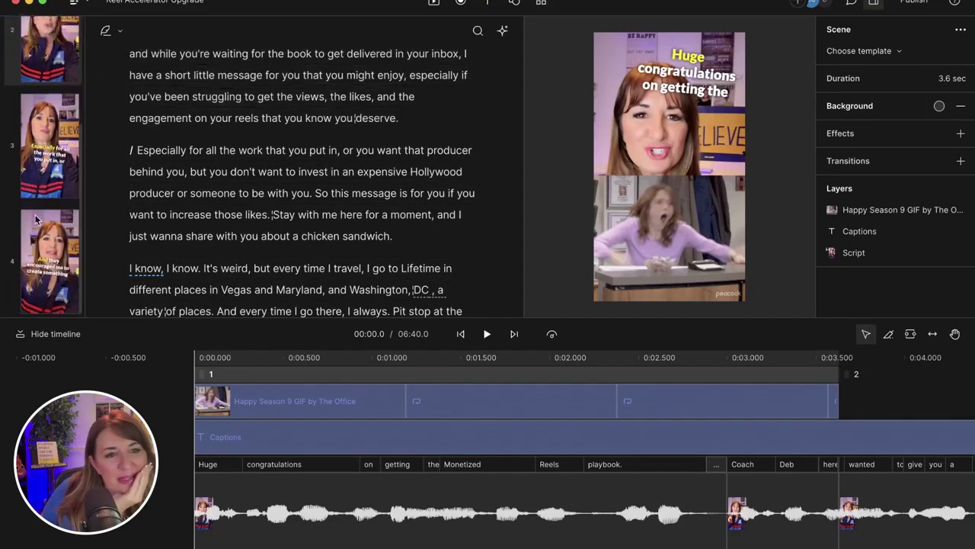
scroll(34, 219, "up", 3)
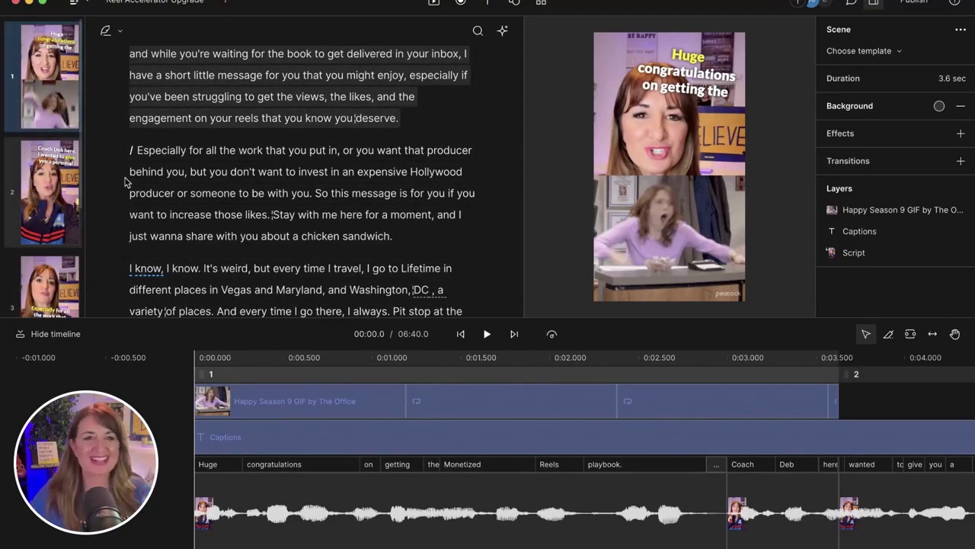
left_click(408, 121)
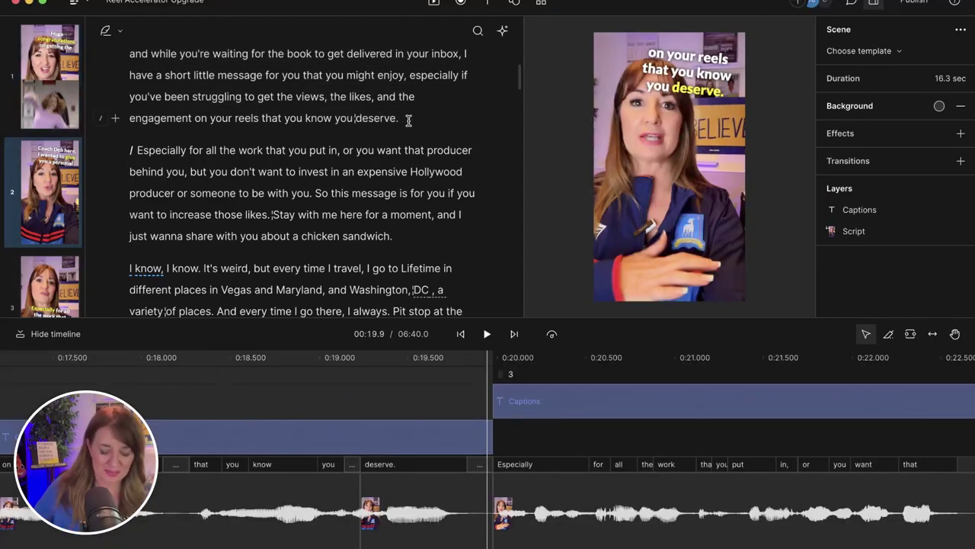
type("/")
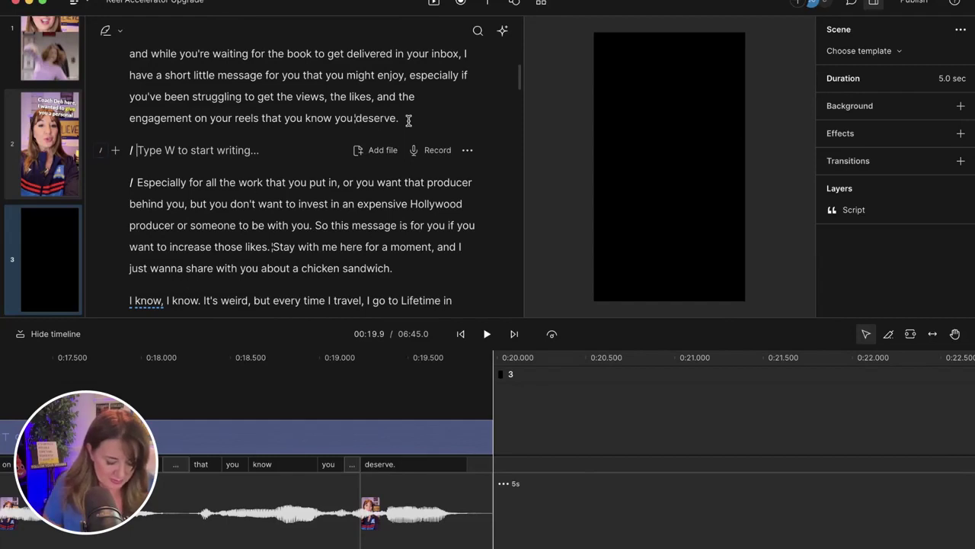
key("space")
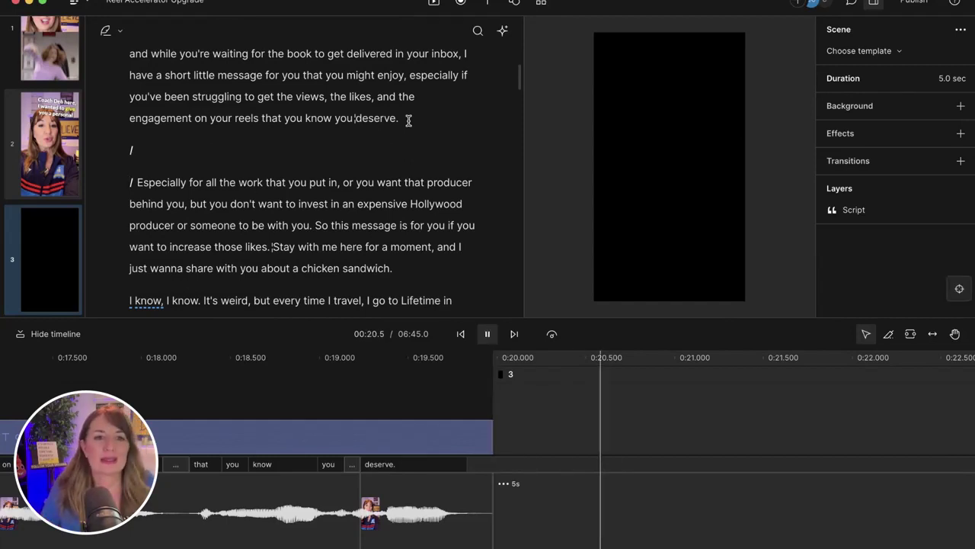
key("space")
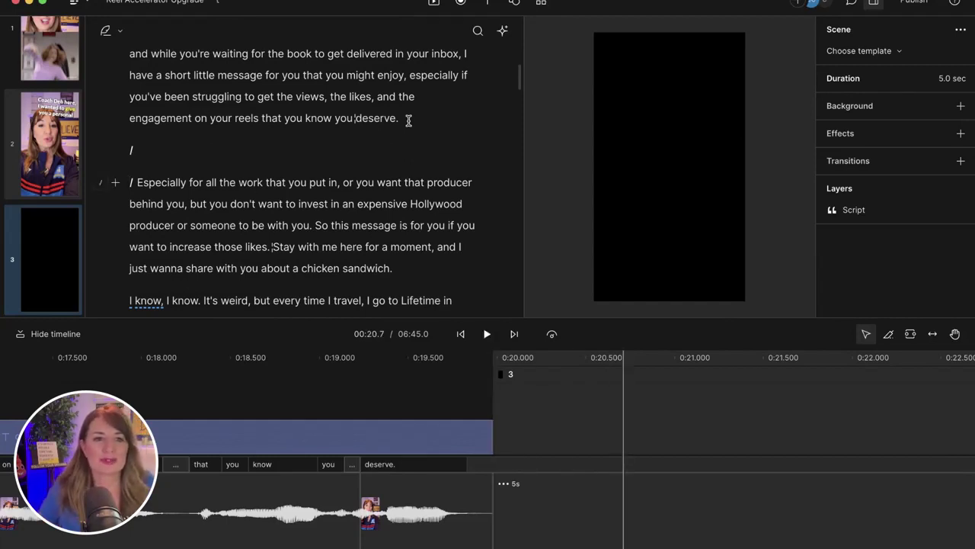
left_click(204, 152)
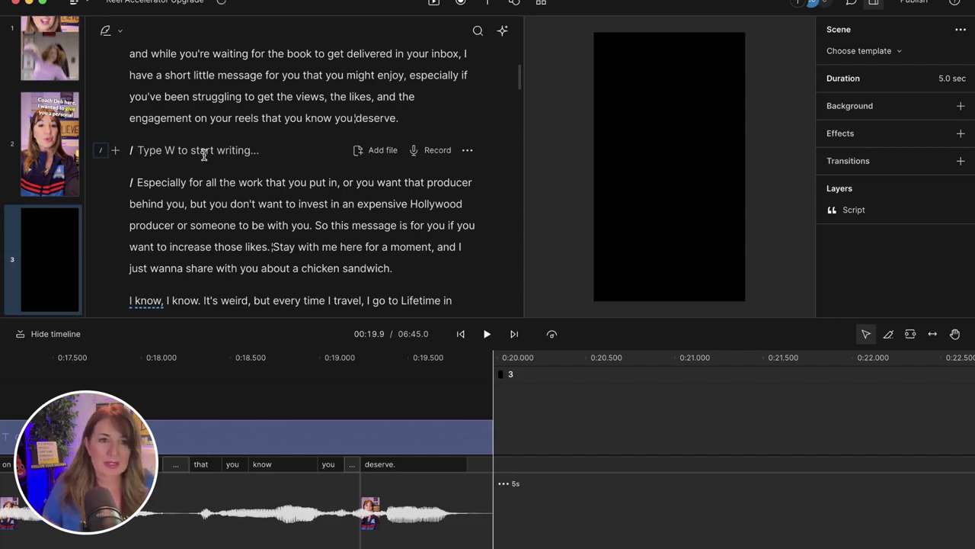
key("space")
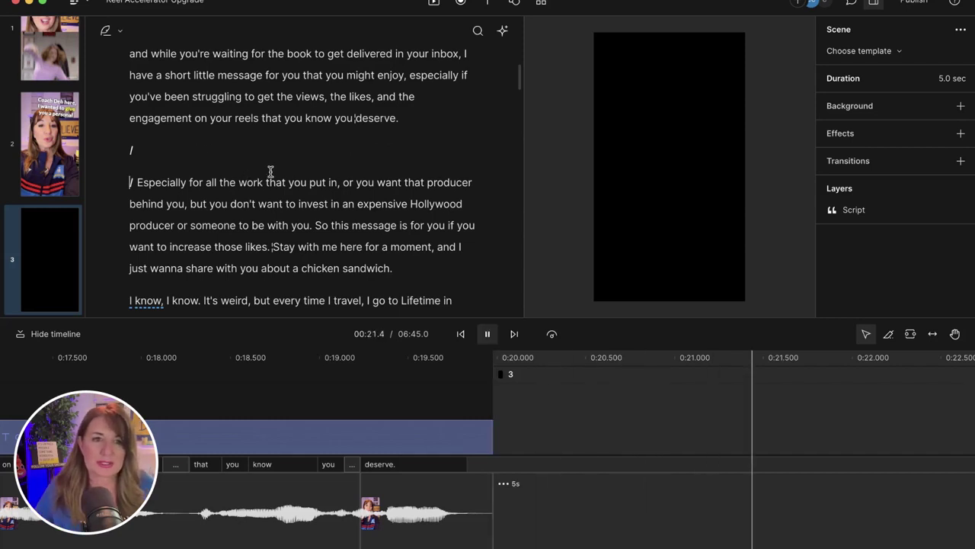
key("space")
left_click(171, 138)
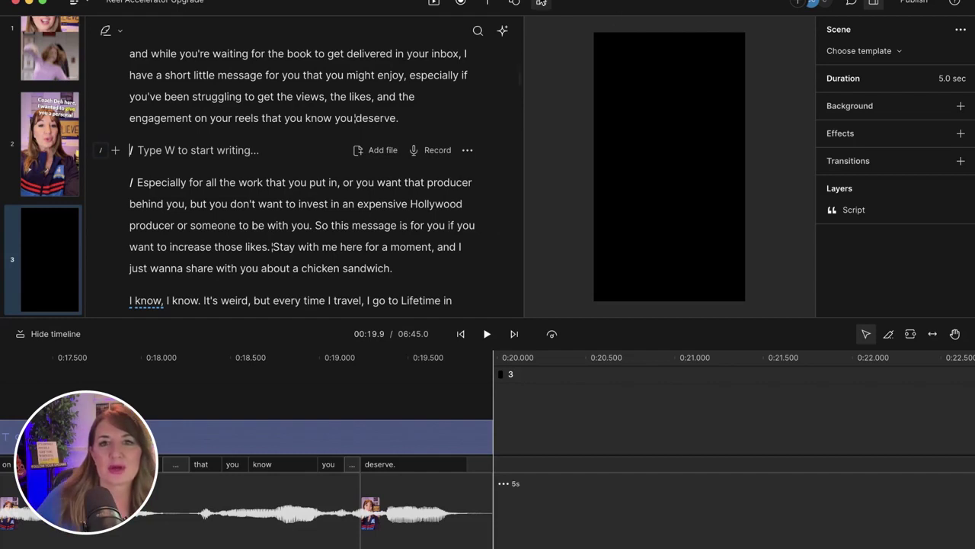
- Apply the Dill Intro template from the gallery's Intros category to the blank scene 3
left_click(541, 3)
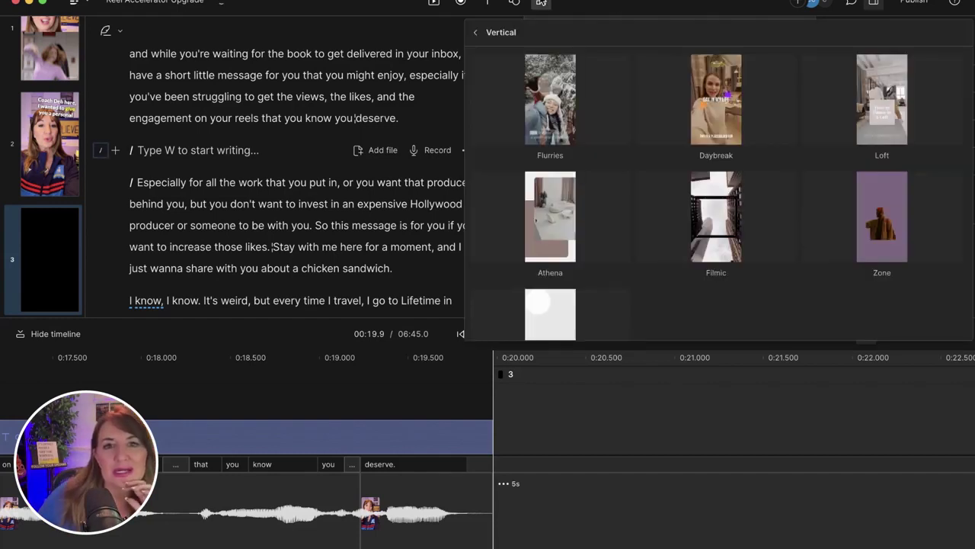
left_click(474, 36)
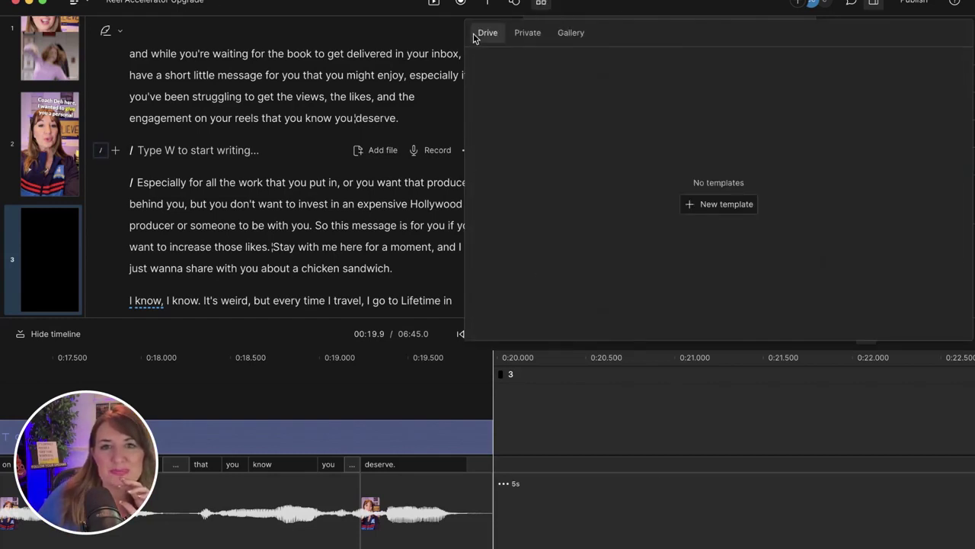
left_click(515, 3)
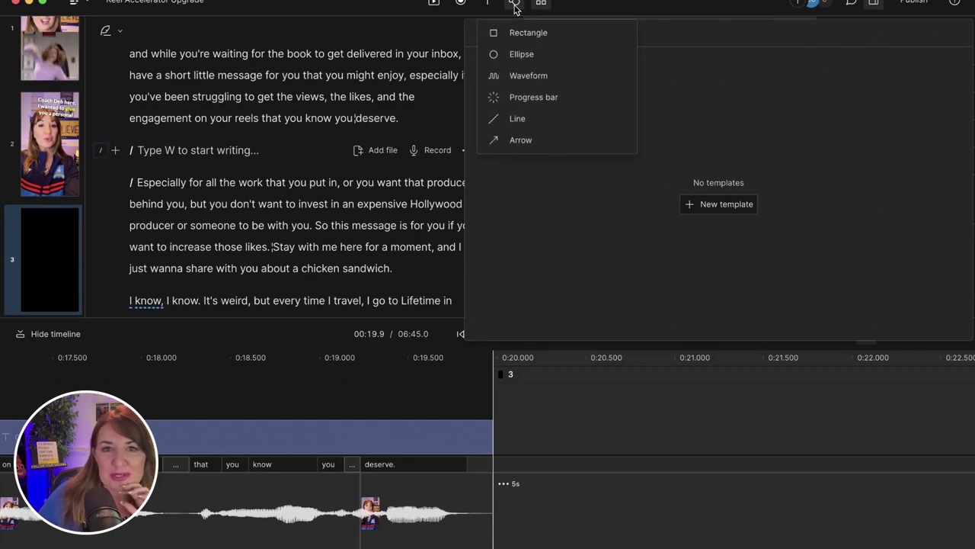
left_click(540, 4)
left_click(540, 4)
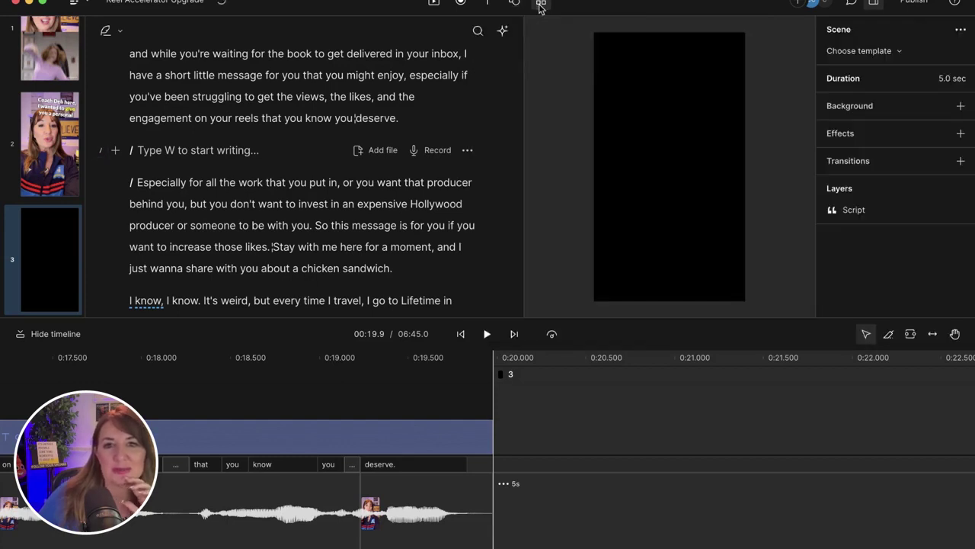
left_click(540, 4)
left_click(571, 32)
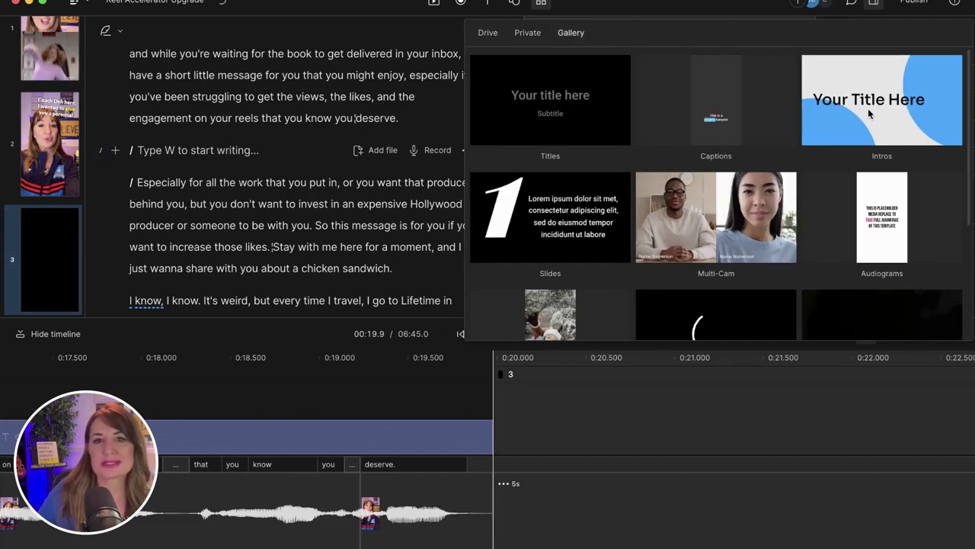
scroll(869, 113, "down", 5)
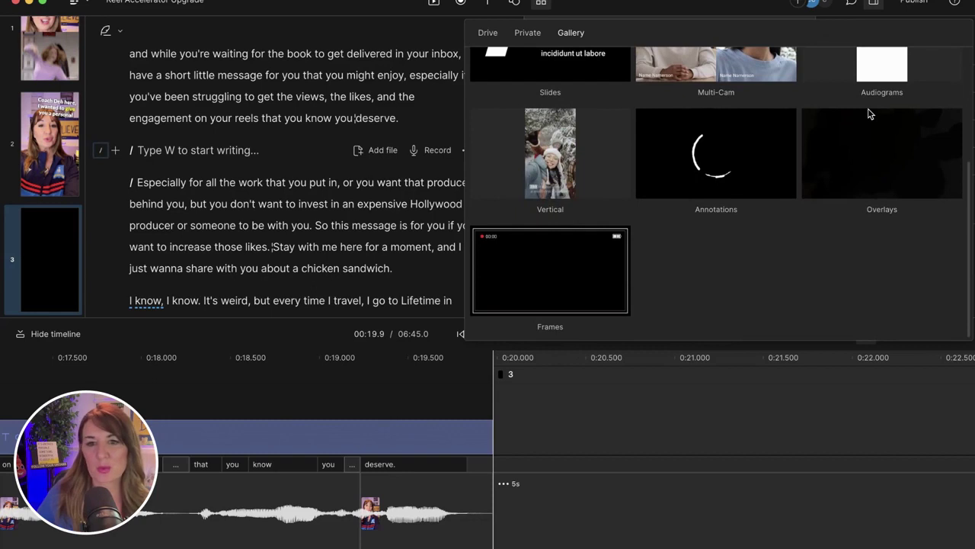
scroll(870, 112, "up", 5)
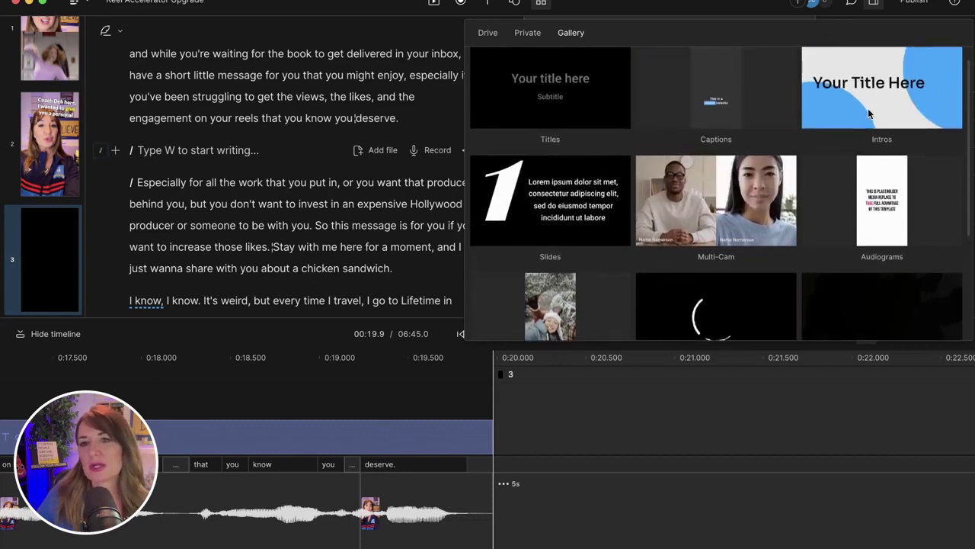
left_click(868, 86)
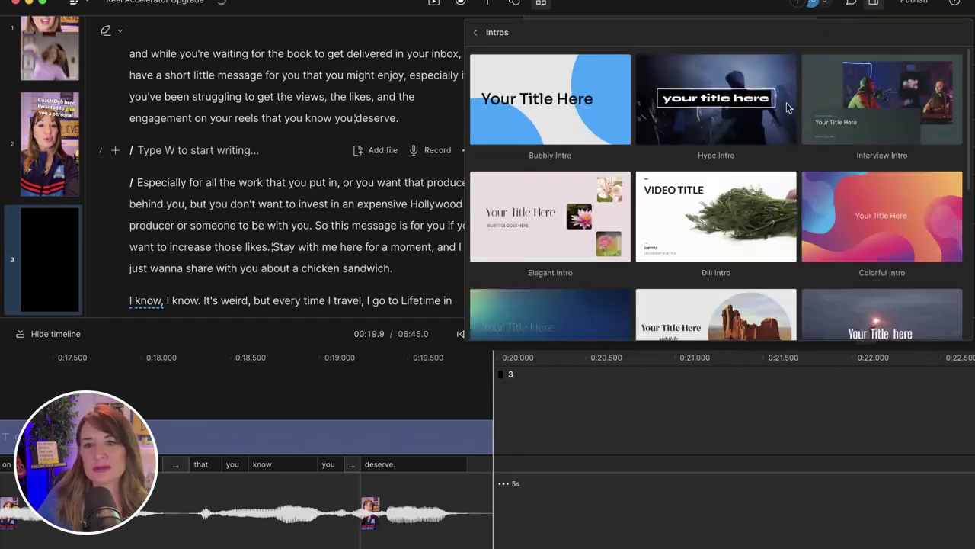
scroll(772, 187, "down", 4)
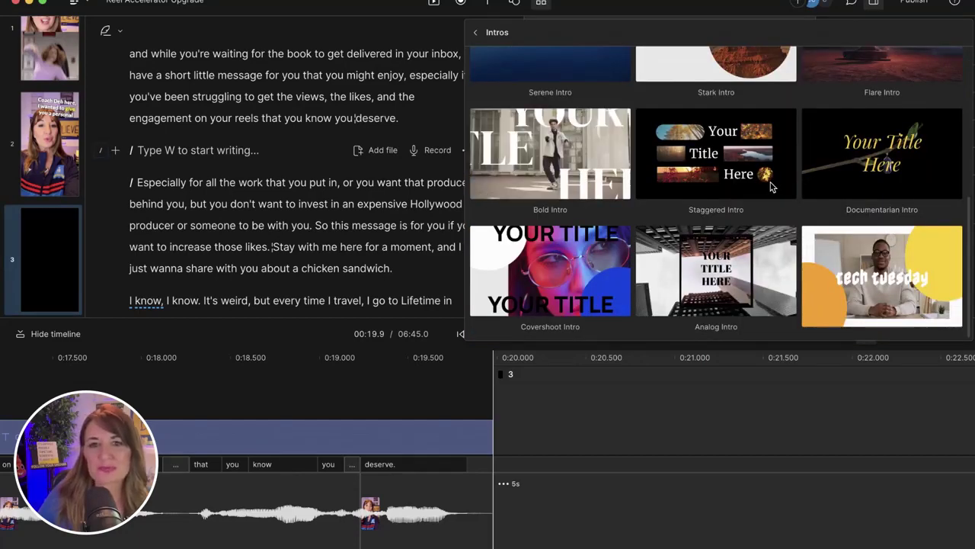
scroll(770, 187, "up", 4)
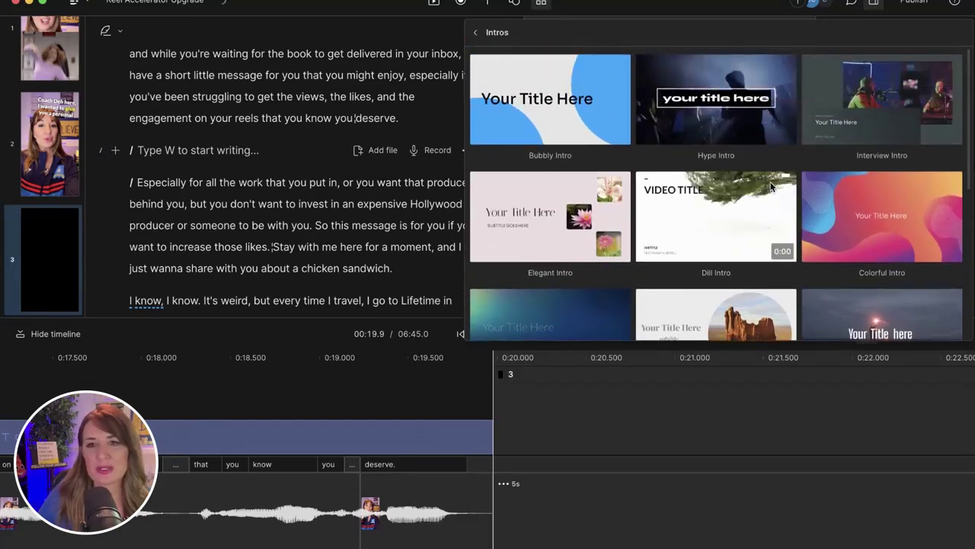
left_click(770, 185)
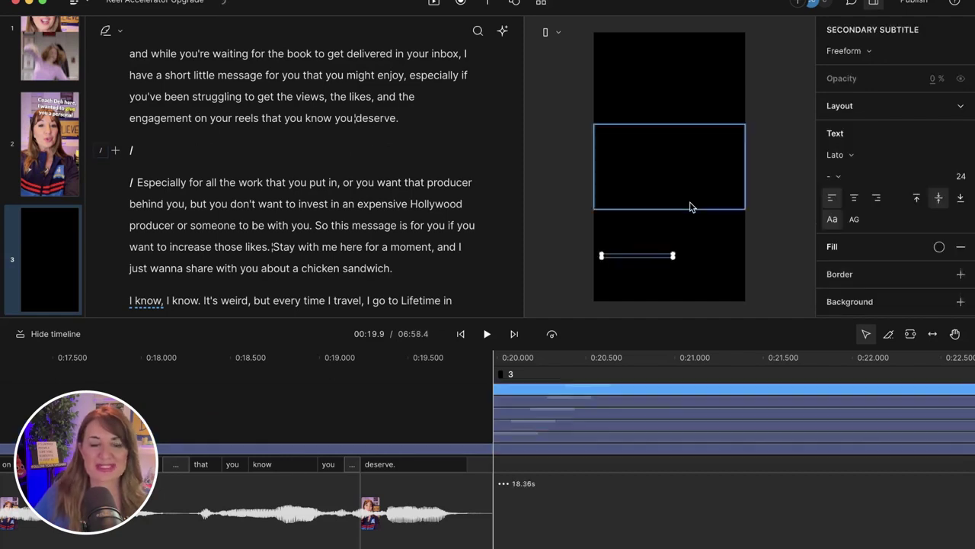
- Examine the Dill Intro layers in scene 3, including its background clip, subtitles, rectangles and video title
left_click(661, 178)
left_click(661, 181)
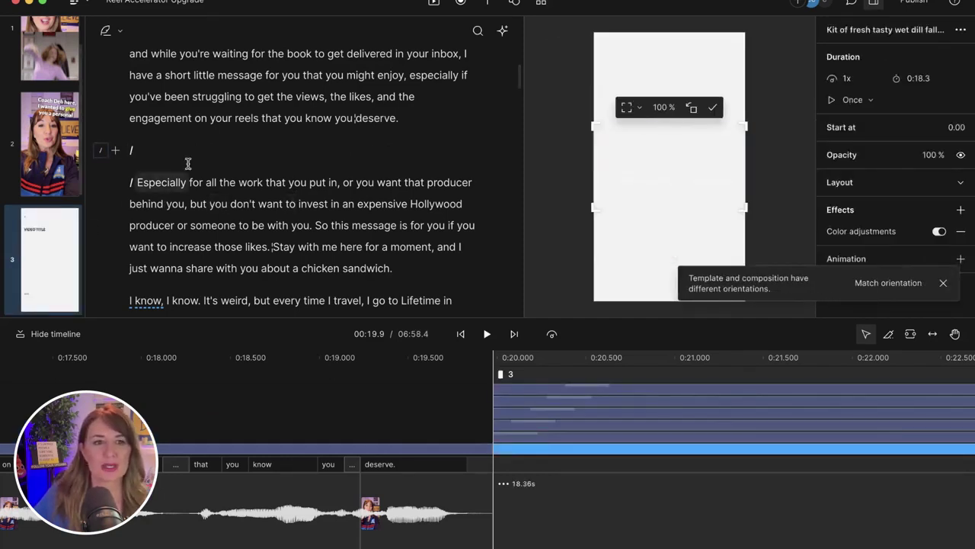
left_click(162, 157)
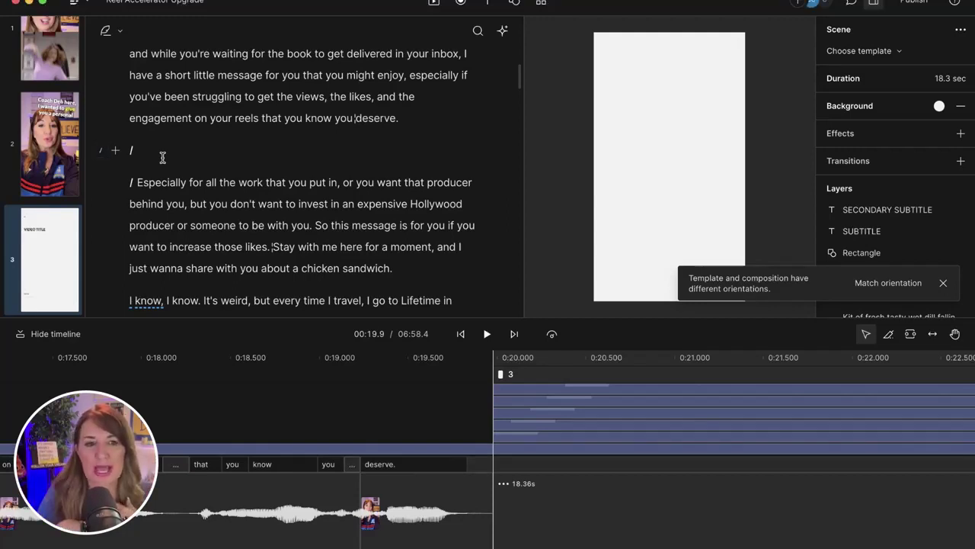
left_click(530, 387)
left_click(528, 398)
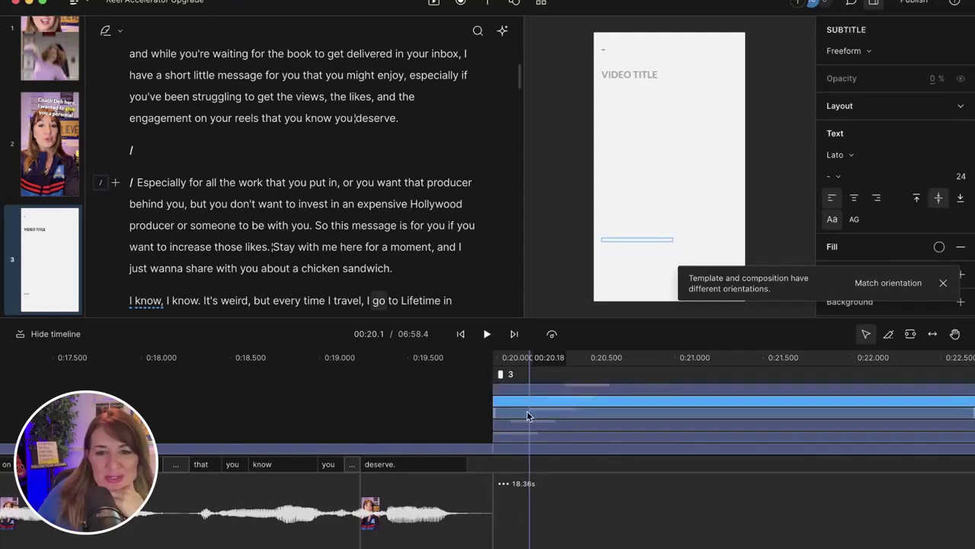
left_click(526, 411)
left_click(524, 427)
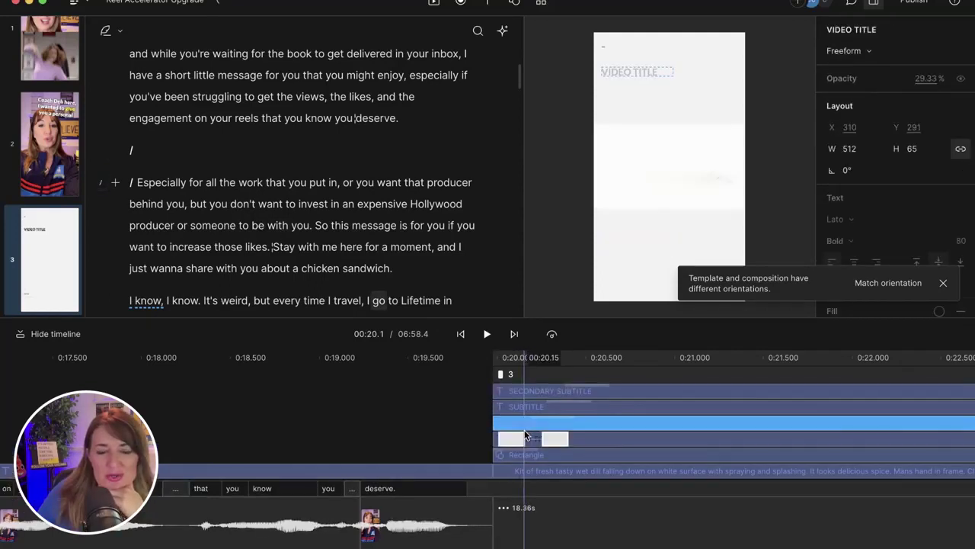
left_click(582, 443)
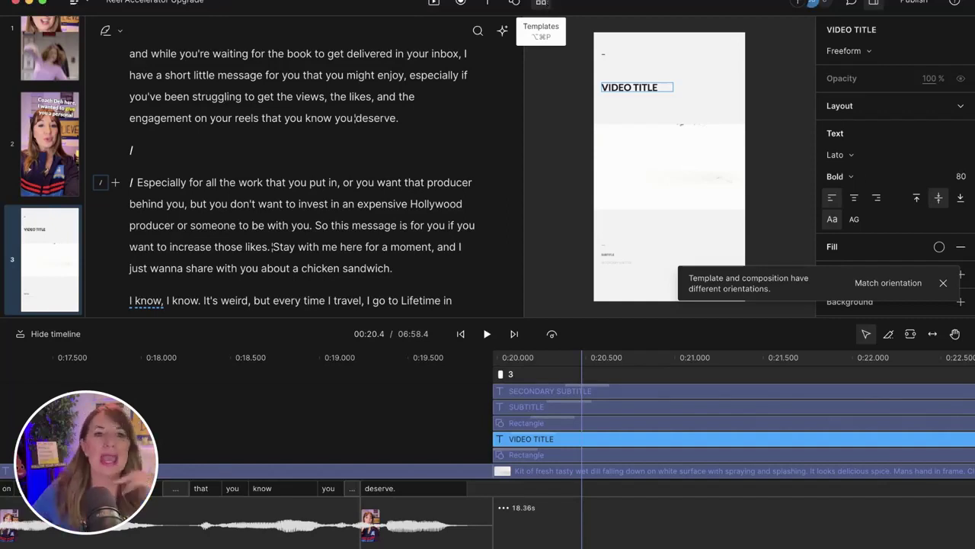
scroll(208, 80, "down", 10)
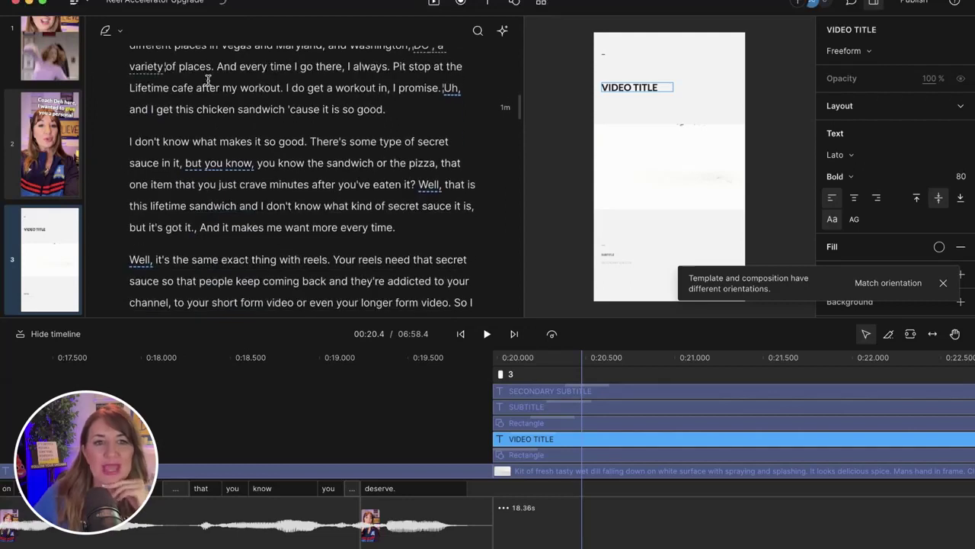
scroll(208, 80, "down", 1)
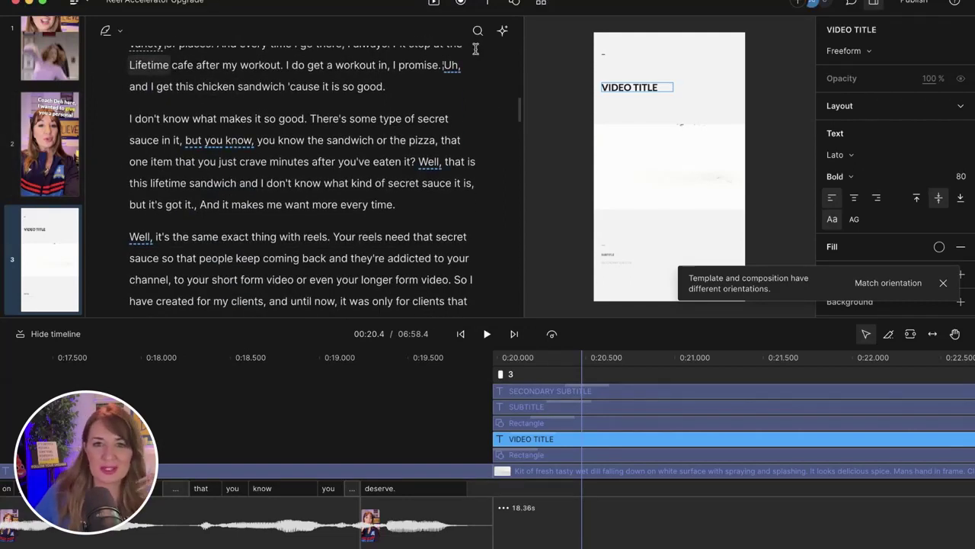
left_click(502, 32)
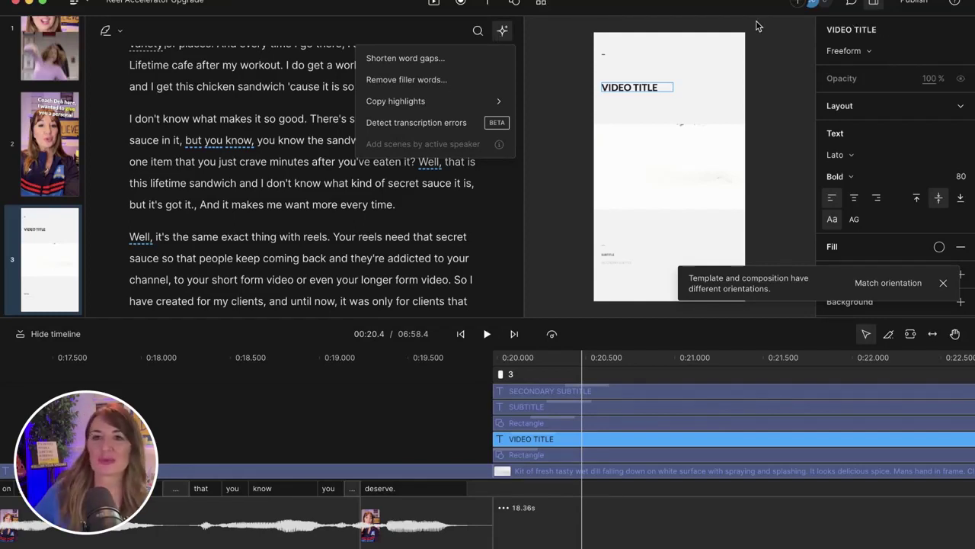
left_click(734, 11)
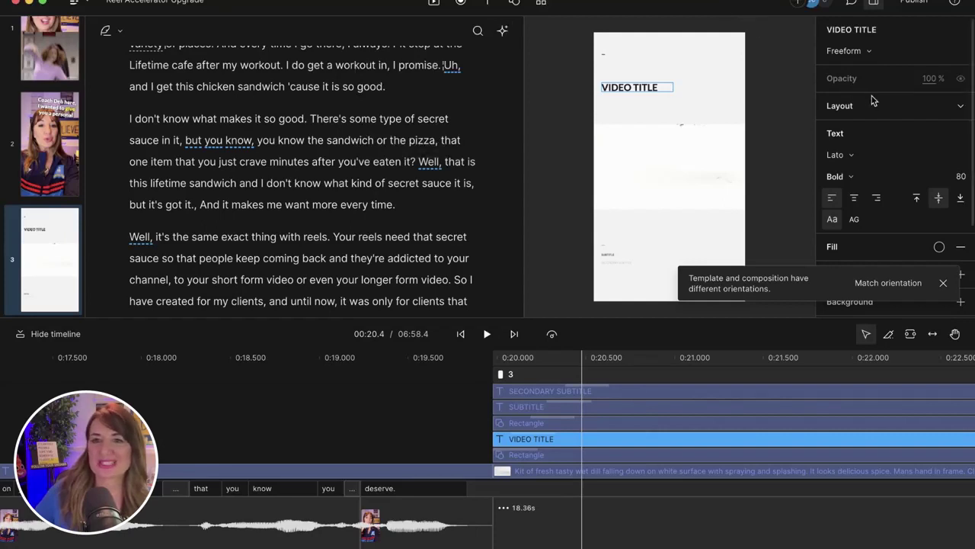
- Review the VIDEO TITLE layer's text type options and properties, and dismiss the template orientation notice
left_click(872, 50)
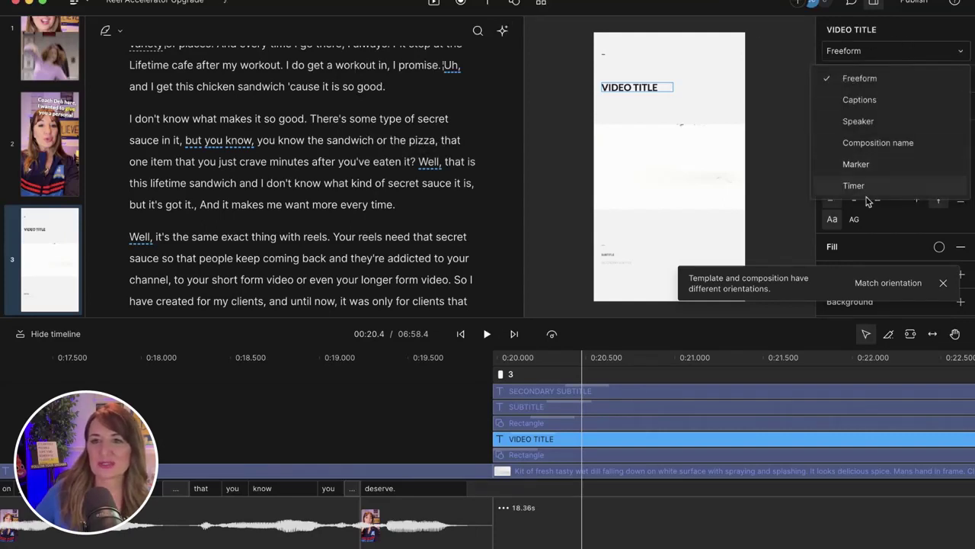
left_click(943, 284)
scroll(910, 242, "down", 3)
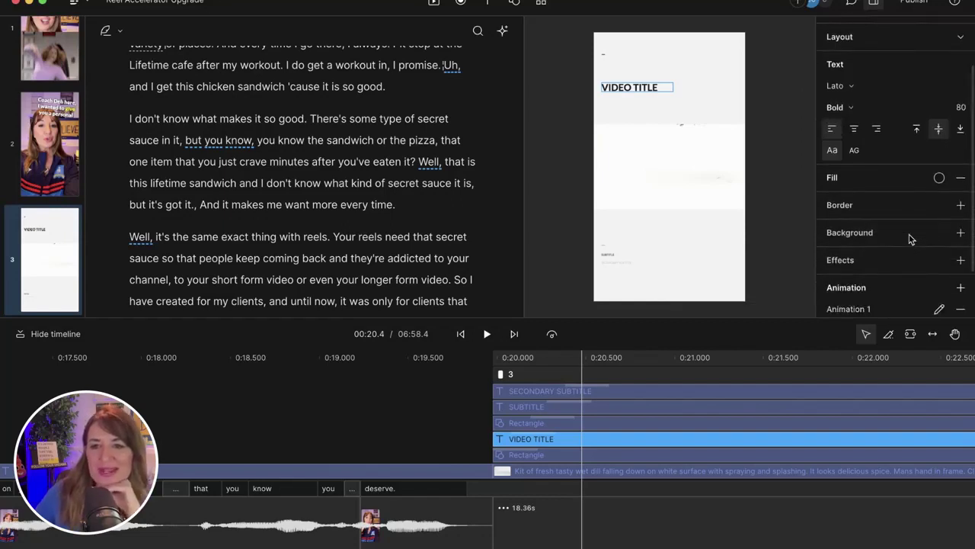
scroll(871, 226, "up", 3)
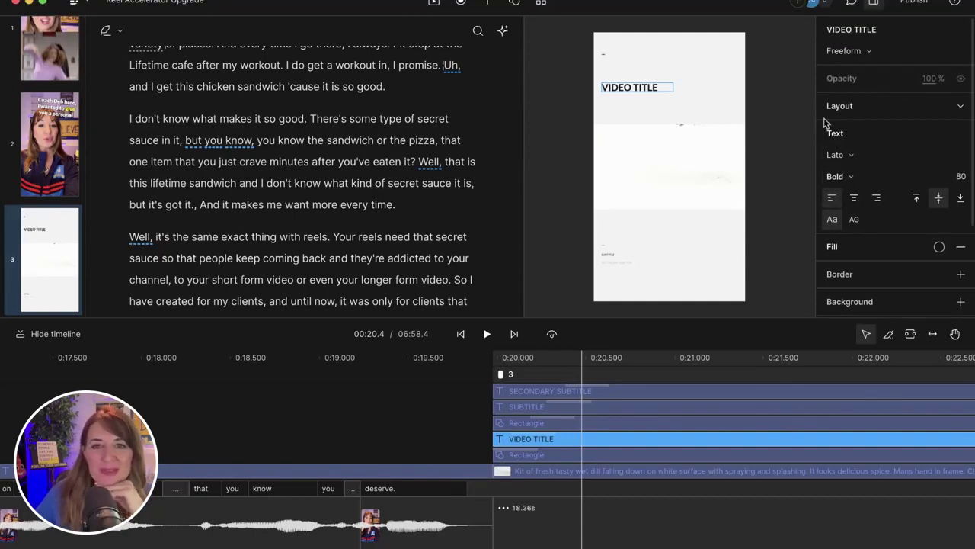
left_click(540, 5)
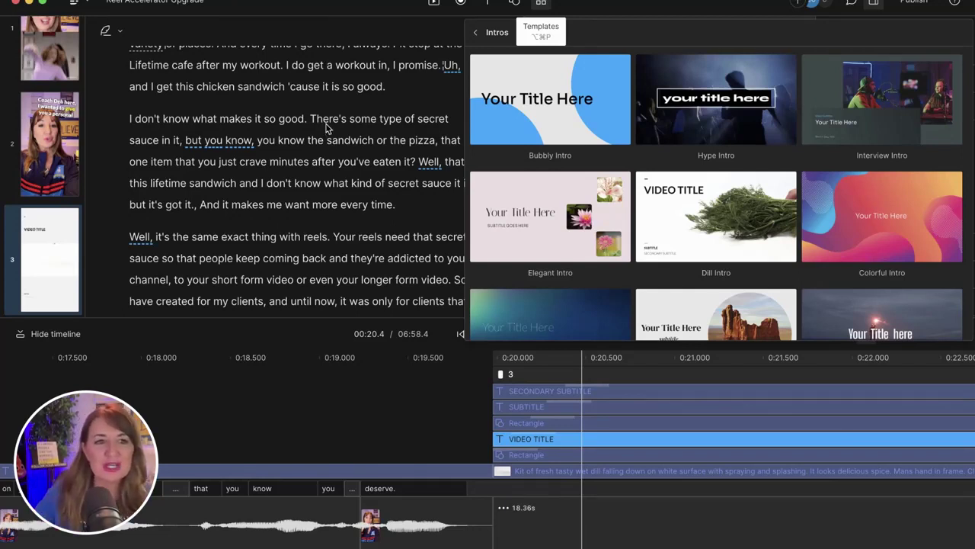
left_click(32, 292)
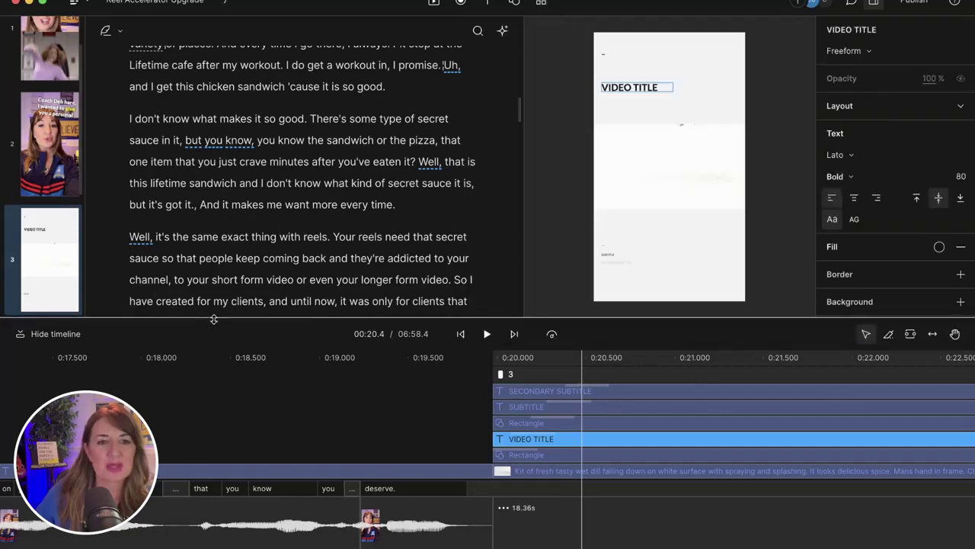
- Shrink the timeline to enlarge the script area and start a new scene before "Well, it's the same exact thing with reels."
left_click_drag(214, 319, 214, 422)
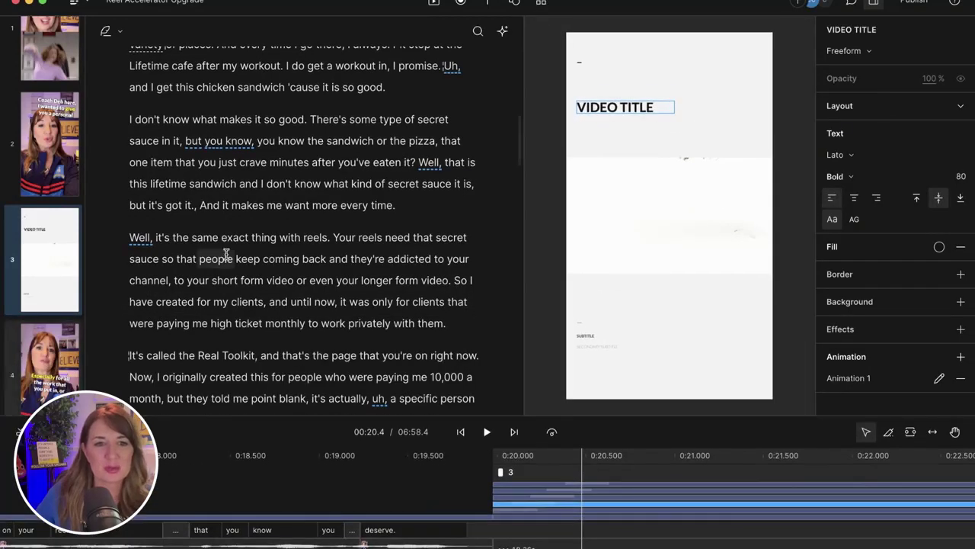
left_click(414, 207)
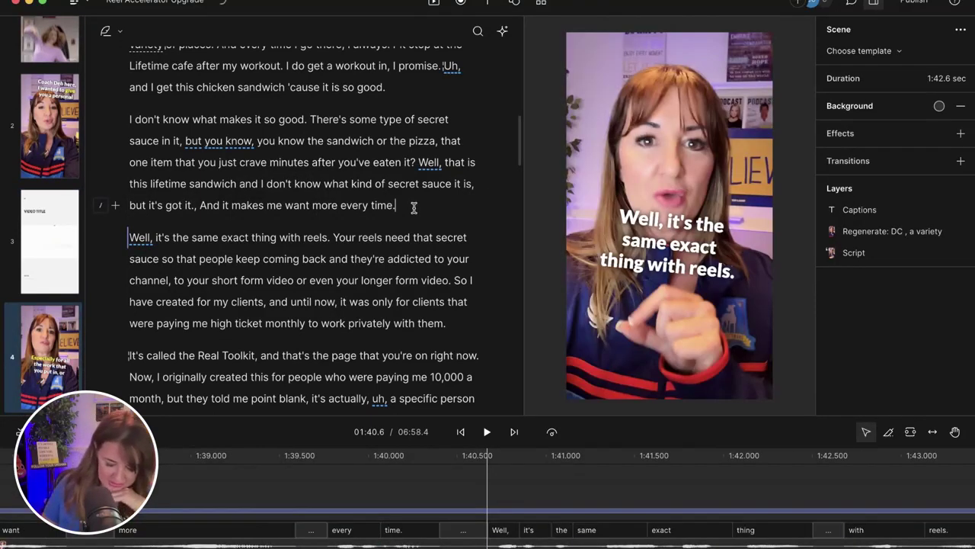
key("slash")
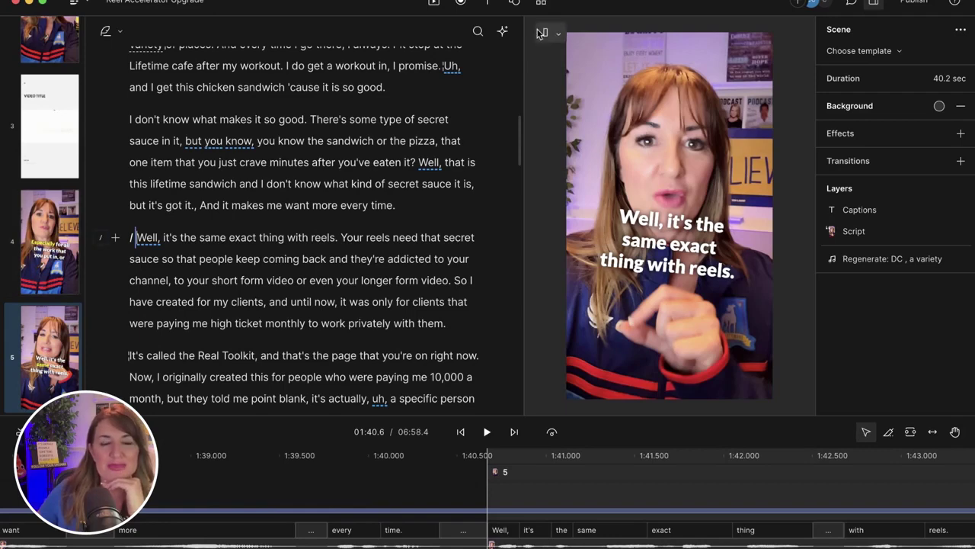
- Search the stock videos for "chicken sandwich" in place of the earlier GIF search term
left_click(435, 3)
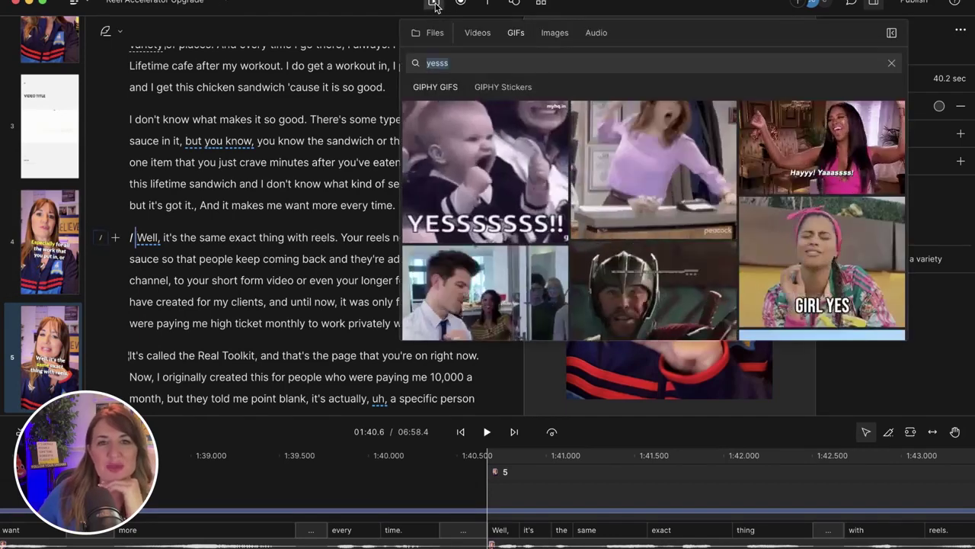
left_click(465, 34)
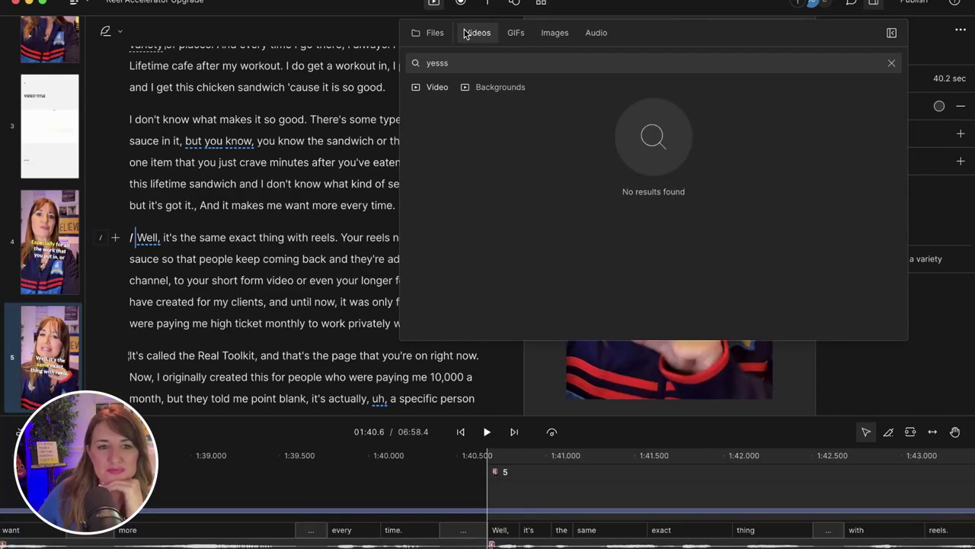
double_click(461, 62)
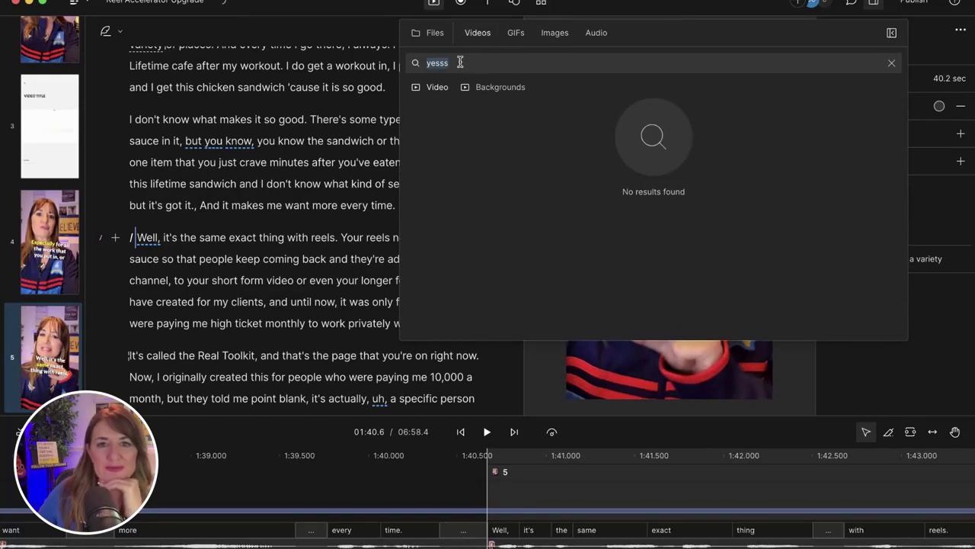
key("BackSpace")
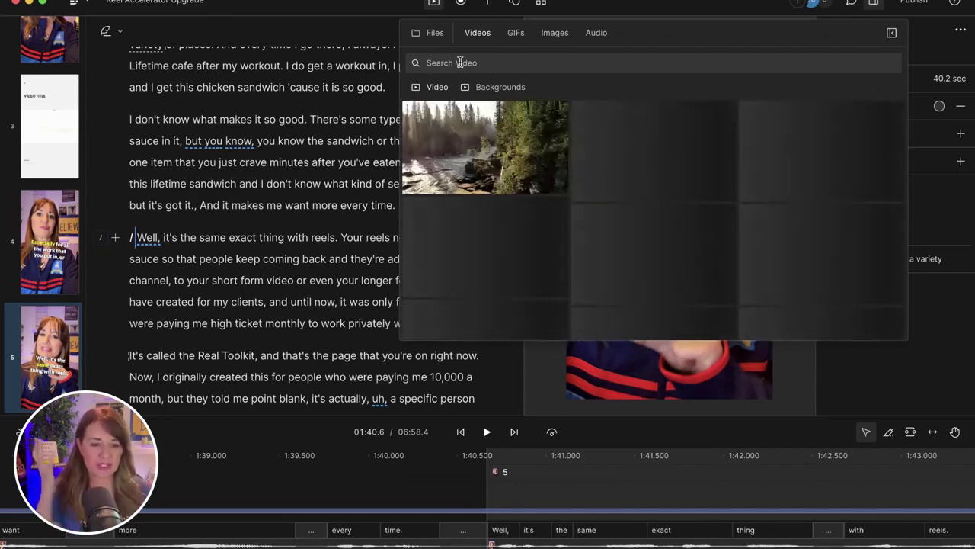
type("dhi")
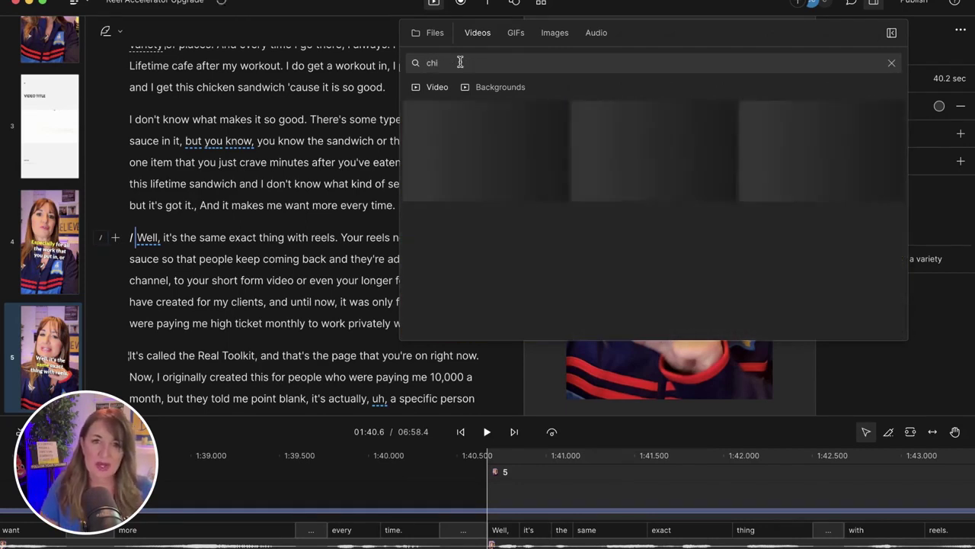
type("cken")
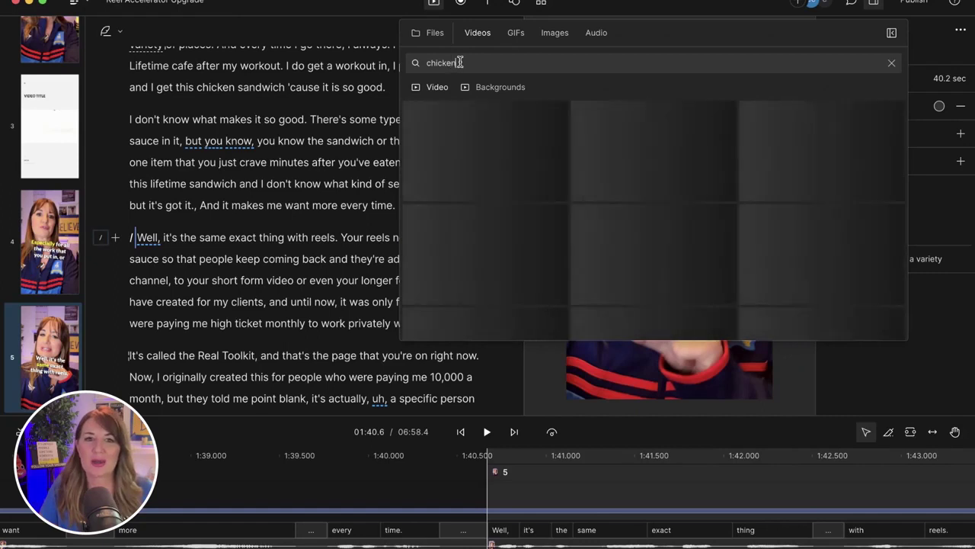
type(" sandwish")
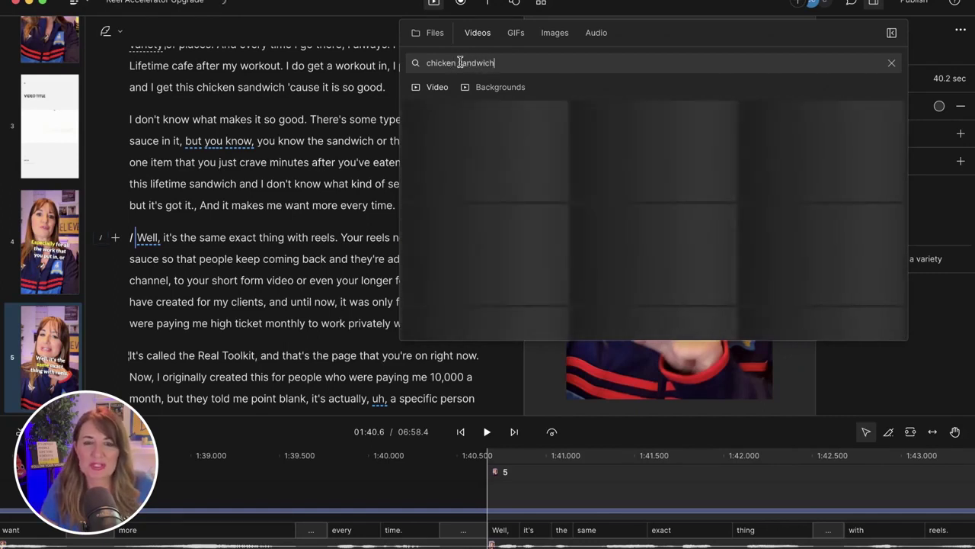
- Add the stock video of a chef cooking a burger from the "chicken sandwich" search, and cut it from the current scene
key("BackSpace")
key("BackSpace")
type("ch")
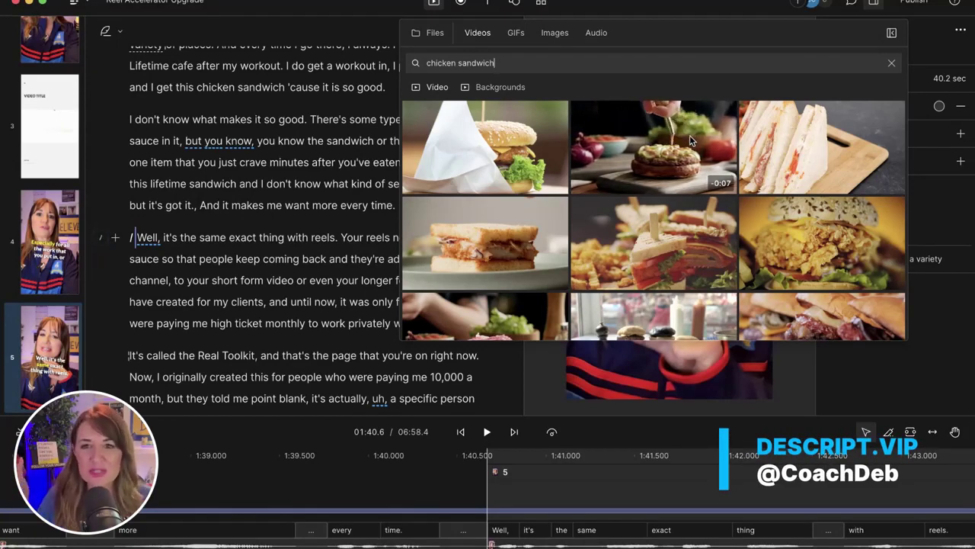
left_click(656, 155)
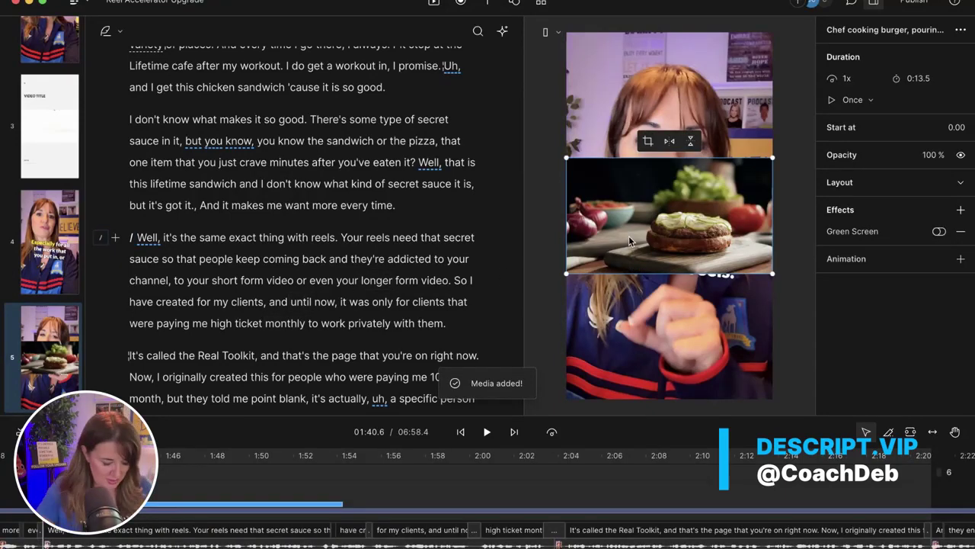
key("Delete")
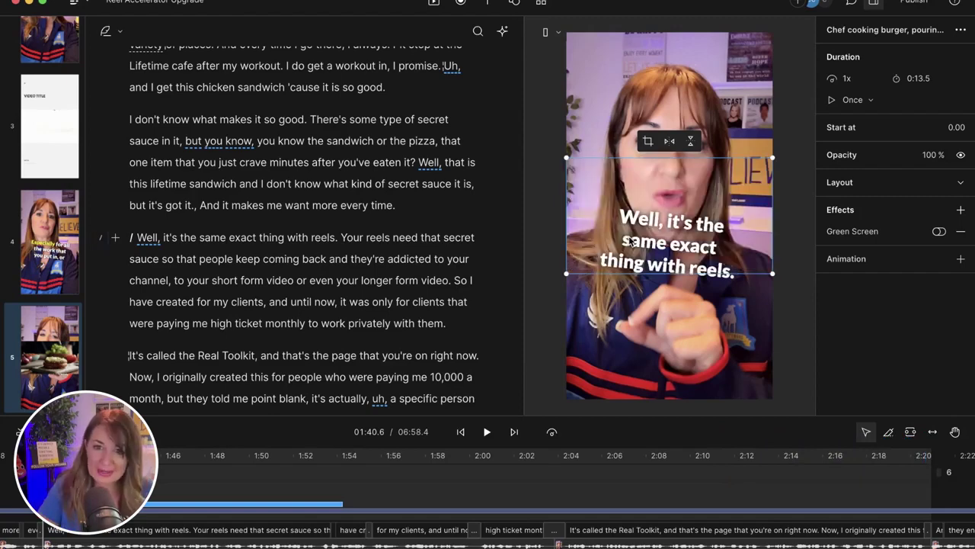
- Look through the script for the passage about the chicken sandwich where the burger clip fits
scroll(315, 244, "down", 1)
scroll(314, 245, "down", 10)
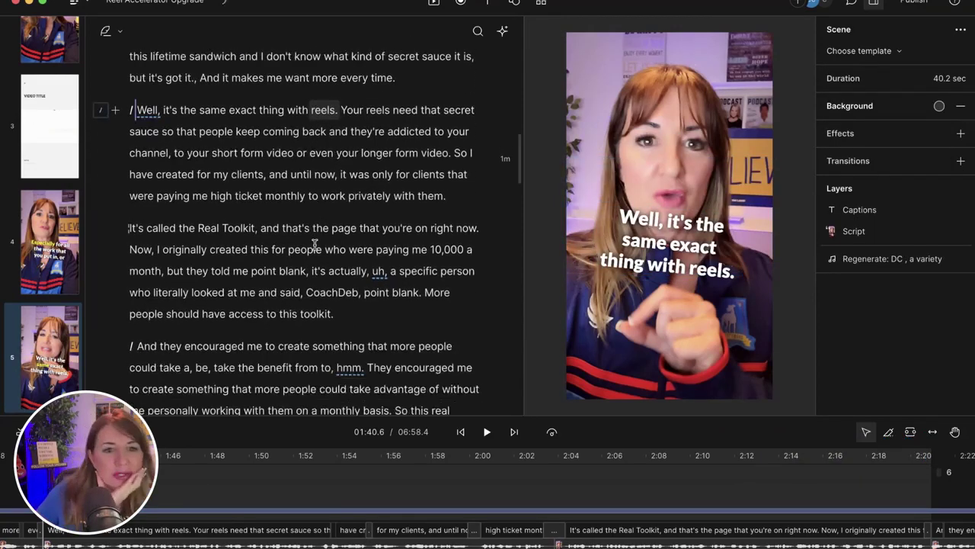
scroll(315, 244, "down", 9)
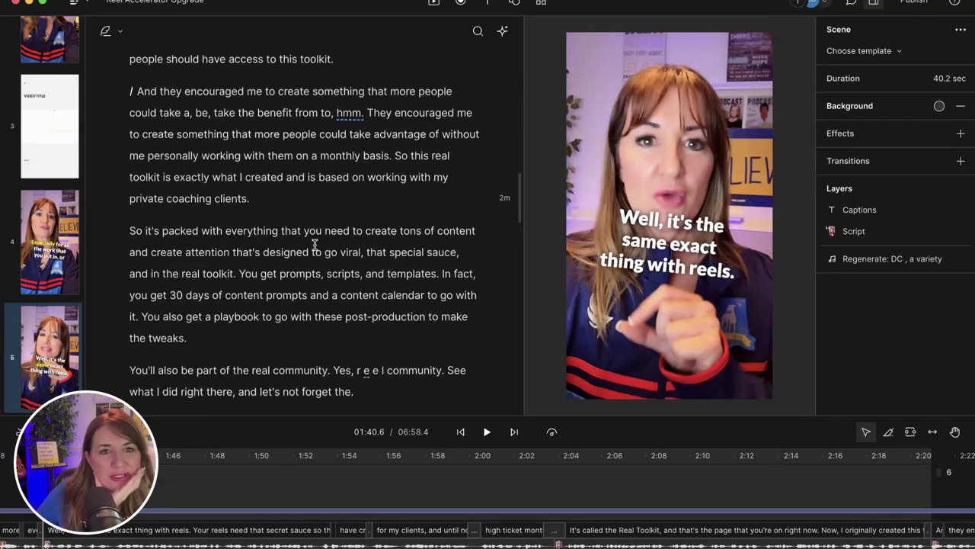
scroll(315, 245, "down", 7)
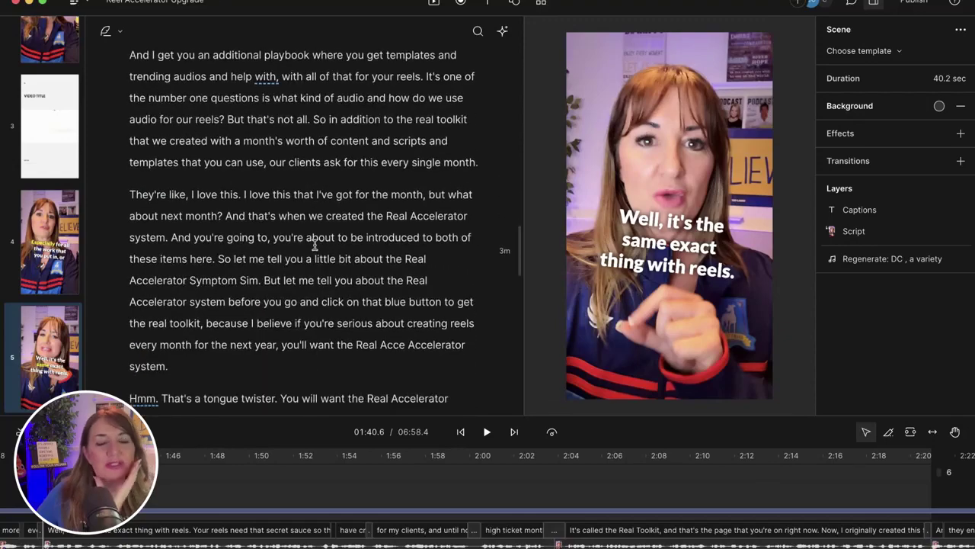
scroll(315, 244, "down", 8)
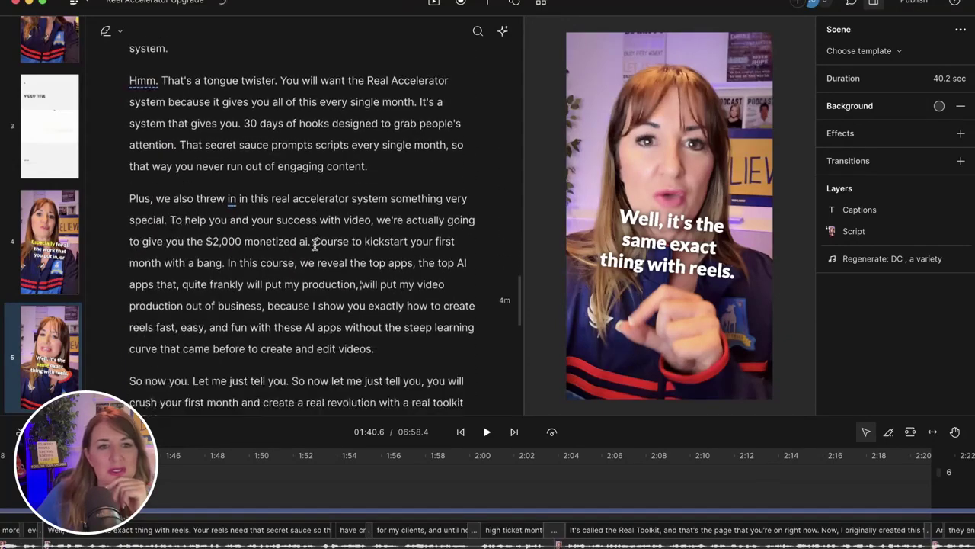
scroll(315, 245, "up", 15)
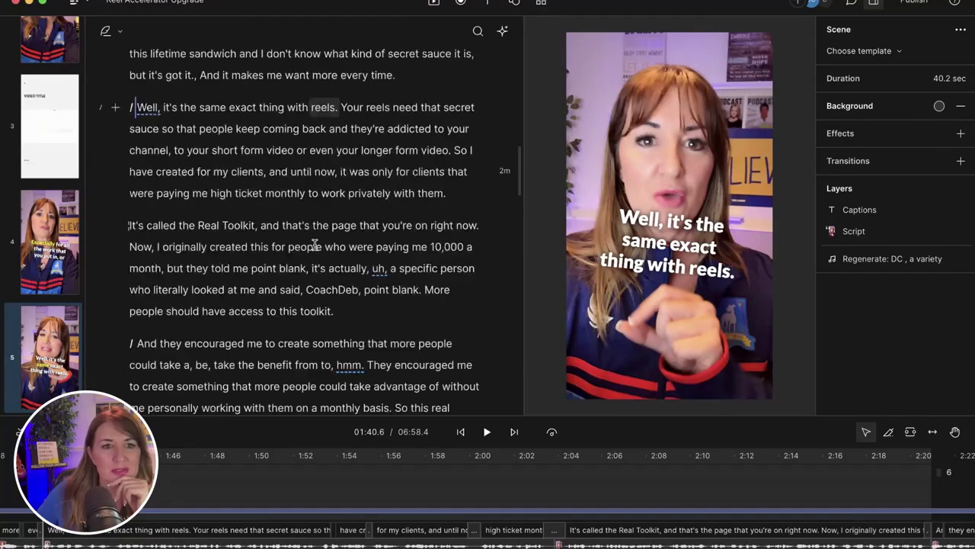
scroll(314, 245, "down", 10)
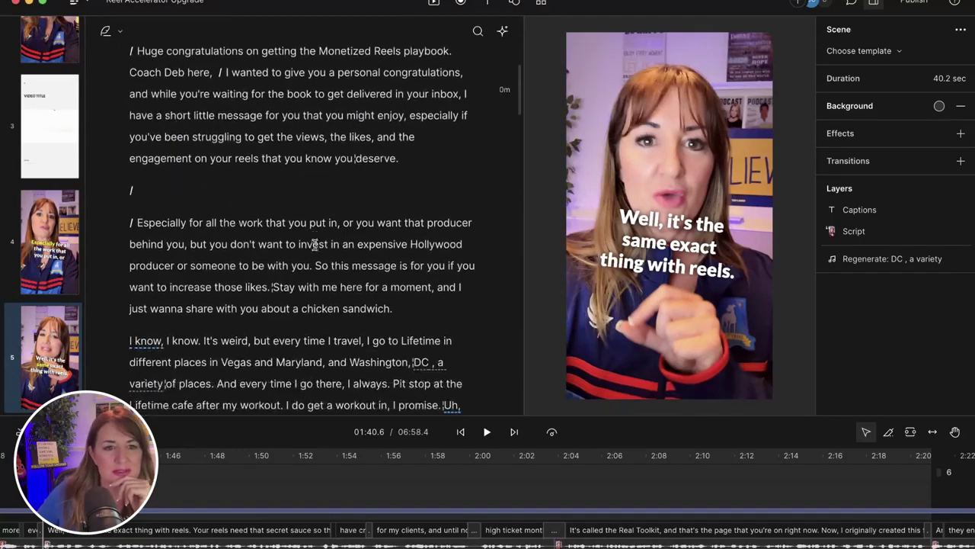
scroll(315, 245, "down", 1)
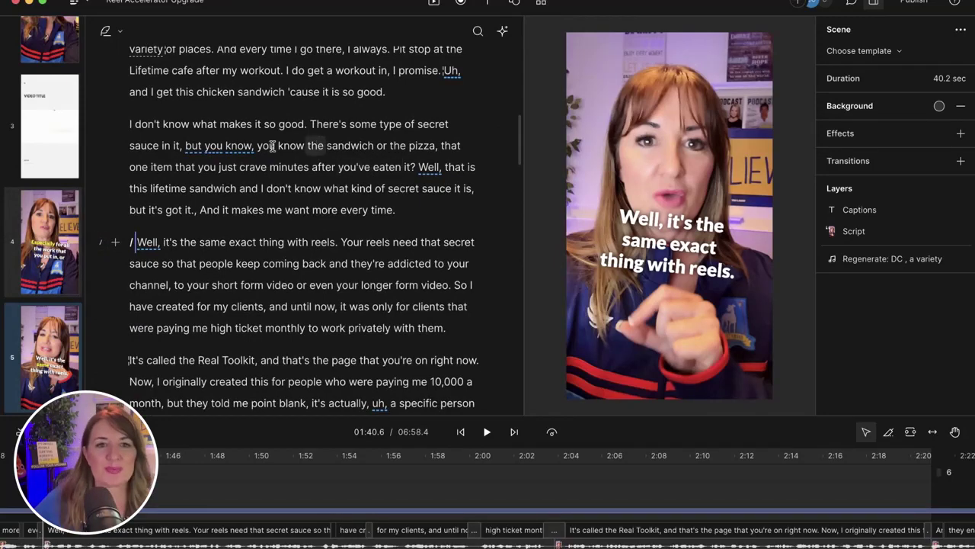
scroll(363, 136, "up", 2)
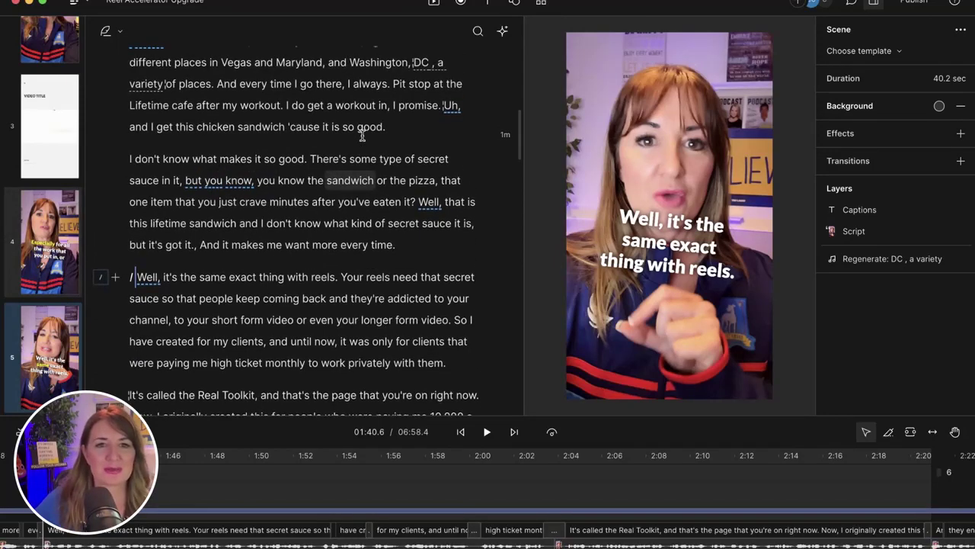
scroll(183, 135, "up", 1)
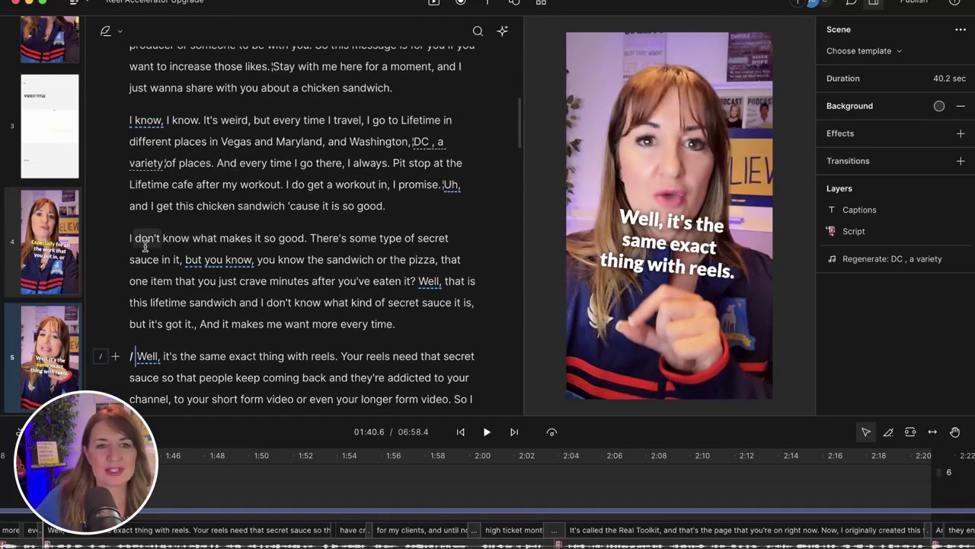
- Start a new scene before "I don't know what makes it so good."
left_click(431, 238)
left_click(404, 208)
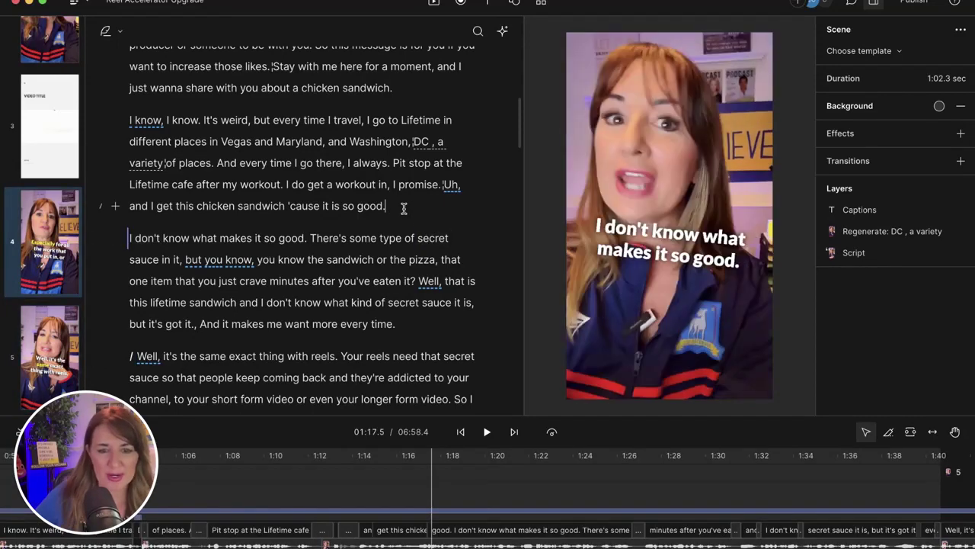
type("/")
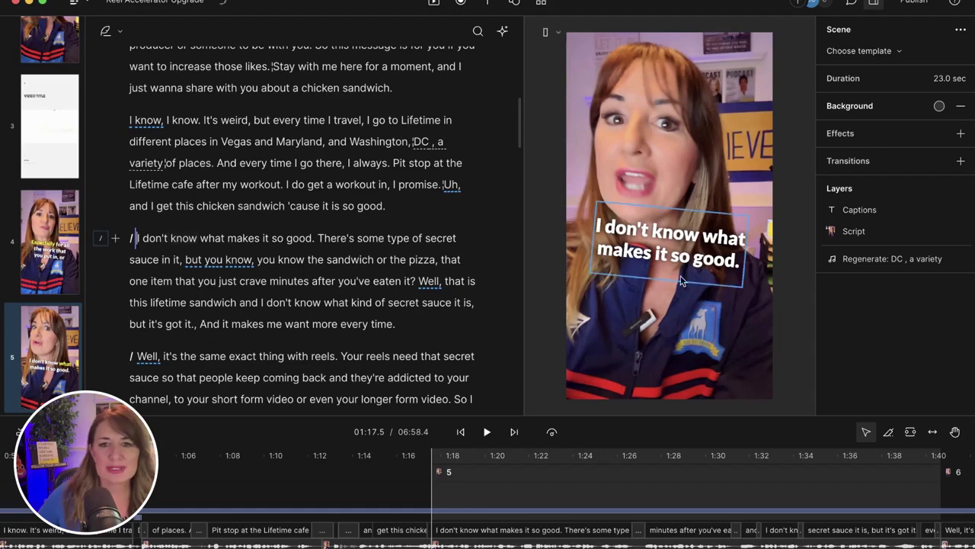
left_click(137, 246)
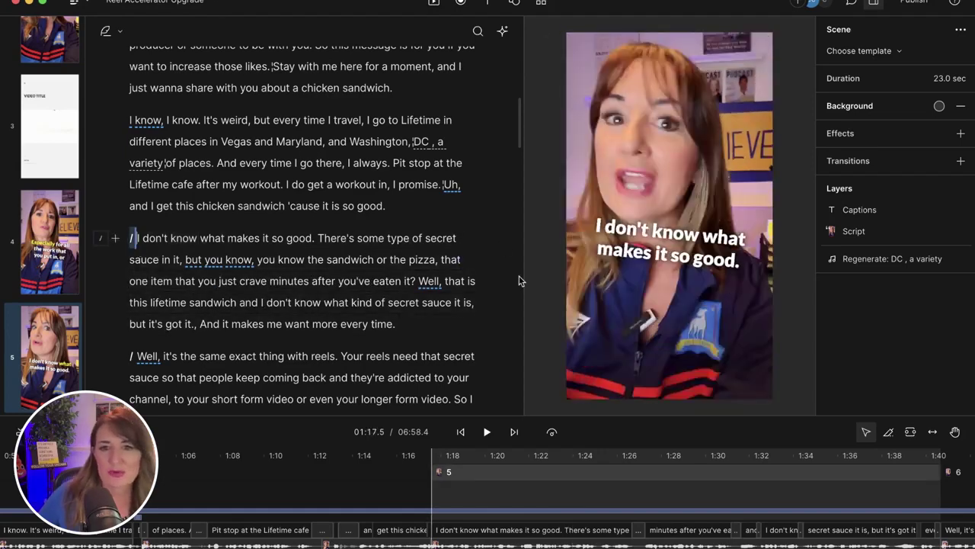
- Paste the burger clip into the new scene across the lower part of the frame, and move the captions slightly up above it
left_click(629, 293)
key("super+v")
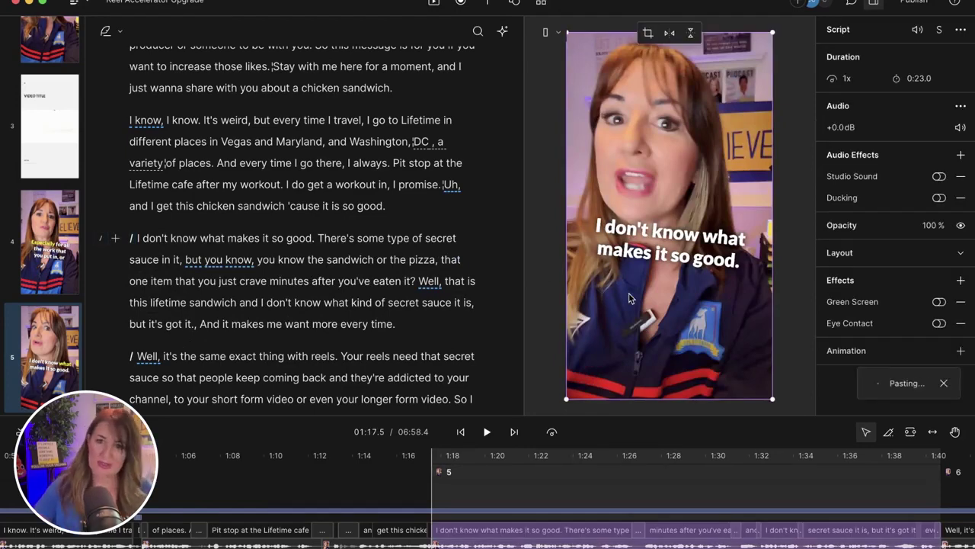
left_click_drag(663, 186, 663, 309)
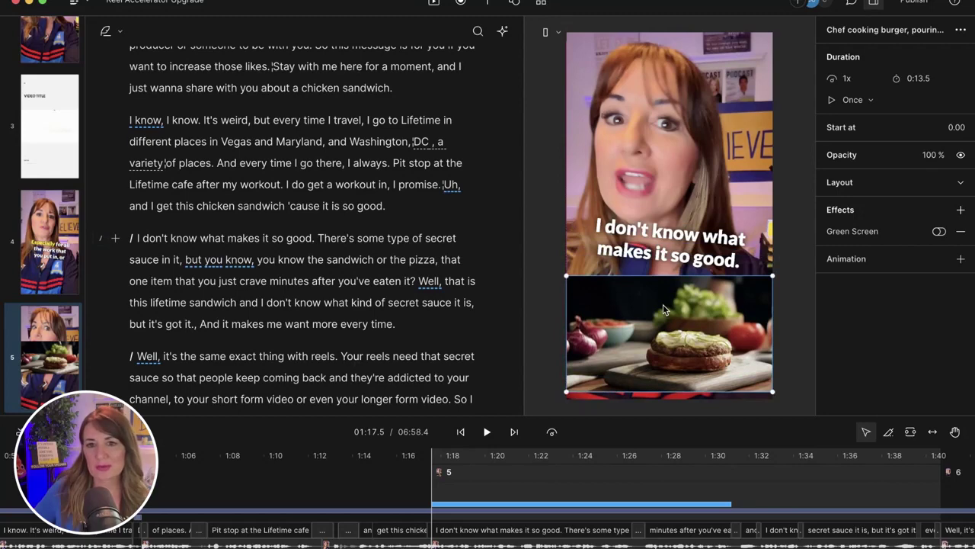
left_click(630, 235)
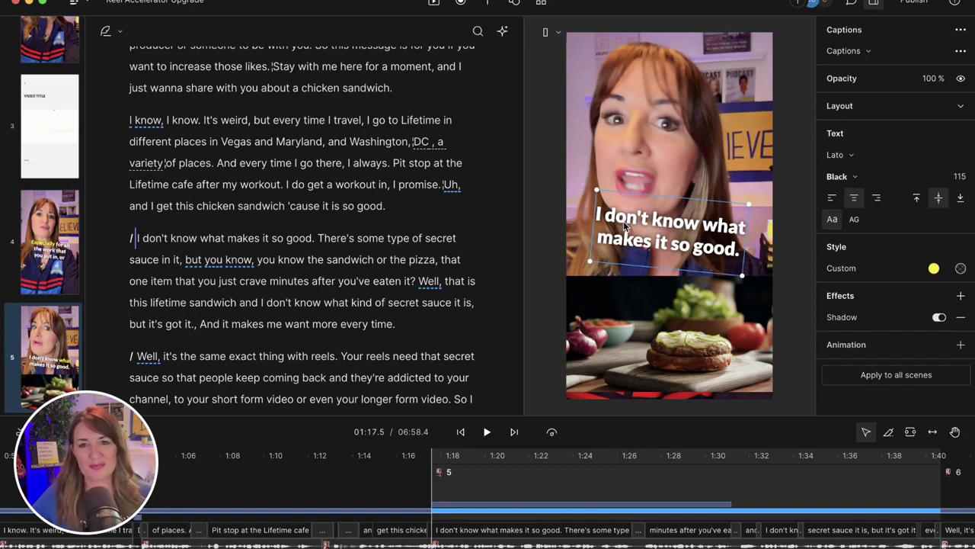
- Play the new scene from its start to review the burger clip and captions
left_click(137, 241)
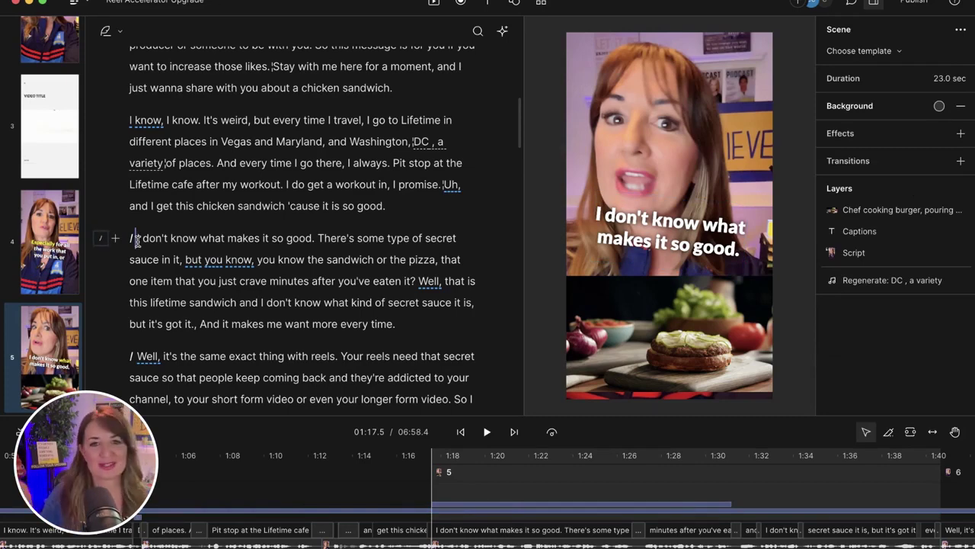
key("space")
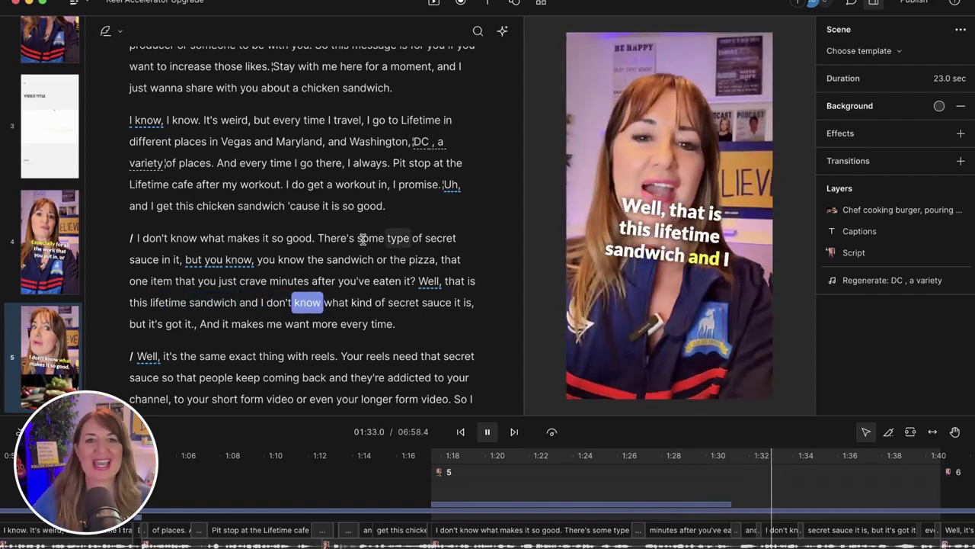
left_click(487, 432)
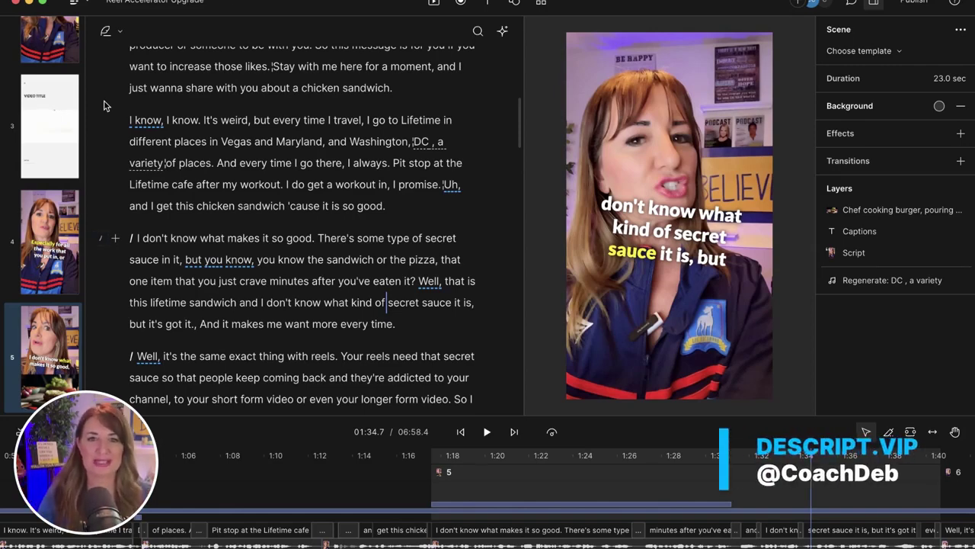
- Move the captions in scene 2 down from above the speaker's head to the middle of the frame, and preview the scene
scroll(45, 229, "up", 5)
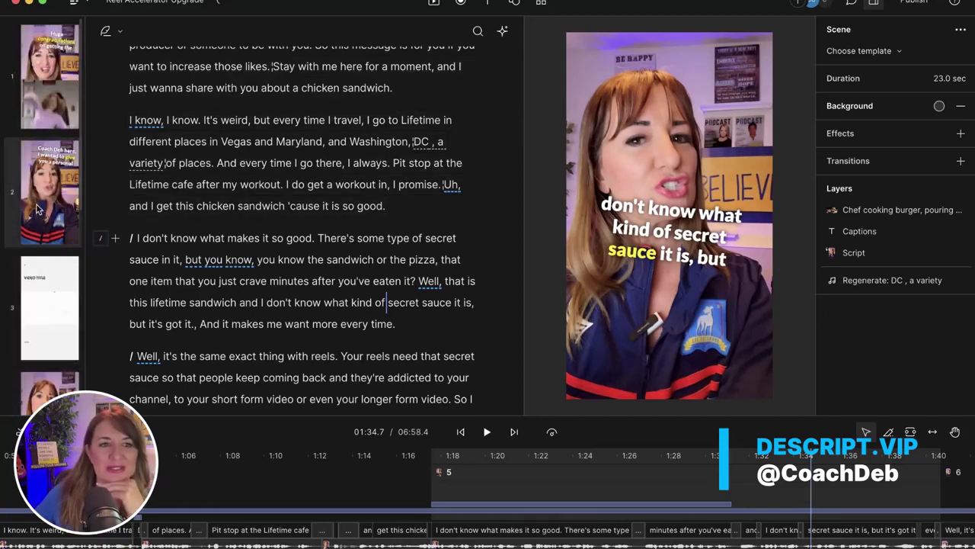
left_click(37, 210)
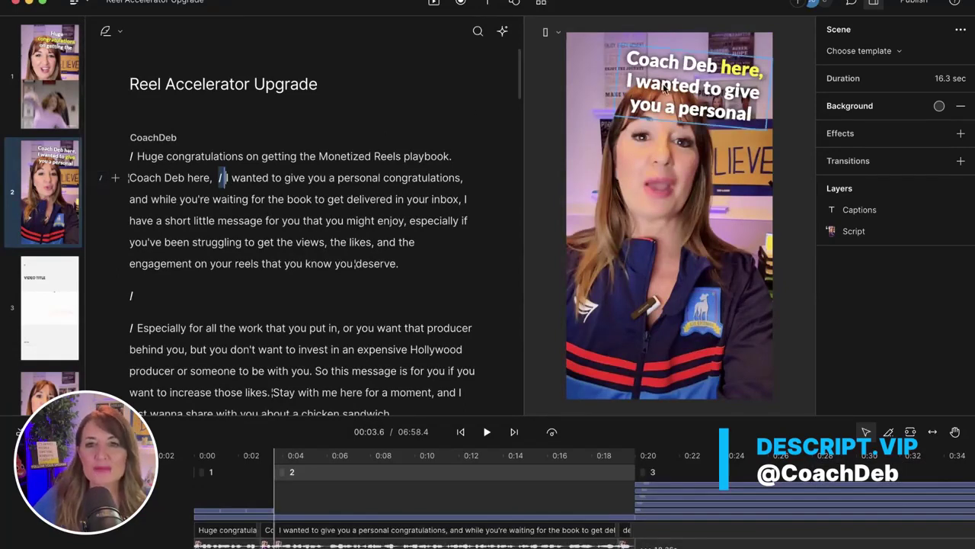
left_click_drag(658, 95, 631, 229)
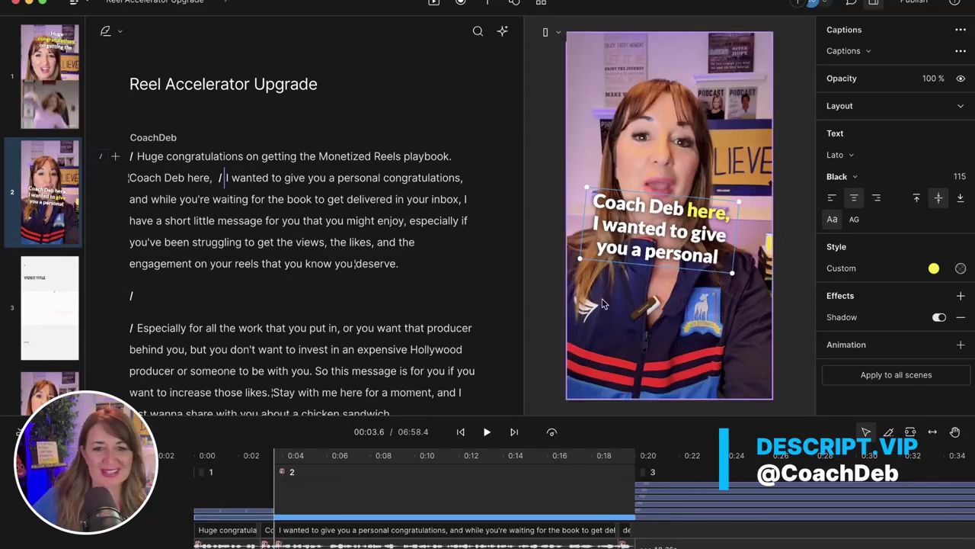
left_click(488, 432)
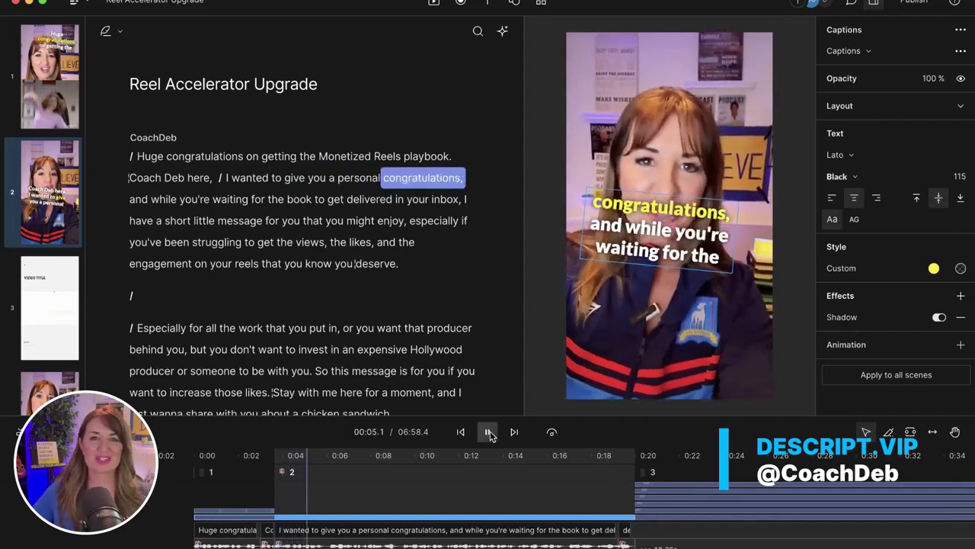
left_click(489, 433)
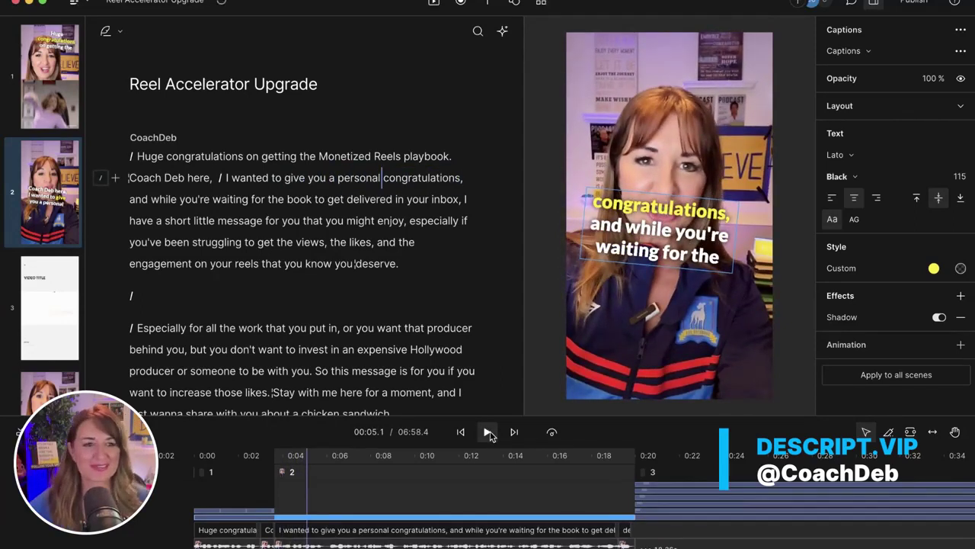